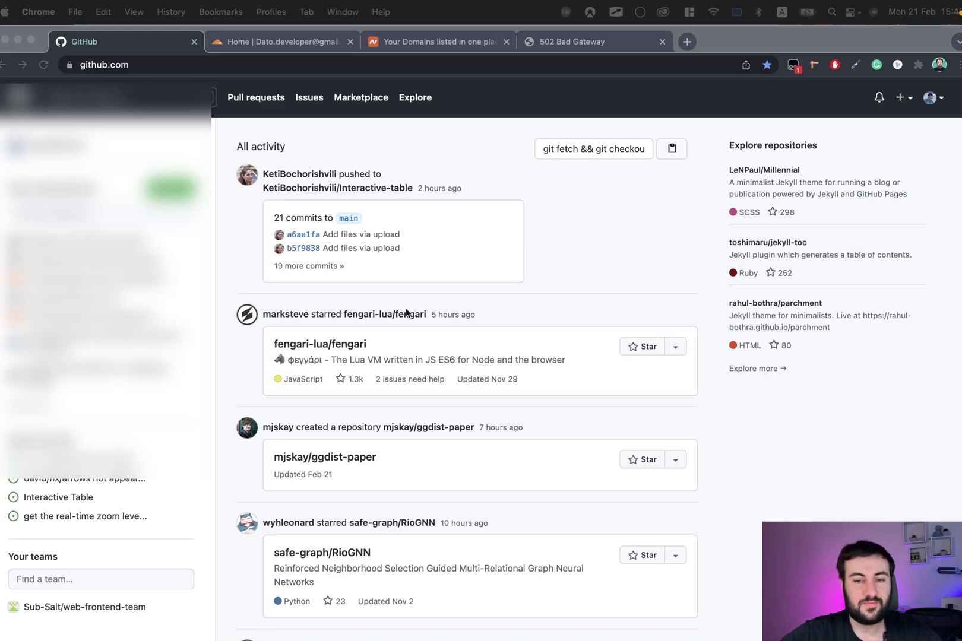
# Leave the GitHub activity feed and switch to the Cloudflare dashboard tab.
pyautogui.scroll(-5, 405, 309)
pyautogui.scroll(5, 405, 308)
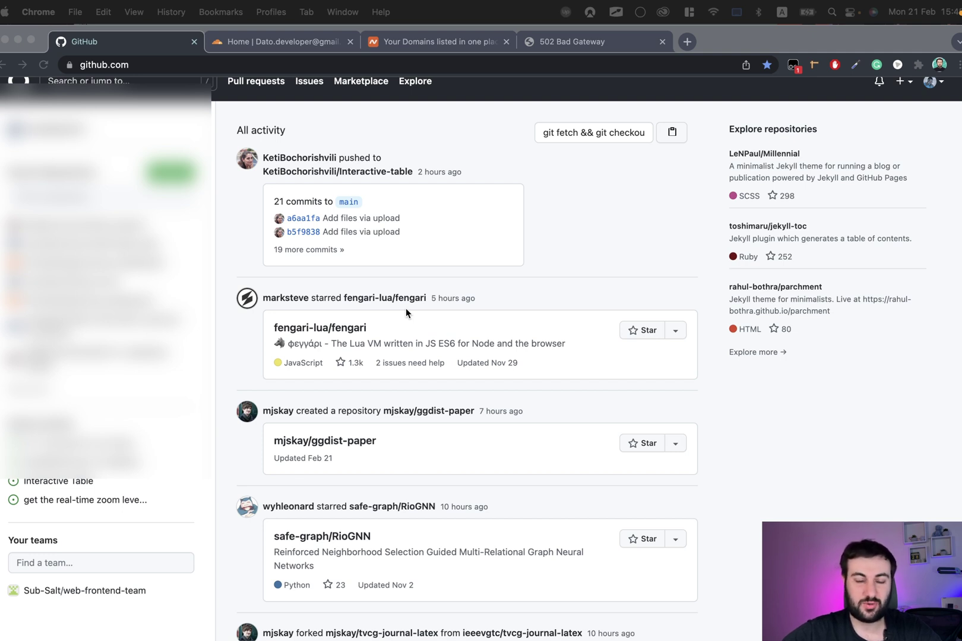
pyautogui.click(307, 40)
# Scroll the Namecheap domain list to confirm infoicy.com is active.
pyautogui.click(423, 50)
pyautogui.scroll(5, 494, 194)
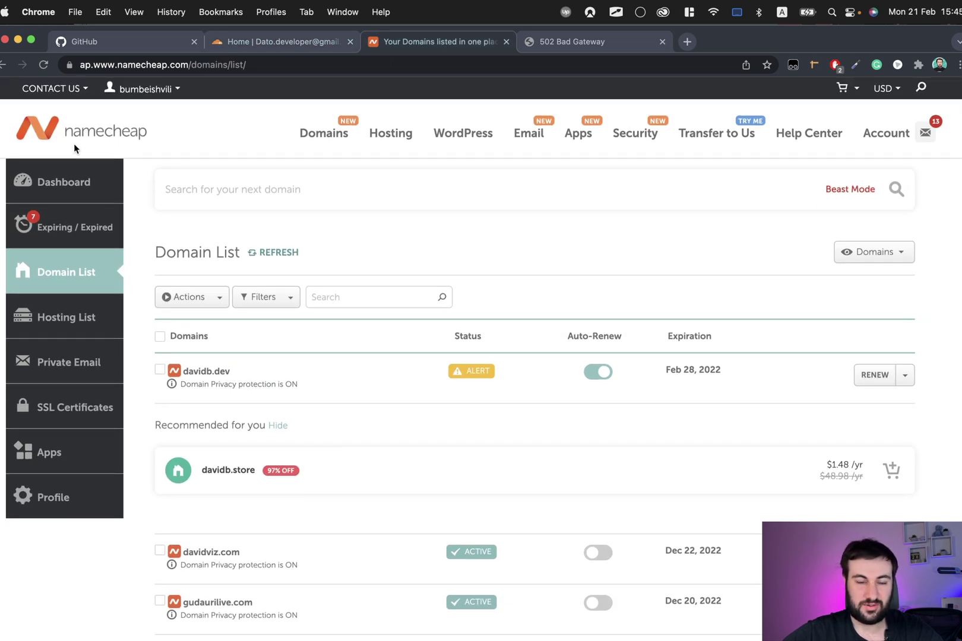
pyautogui.scroll(-3, 275, 318)
pyautogui.scroll(-2, 276, 318)
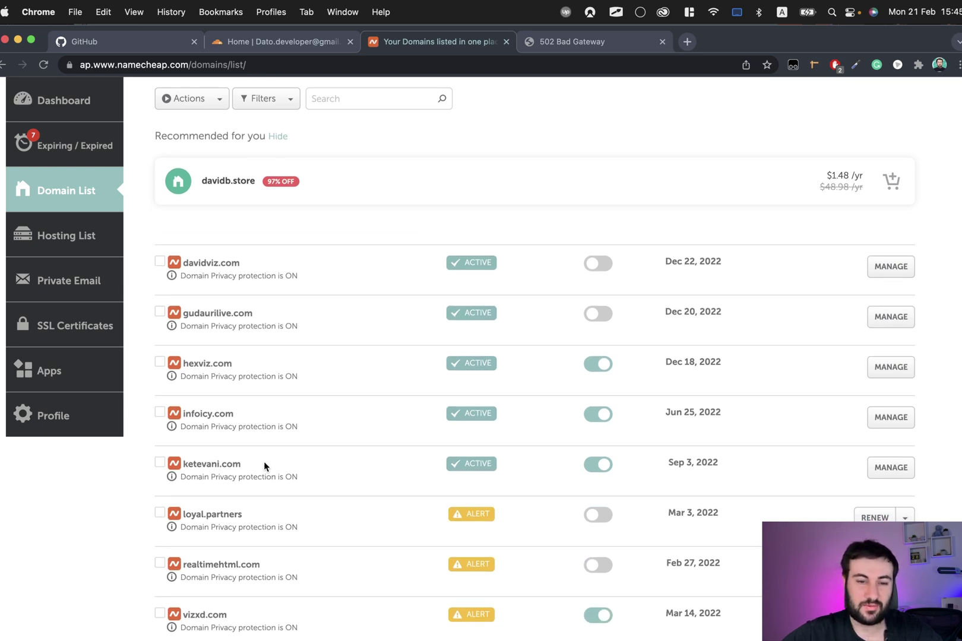
pyautogui.scroll(-1, 346, 466)
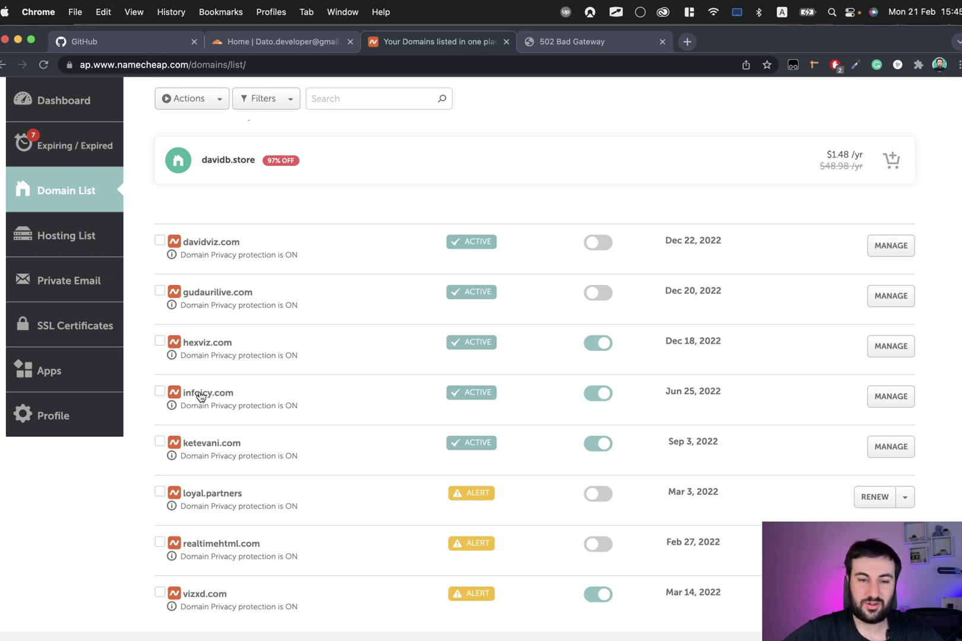
pyautogui.click(591, 42)
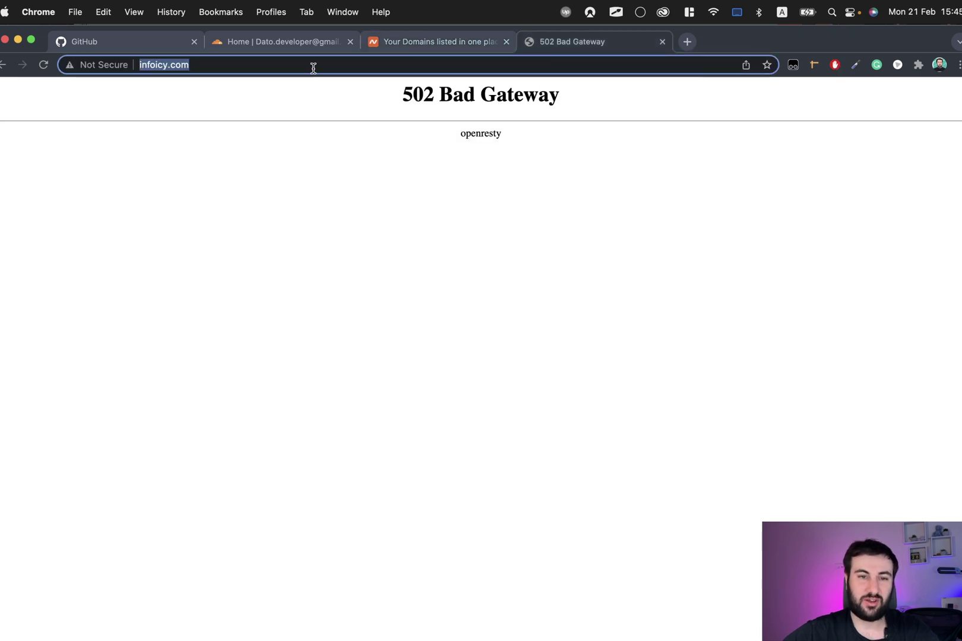
pyautogui.click(235, 68)
pyautogui.moveTo(235, 68); pyautogui.dragTo(82, 68)
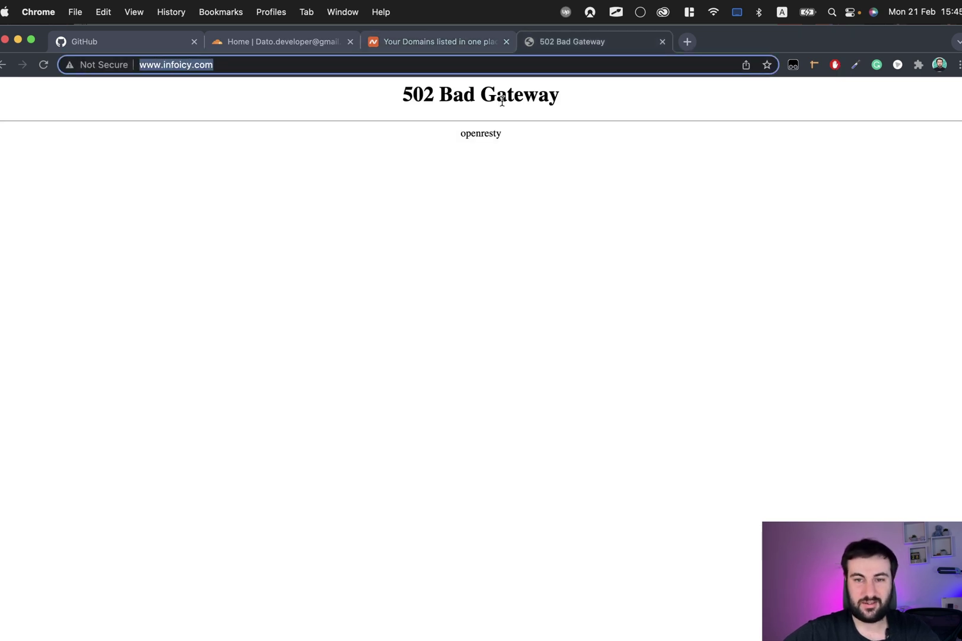
pyautogui.click(421, 44)
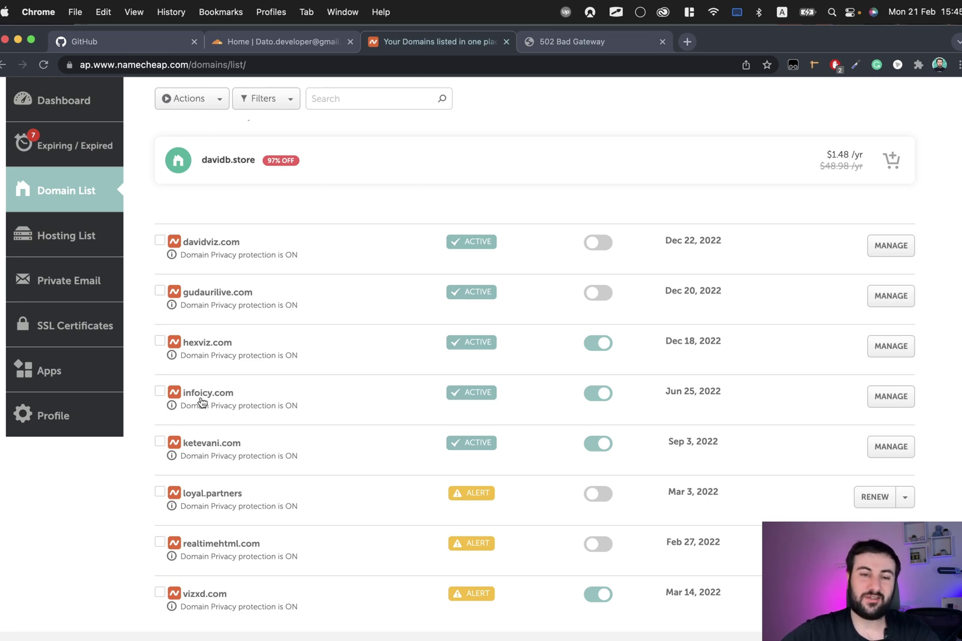
# Create a public repository named 'infoicy' initialised with a README file.
pyautogui.click(112, 43)
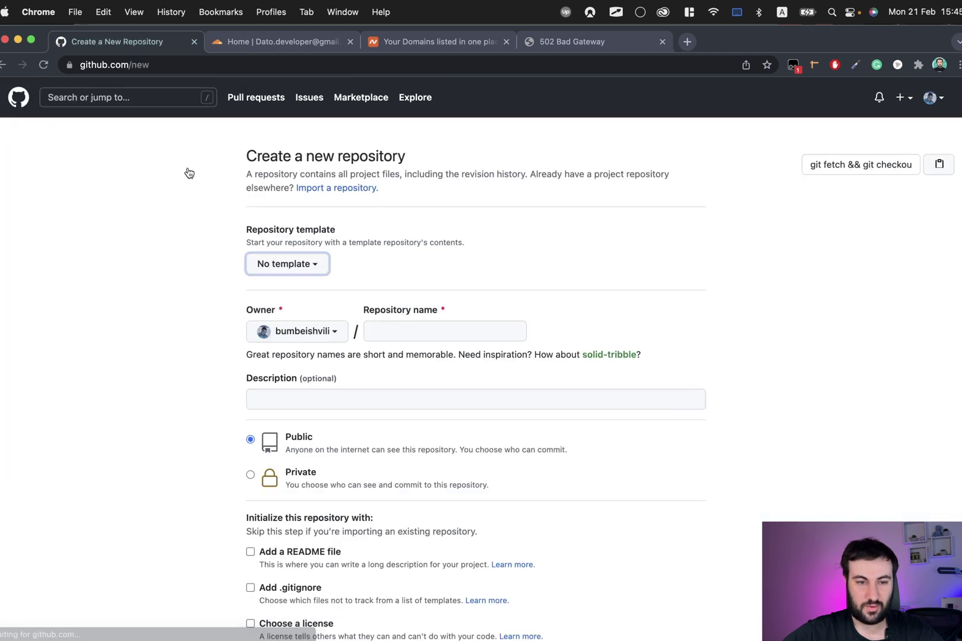
pyautogui.click(392, 333)
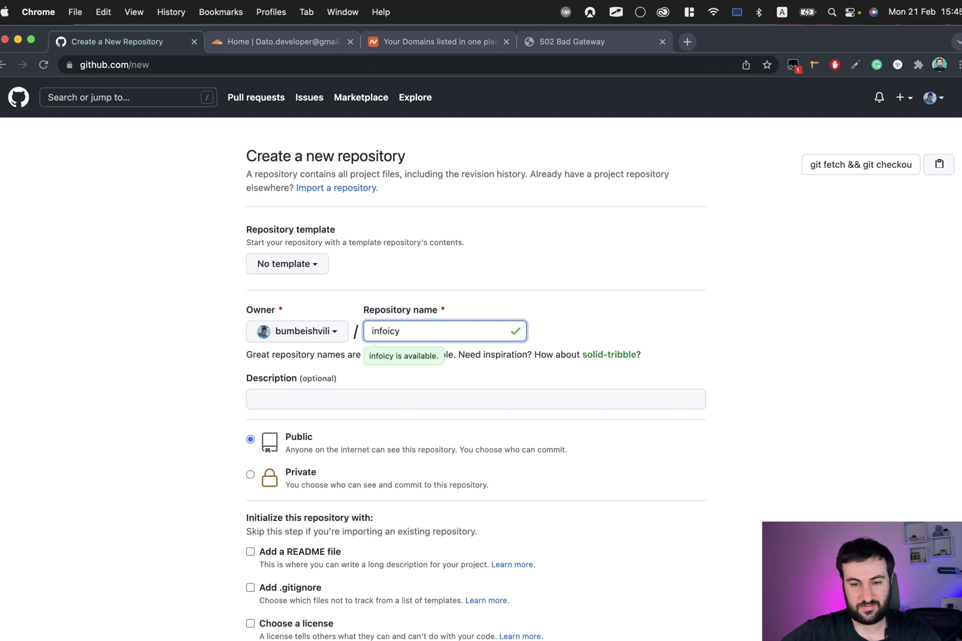
pyautogui.scroll(-5, 257, 337)
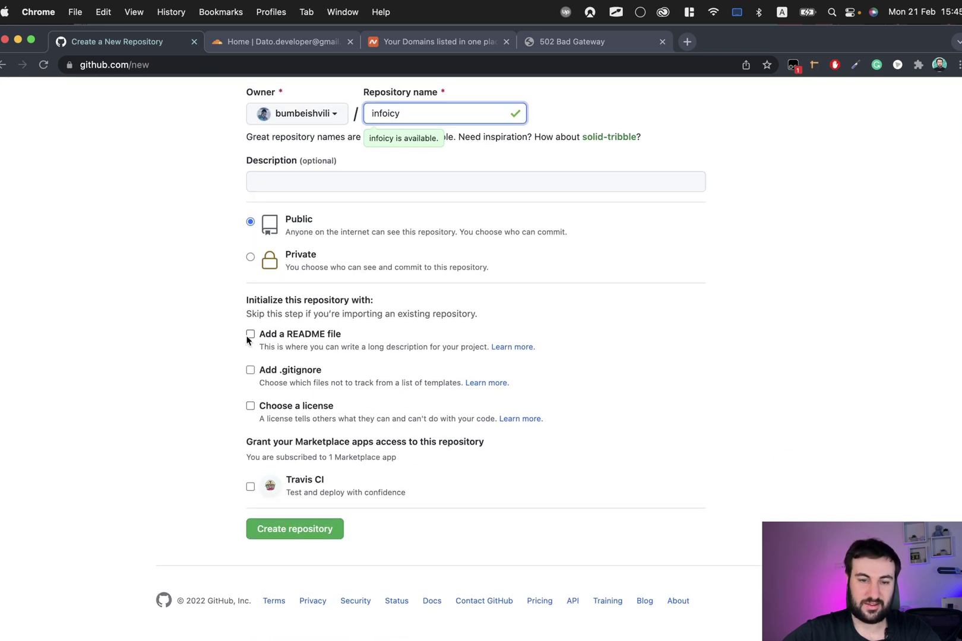
pyautogui.click(250, 334)
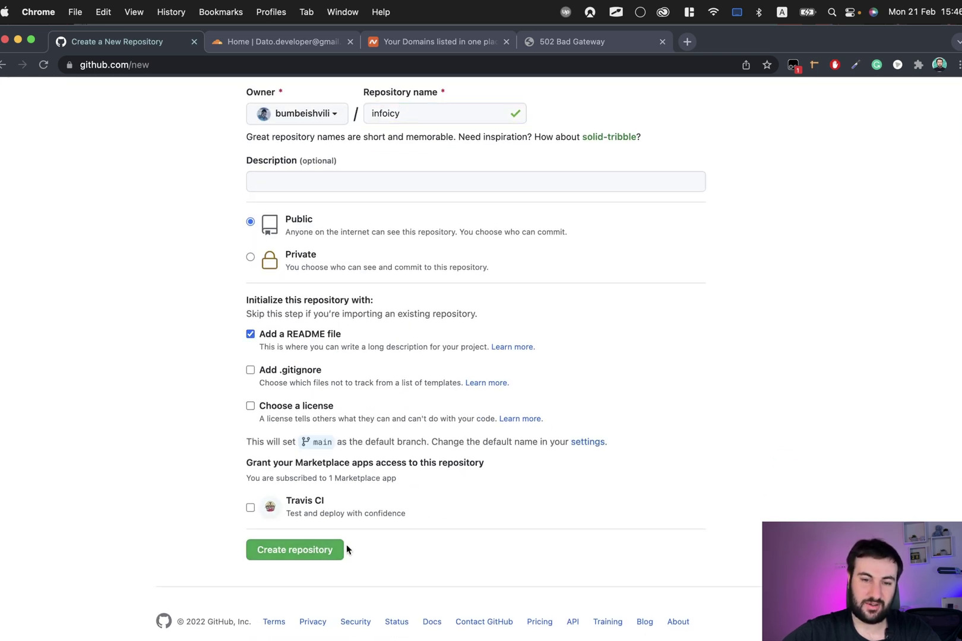
pyautogui.click(310, 550)
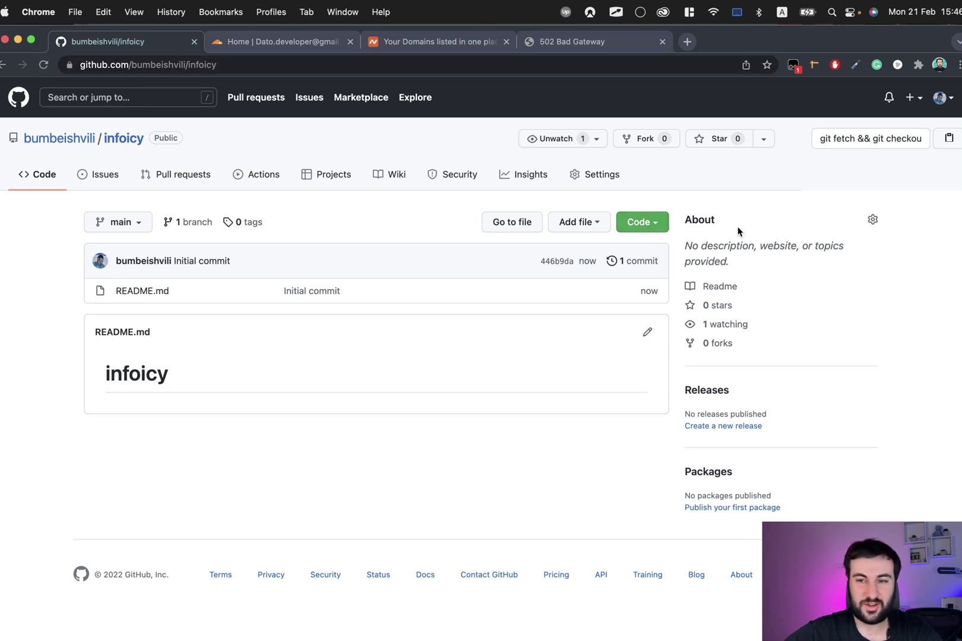
# Publish infoicy on GitHub Pages from the main branch / (root) and copy the site address.
pyautogui.keyDown('super'); pyautogui.click(609, 177); pyautogui.keyUp('super')
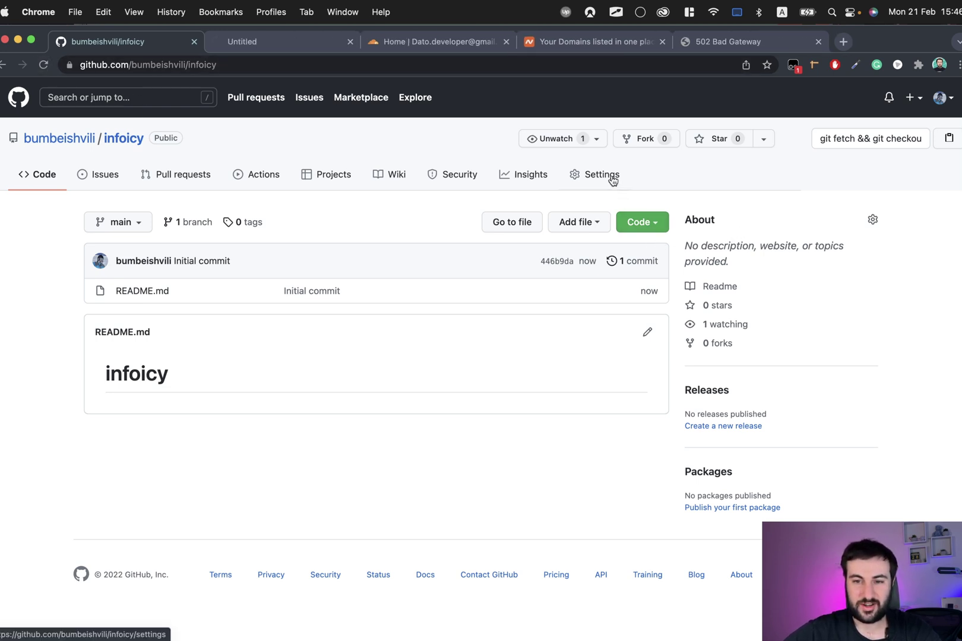
pyautogui.click(298, 47)
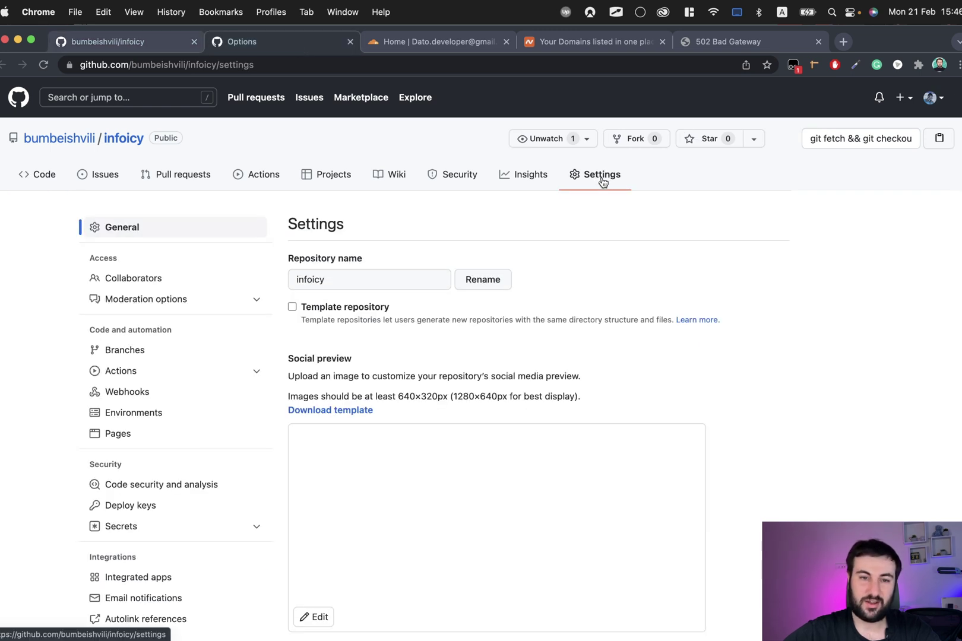
pyautogui.click(171, 438)
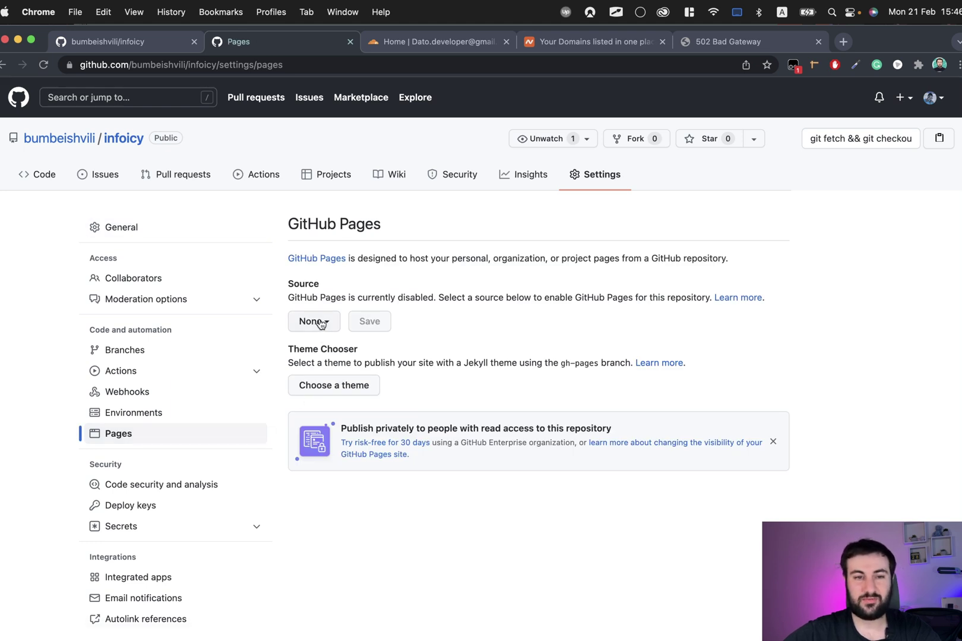
pyautogui.click(321, 324)
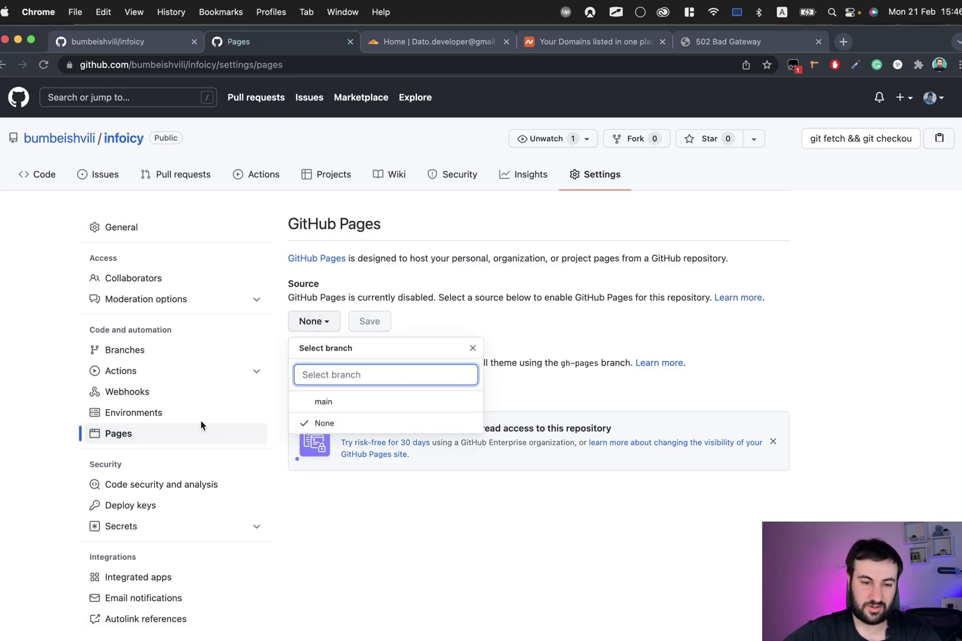
pyautogui.click(327, 402)
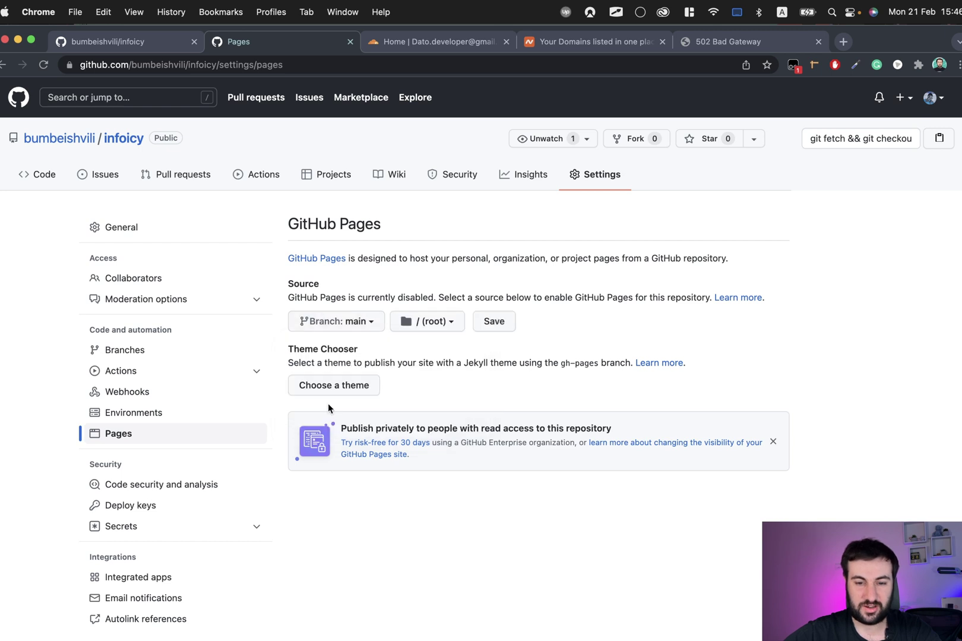
pyautogui.click(506, 321)
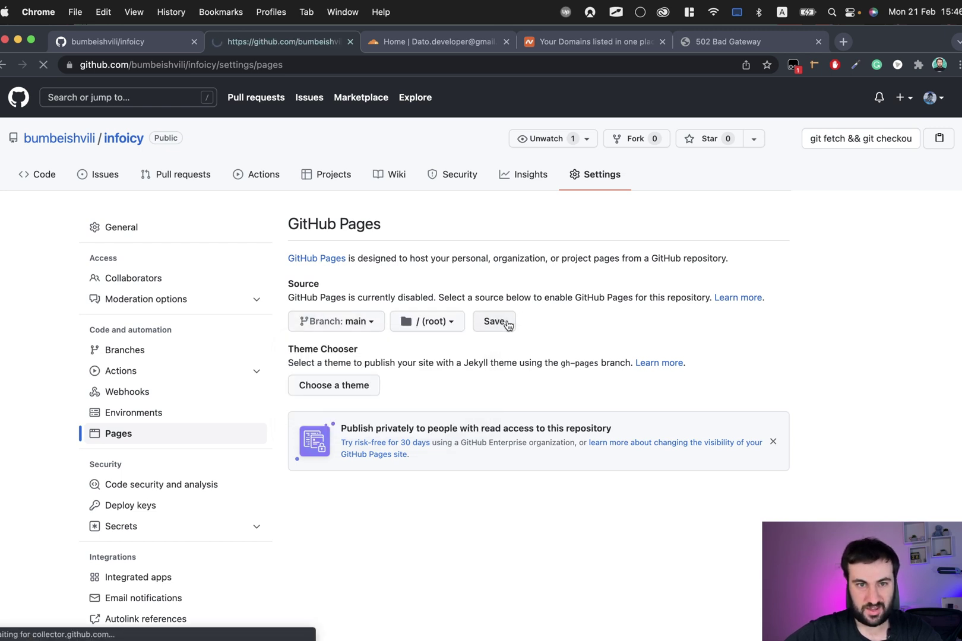
pyautogui.moveTo(641, 343); pyautogui.dragTo(480, 340)
pyautogui.press('super+c')
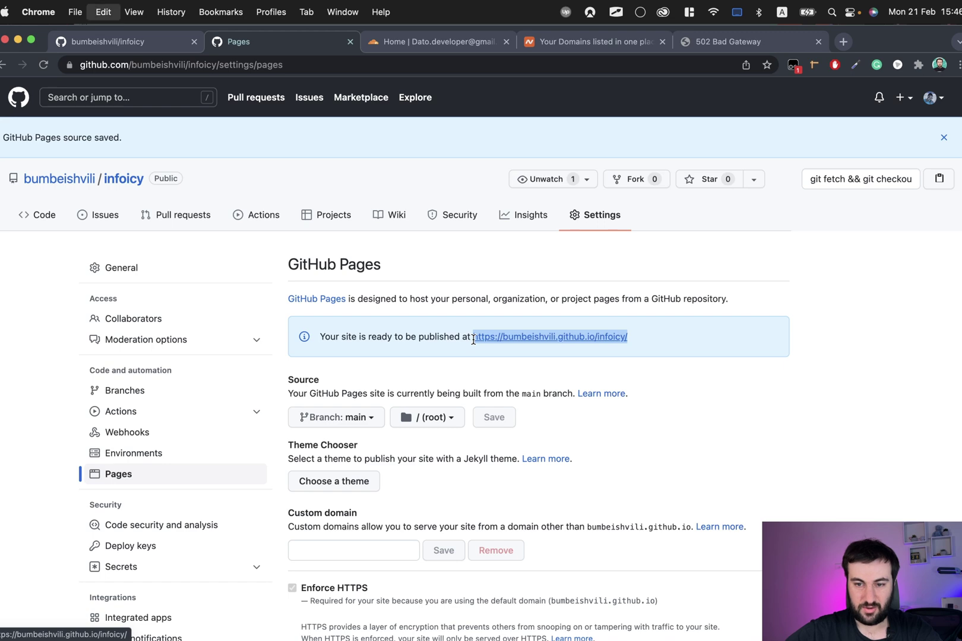
# Open the copied github.io Pages address in a new tab, then return to the infoicy repository.
pyautogui.click(843, 41)
pyautogui.press('super+v')
pyautogui.press('Return')
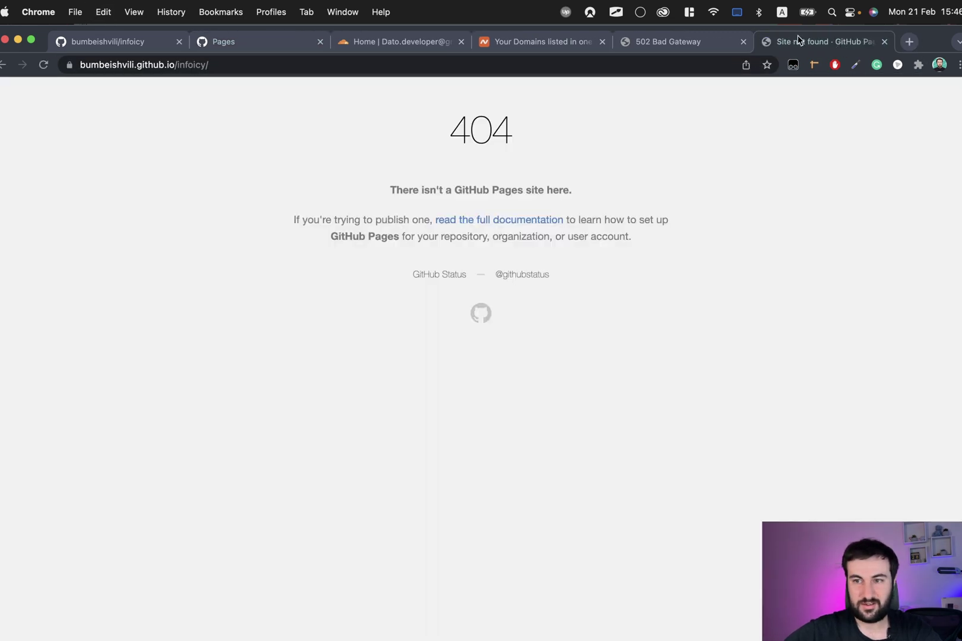
pyautogui.moveTo(798, 40); pyautogui.dragTo(354, 38)
pyautogui.click(271, 46)
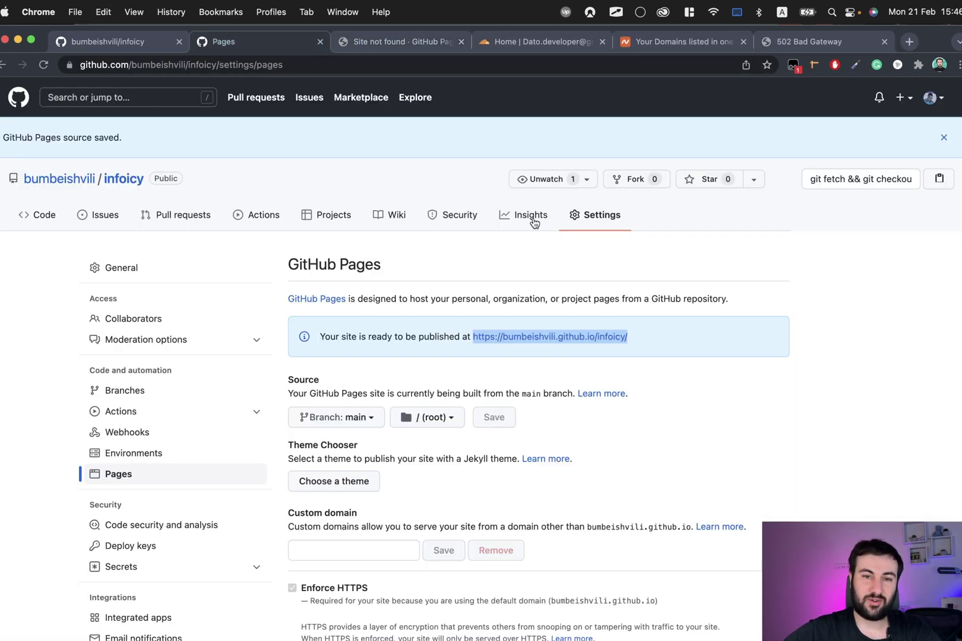
pyautogui.click(122, 179)
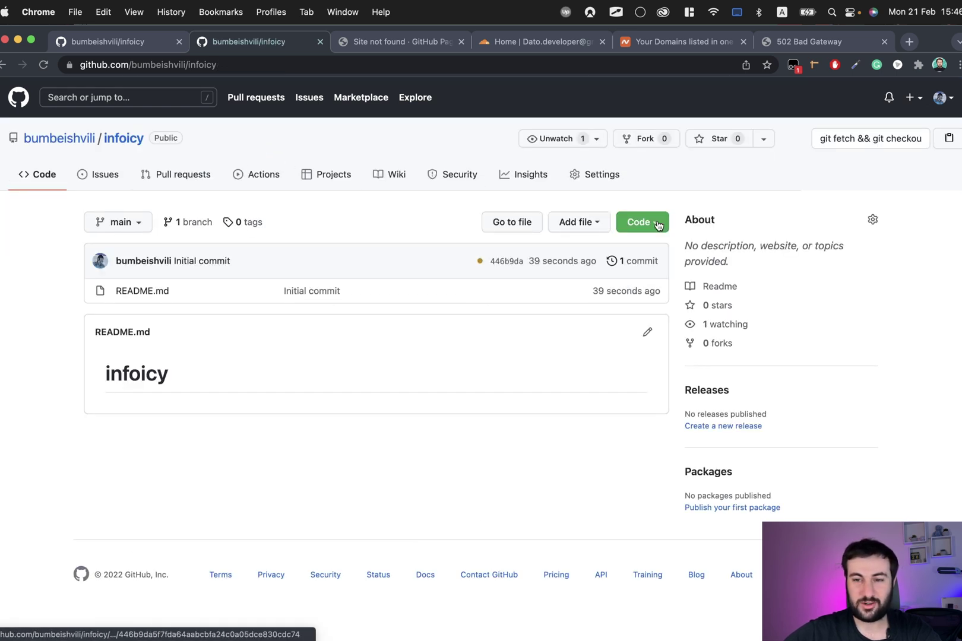
# Set the Pages address as the website in the infoicy repository's About details.
pyautogui.click(424, 43)
pyautogui.click(399, 61)
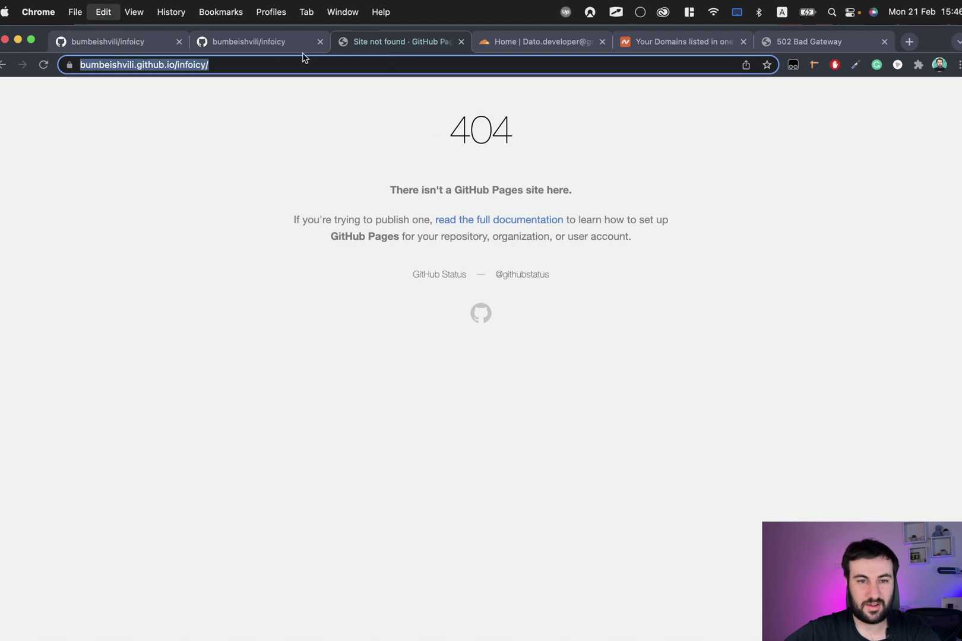
pyautogui.click(282, 42)
pyautogui.click(870, 220)
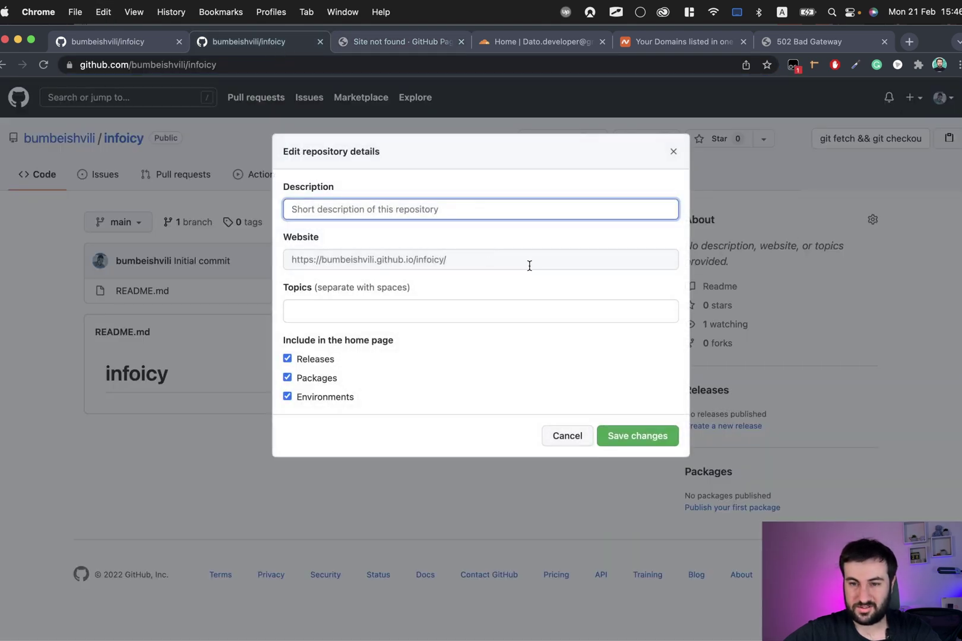
pyautogui.press('super+v')
pyautogui.click(637, 439)
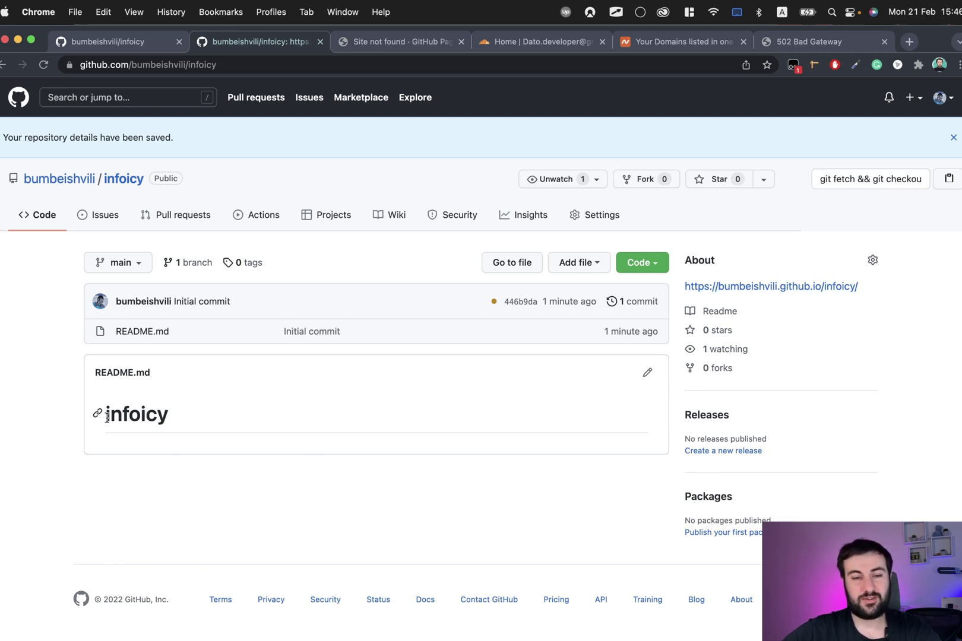
# Reload the 404 Pages site and inspect it with the developer tools.
pyautogui.moveTo(107, 418); pyautogui.dragTo(168, 418)
pyautogui.press('super+c')
pyautogui.click(380, 43)
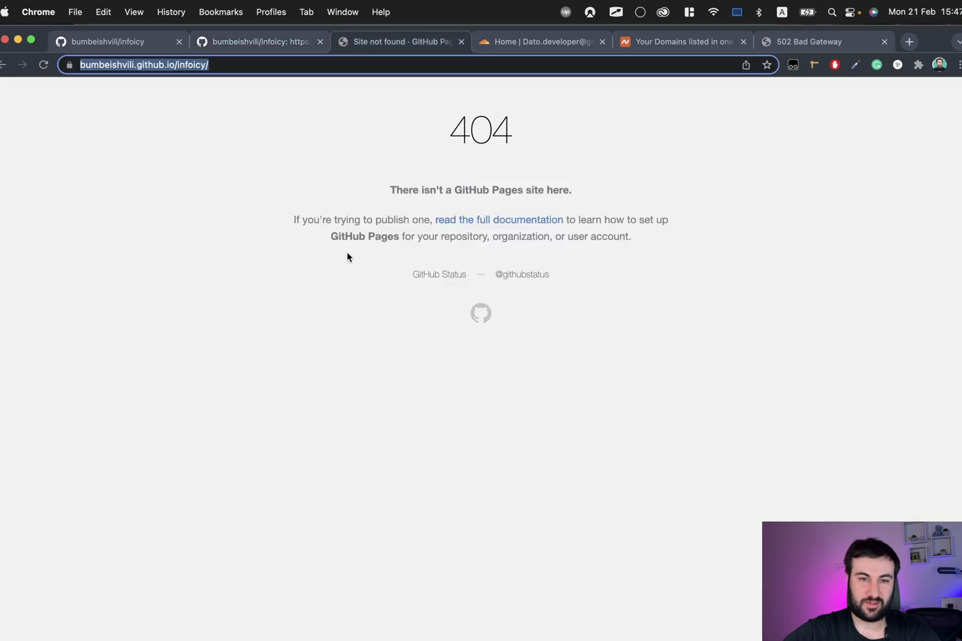
pyautogui.press('super+r')
pyautogui.rightClick(238, 183)
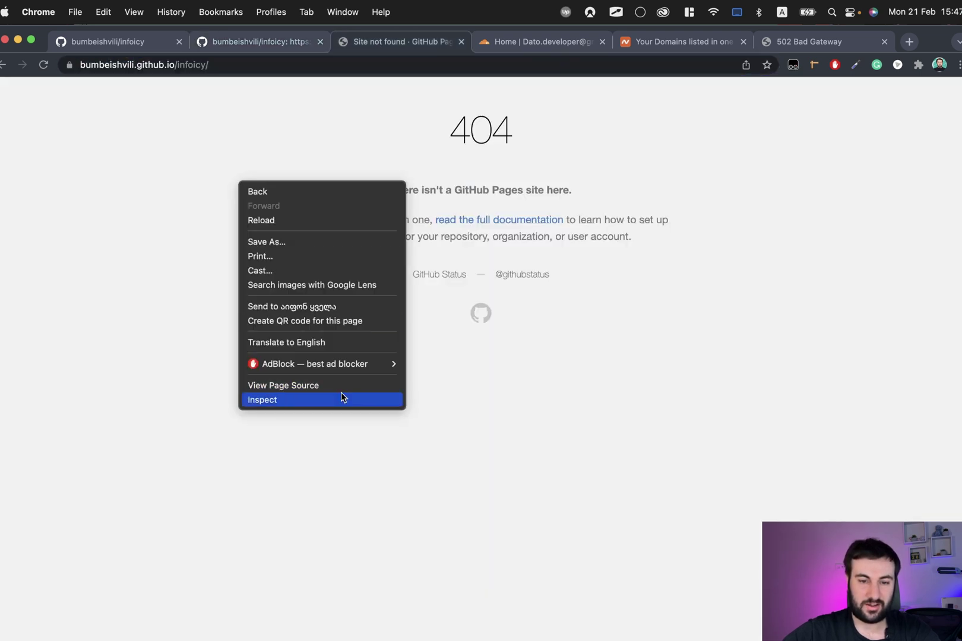
pyautogui.click(342, 397)
pyautogui.press('super+r')
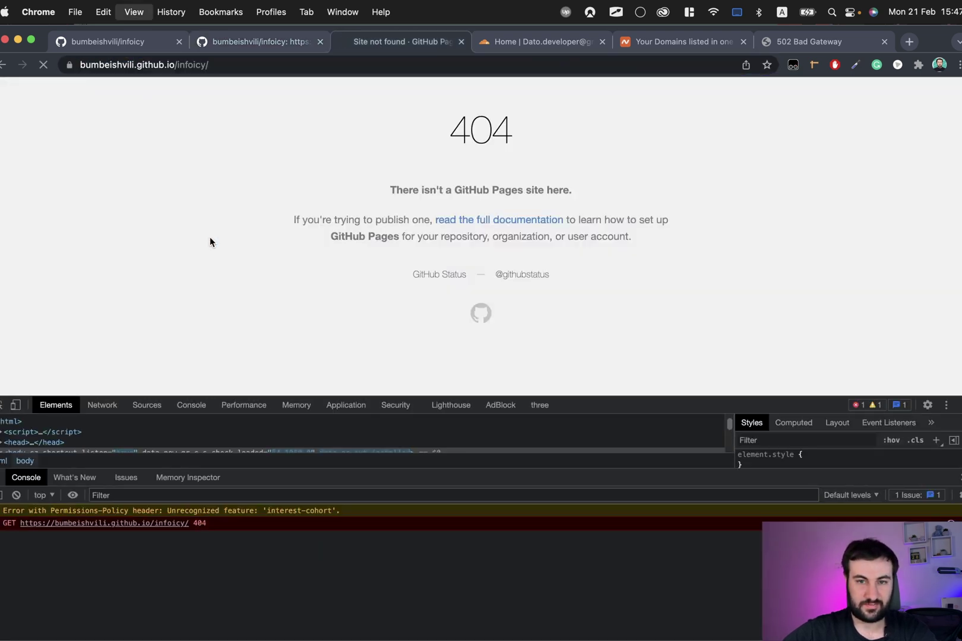
# Try the Pages address with /readme.md and without it; both still 404.
pyautogui.click(243, 64)
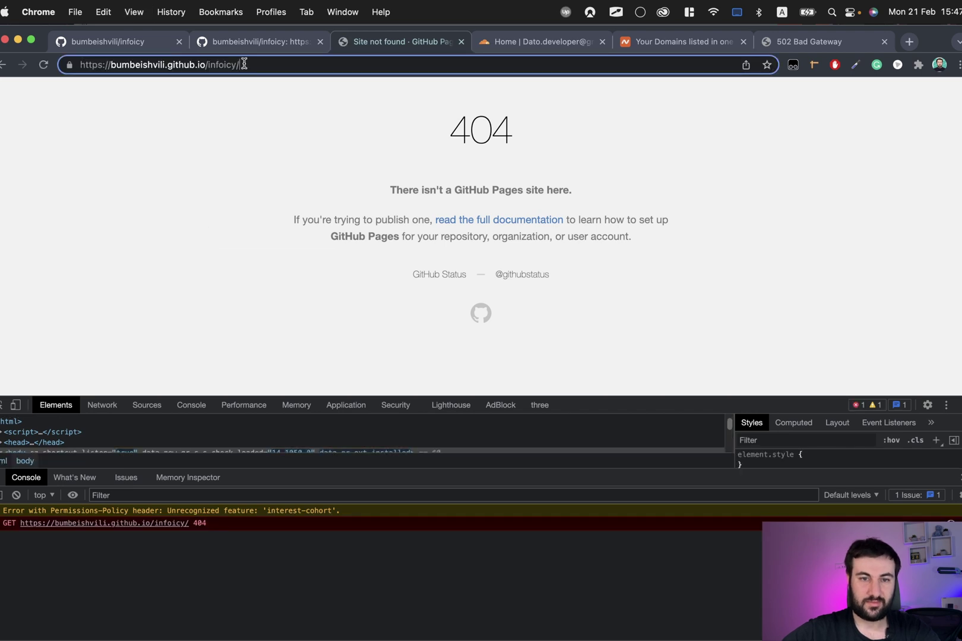
pyautogui.write('readme')
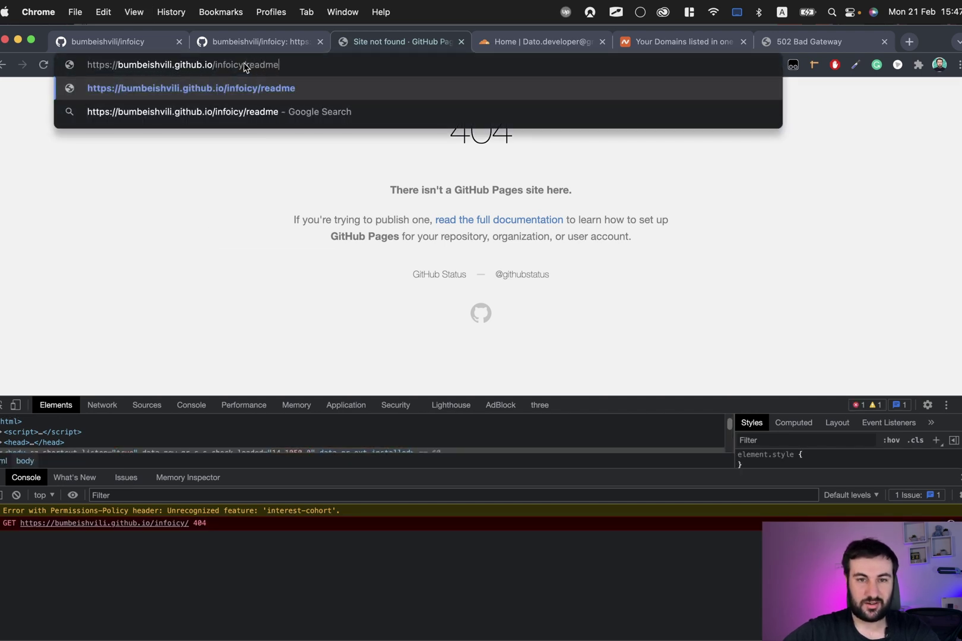
pyautogui.write('.md')
pyautogui.press('Return')
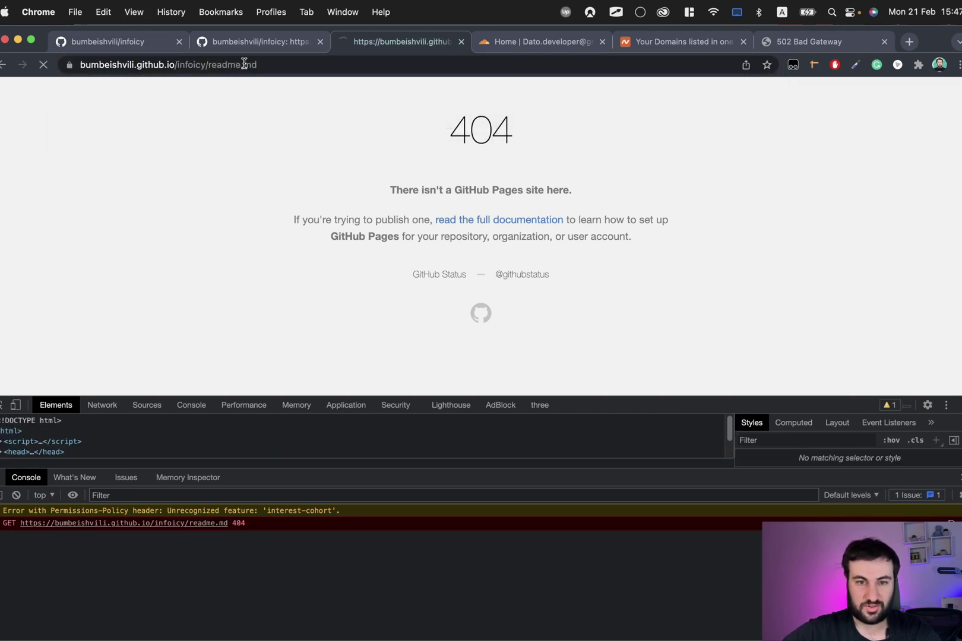
pyautogui.moveTo(201, 64); pyautogui.dragTo(377, 67)
pyautogui.press('BackSpace')
pyautogui.press('Return')
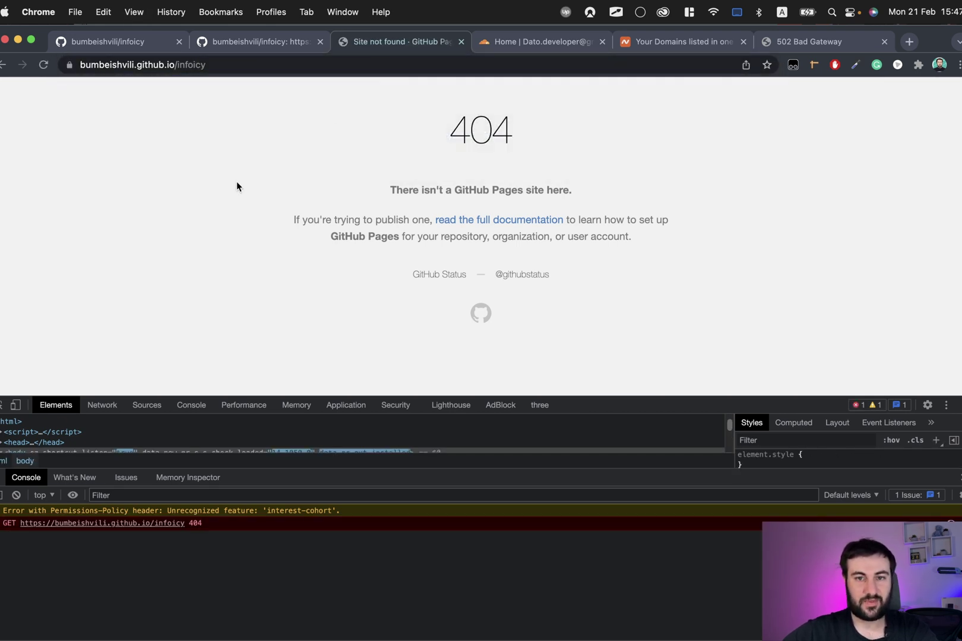
pyautogui.click(271, 64)
pyautogui.press('super+c')
pyautogui.click(253, 43)
pyautogui.click(532, 439)
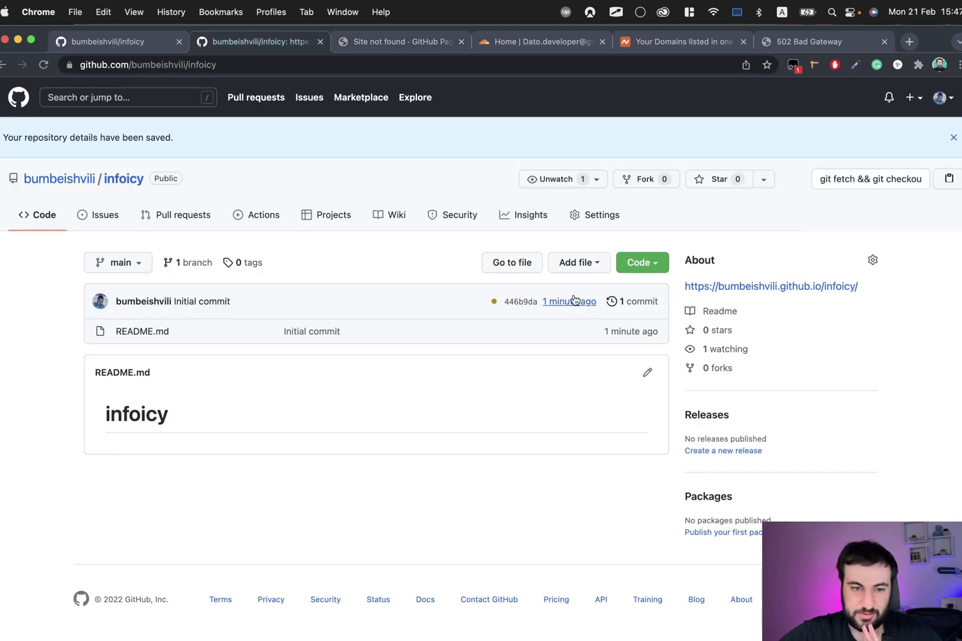
# Create a new file named CNAME containing infoicy.com in the repository.
pyautogui.click(642, 272)
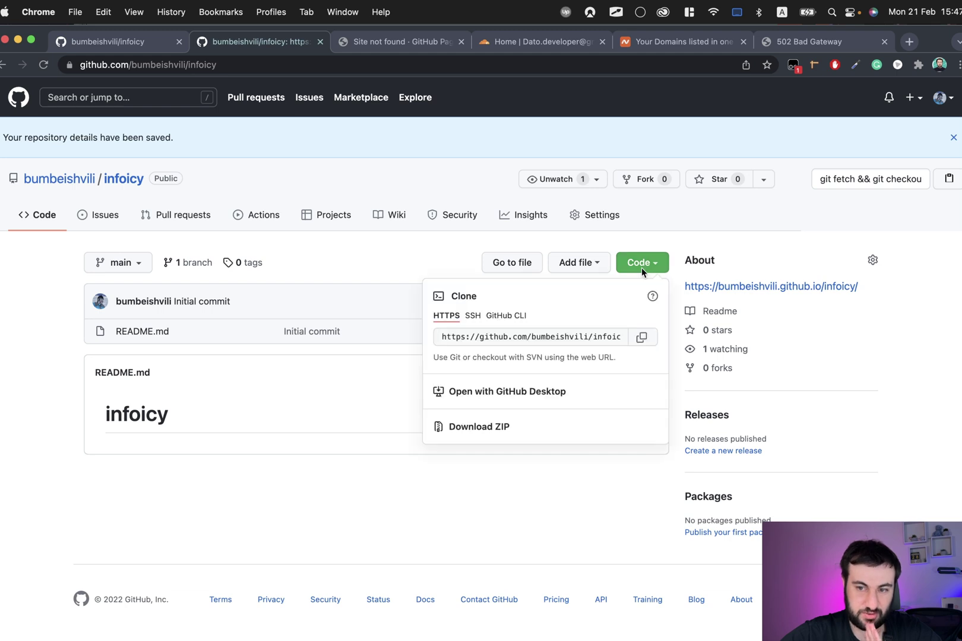
pyautogui.click(419, 243)
pyautogui.click(573, 266)
pyautogui.click(551, 293)
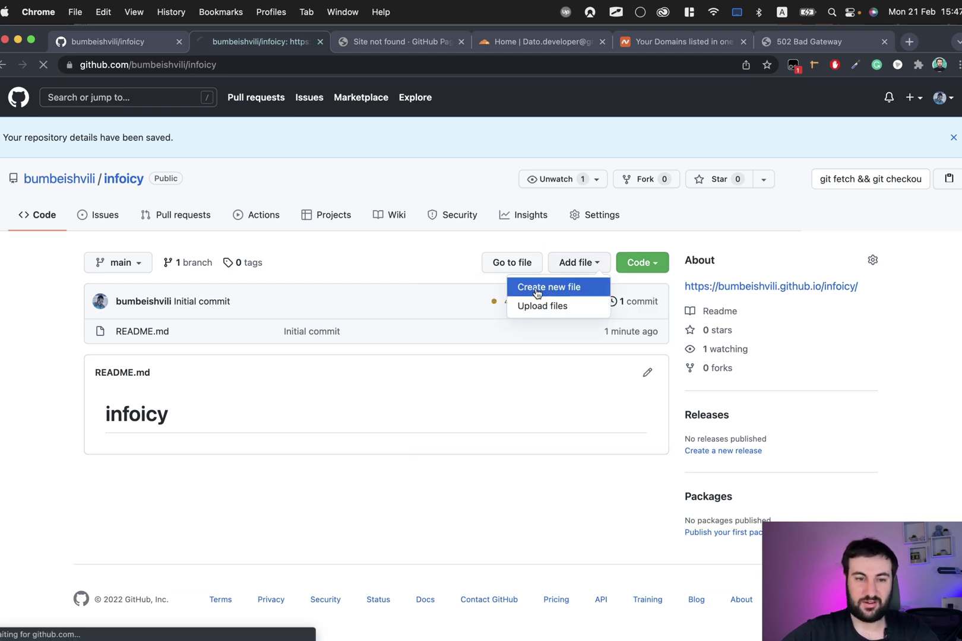
pyautogui.write('CNAME')
pyautogui.click(284, 297)
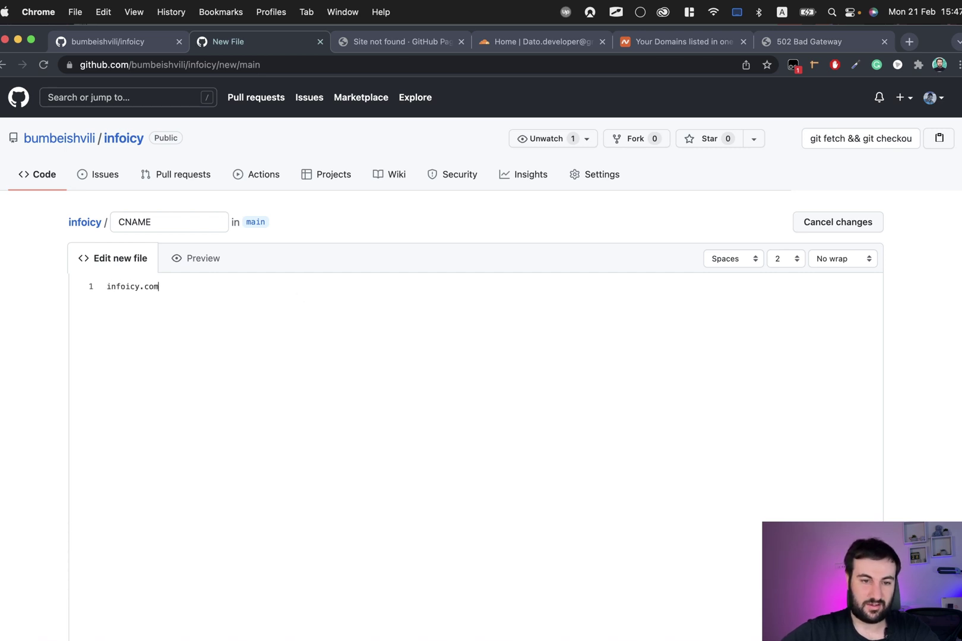
pyautogui.scroll(-10, 390, 265)
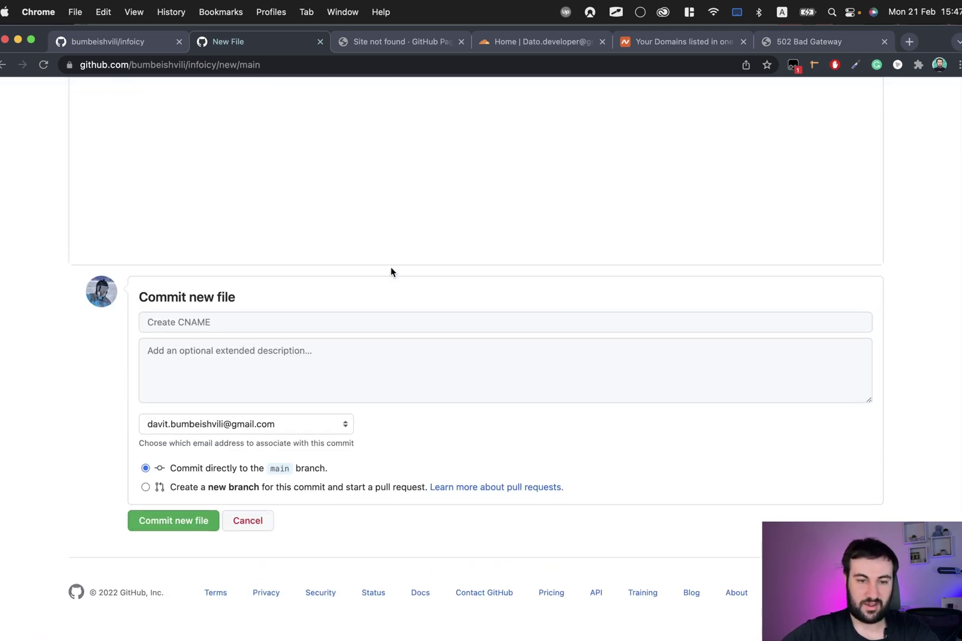
pyautogui.click(187, 537)
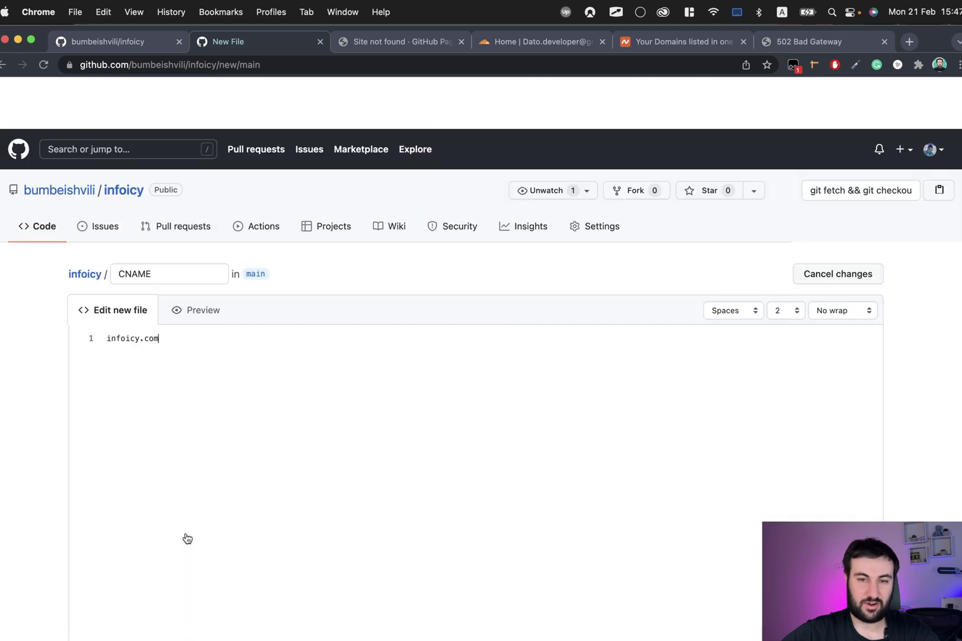
# Reload the Pages site tab to see whether it now shows the infoicy page.
pyautogui.click(426, 48)
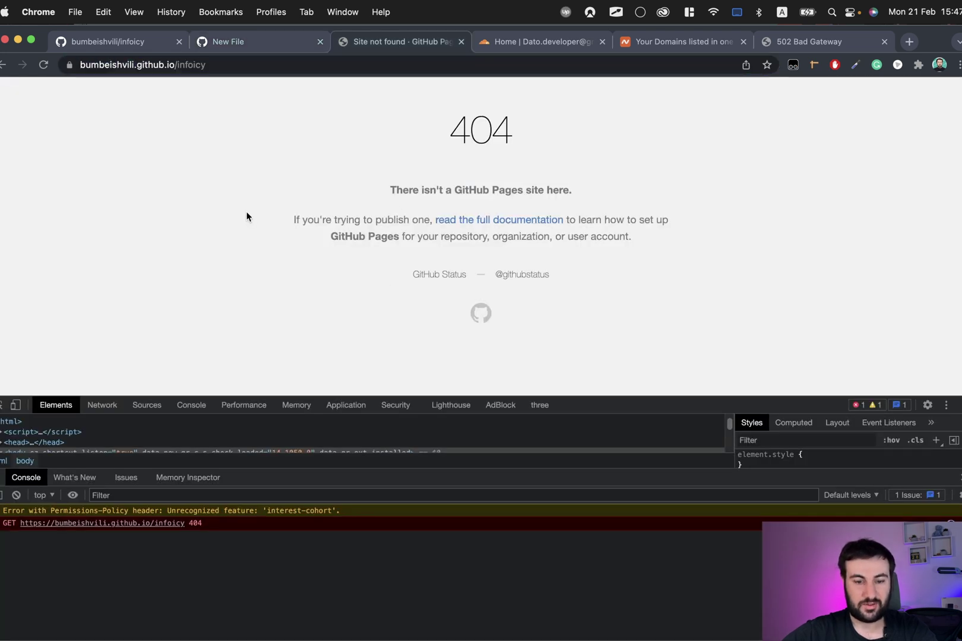
pyautogui.press('super+r')
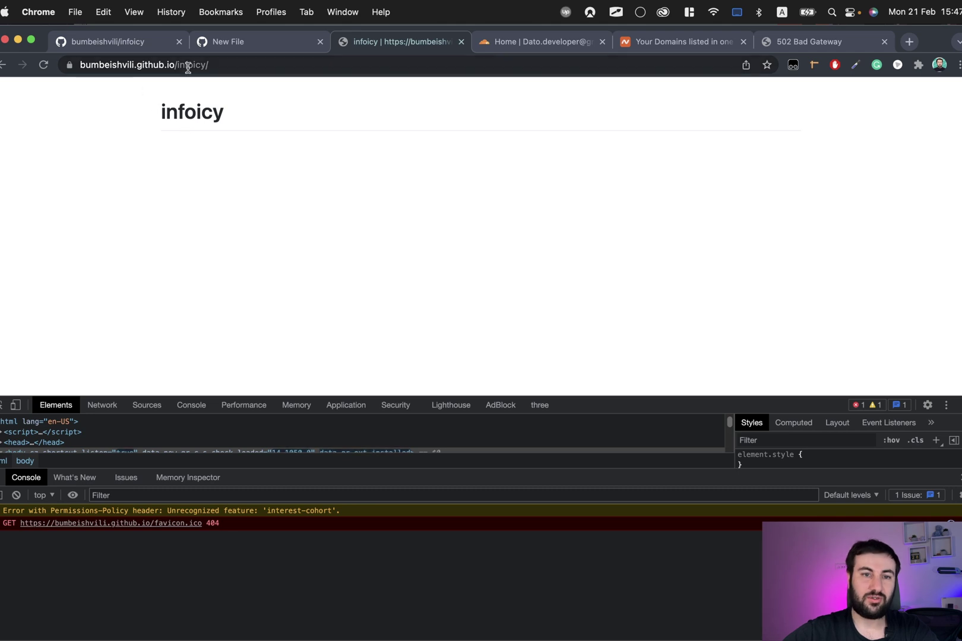
pyautogui.tripleClick(198, 65)
pyautogui.click(281, 90)
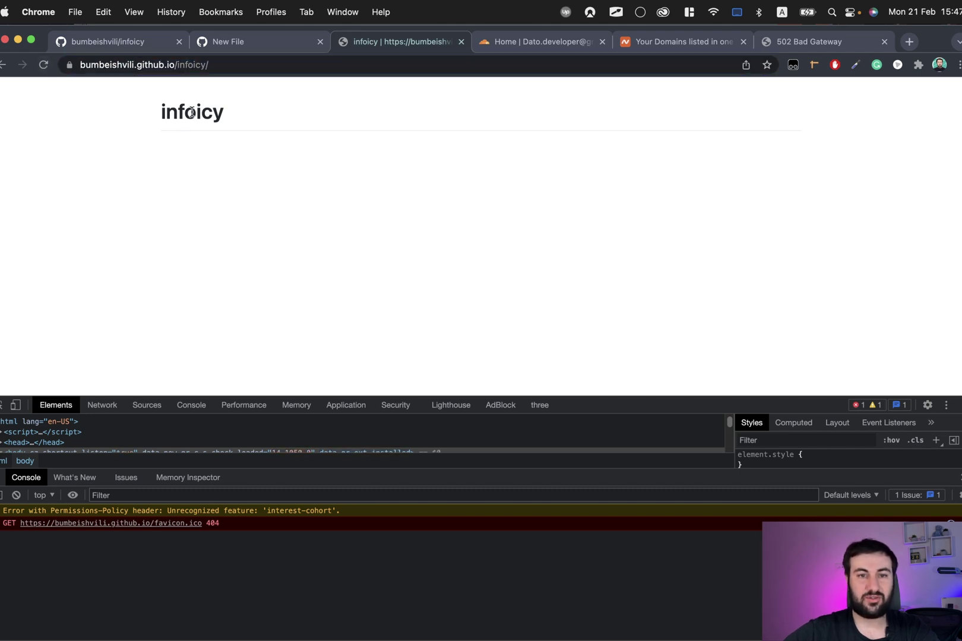
pyautogui.moveTo(184, 113); pyautogui.dragTo(284, 123)
# Review the infoicy.com line in CNAME and commit the file to main.
pyautogui.click(273, 45)
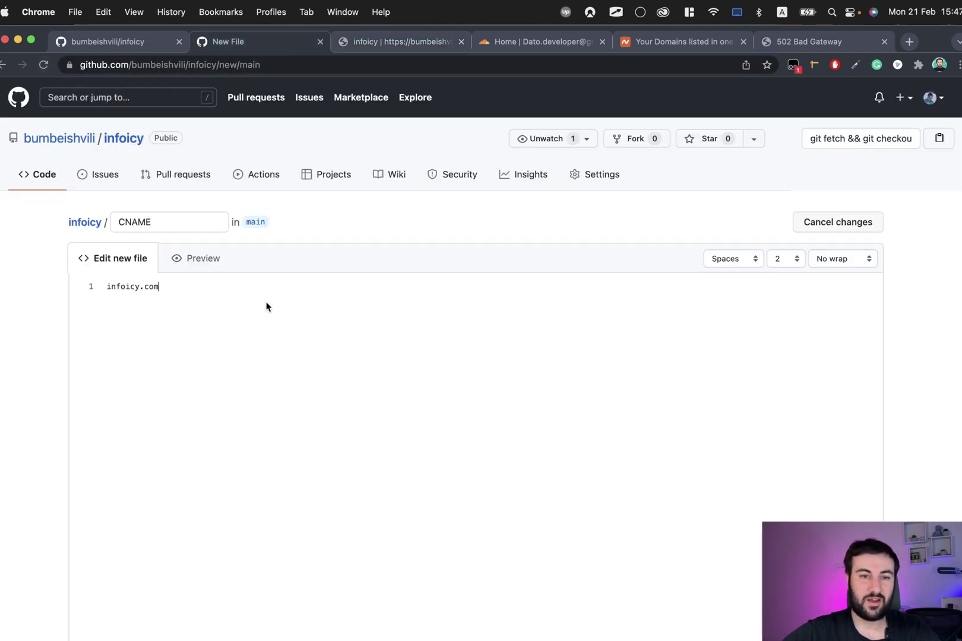
pyautogui.moveTo(208, 288); pyautogui.dragTo(103, 291)
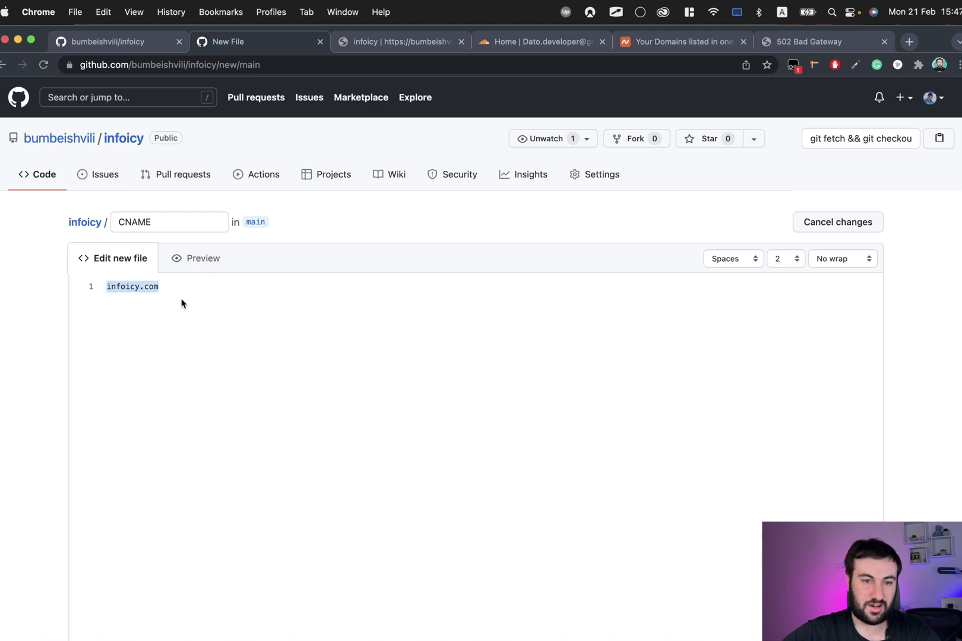
pyautogui.click(199, 292)
pyautogui.press('super+a')
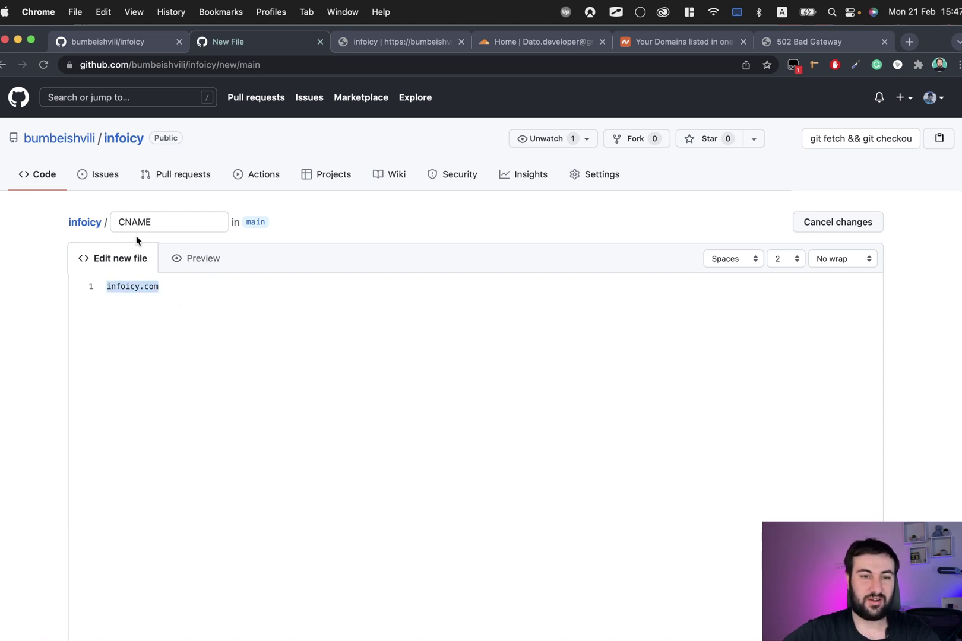
pyautogui.click(169, 310)
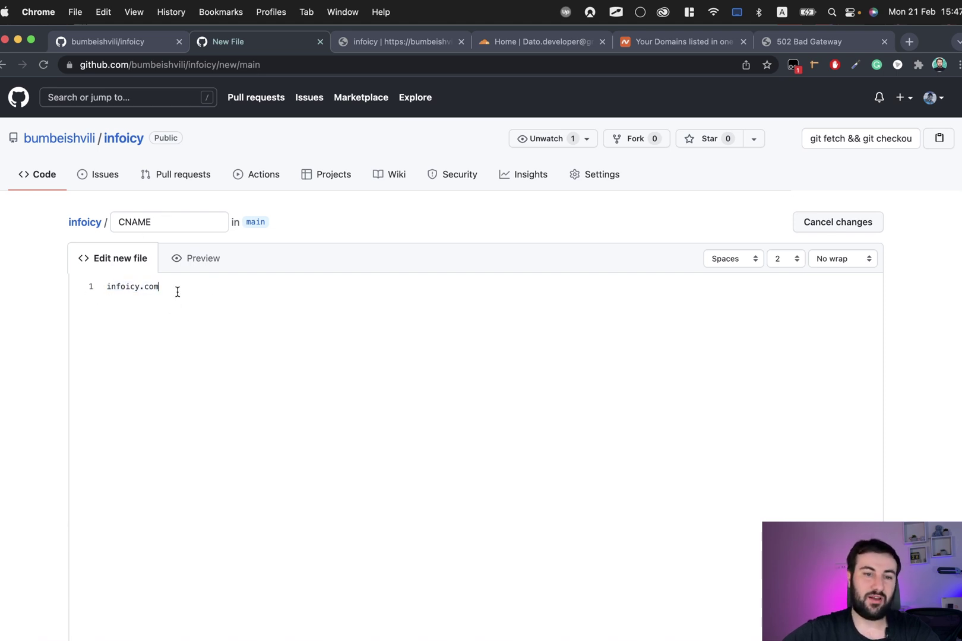
pyautogui.moveTo(177, 291); pyautogui.dragTo(58, 293)
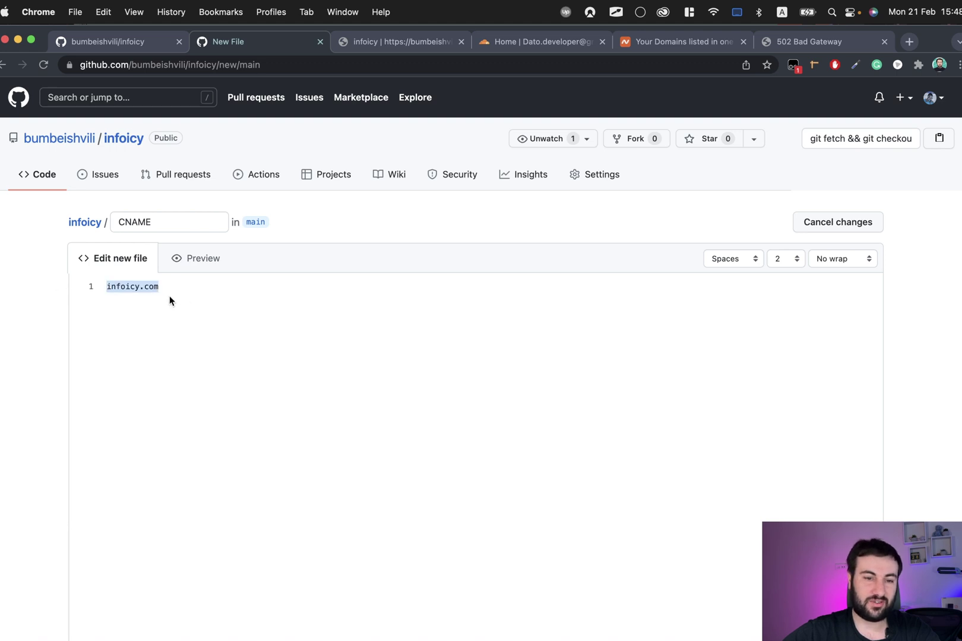
pyautogui.scroll(-10, 249, 313)
pyautogui.click(171, 533)
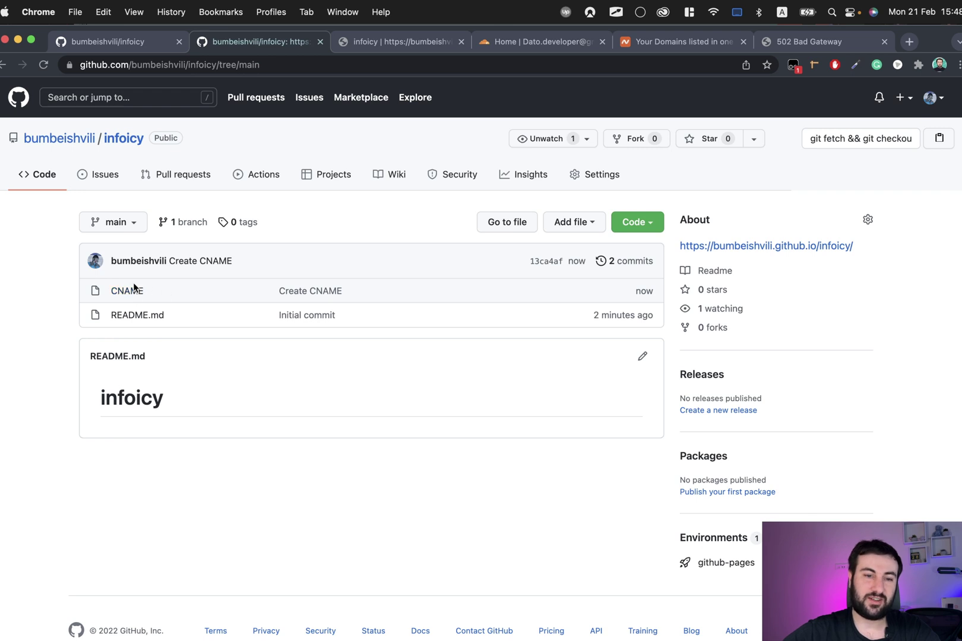
# Check the Pages site again, then open the committed CNAME file.
pyautogui.click(344, 43)
pyautogui.moveTo(235, 65); pyautogui.dragTo(64, 67)
pyautogui.click(249, 41)
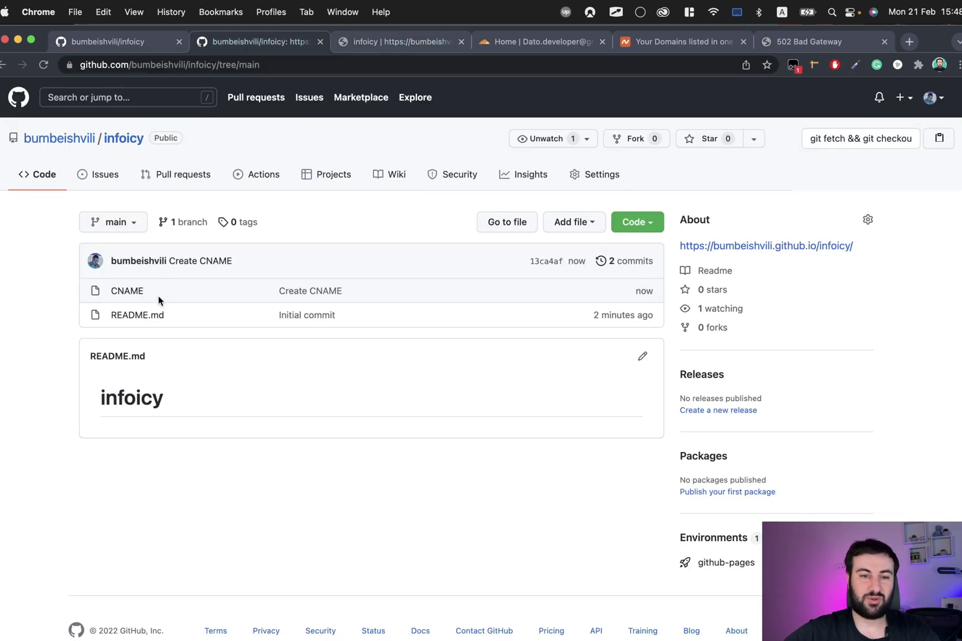
pyautogui.click(128, 294)
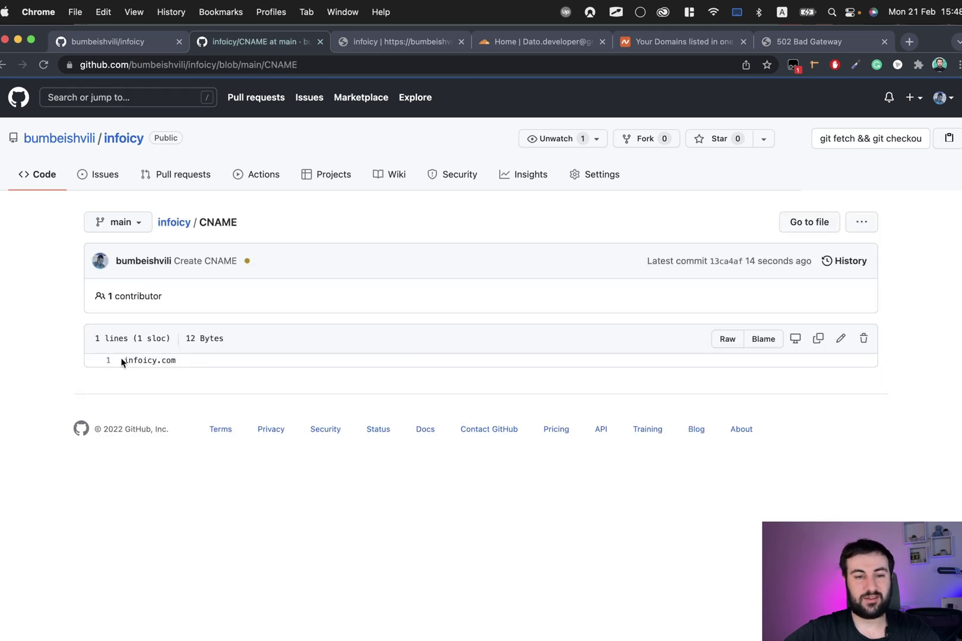
# Reload the Pages site, which now gives a 502 Bad Gateway, and return to the repository.
pyautogui.click(373, 50)
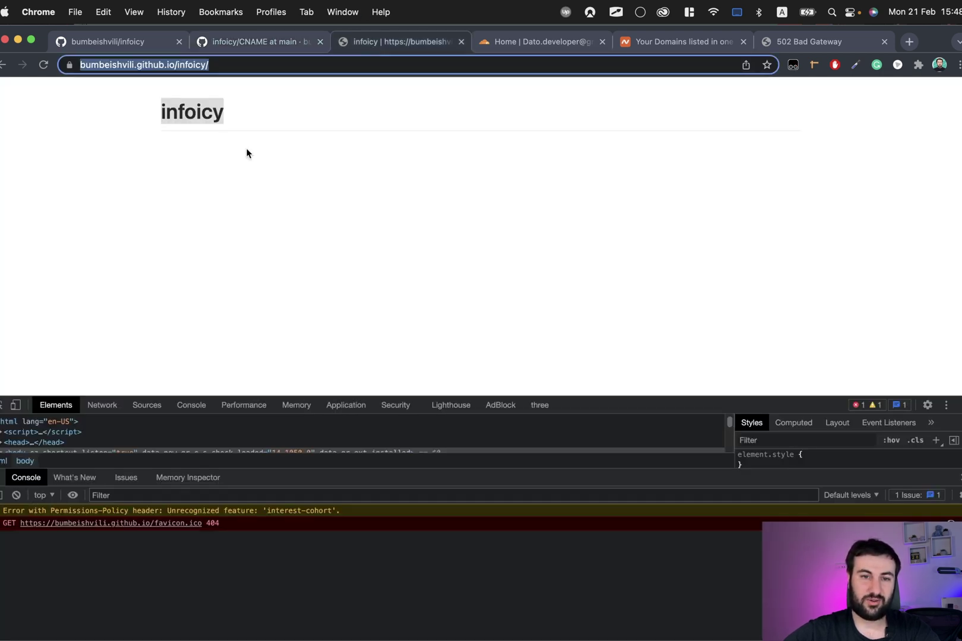
pyautogui.press('Return')
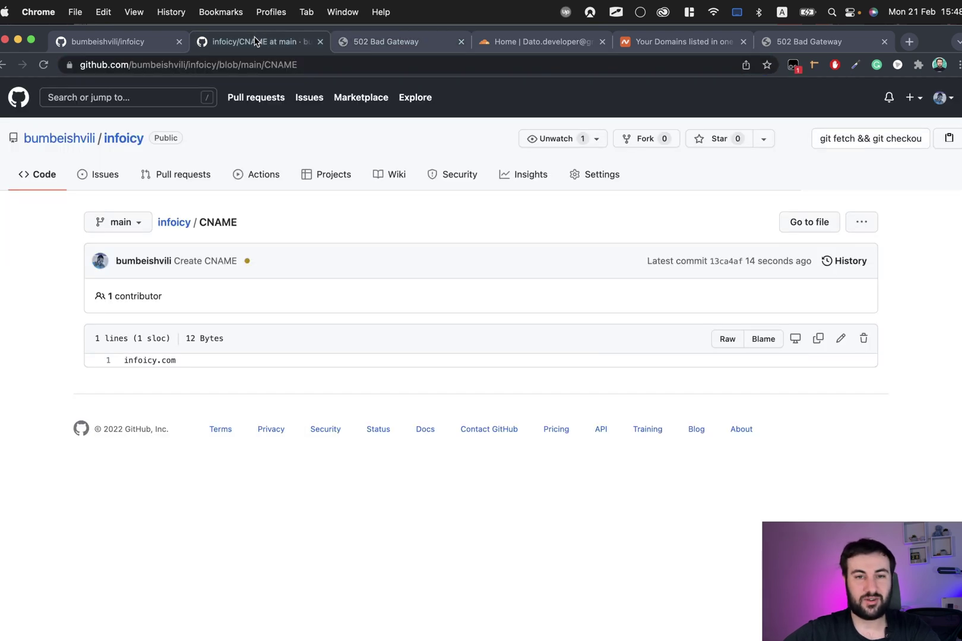
pyautogui.click(257, 42)
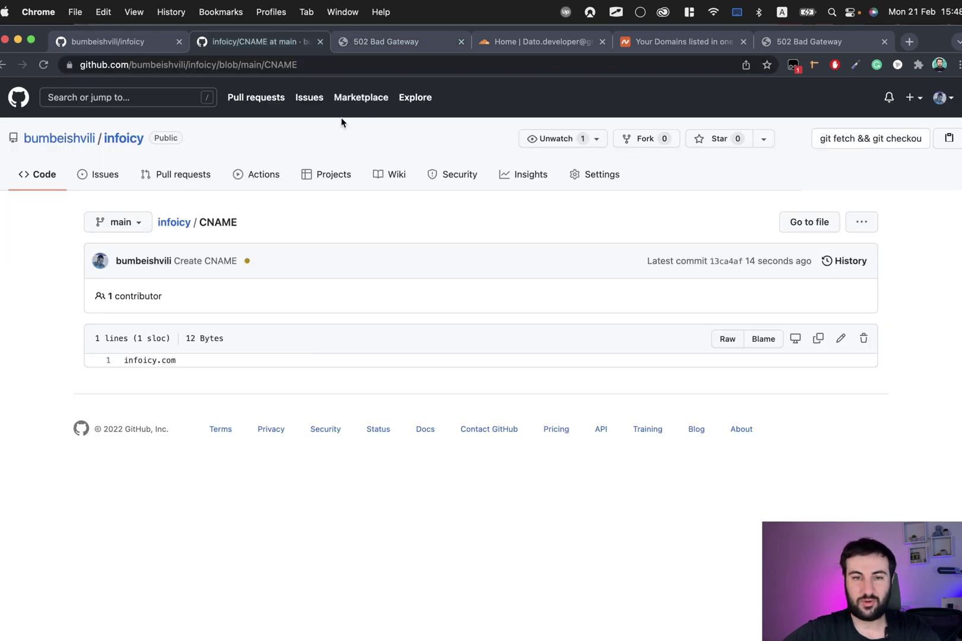
pyautogui.click(139, 143)
pyautogui.keyDown('super'); pyautogui.click(782, 245); pyautogui.keyUp('super')
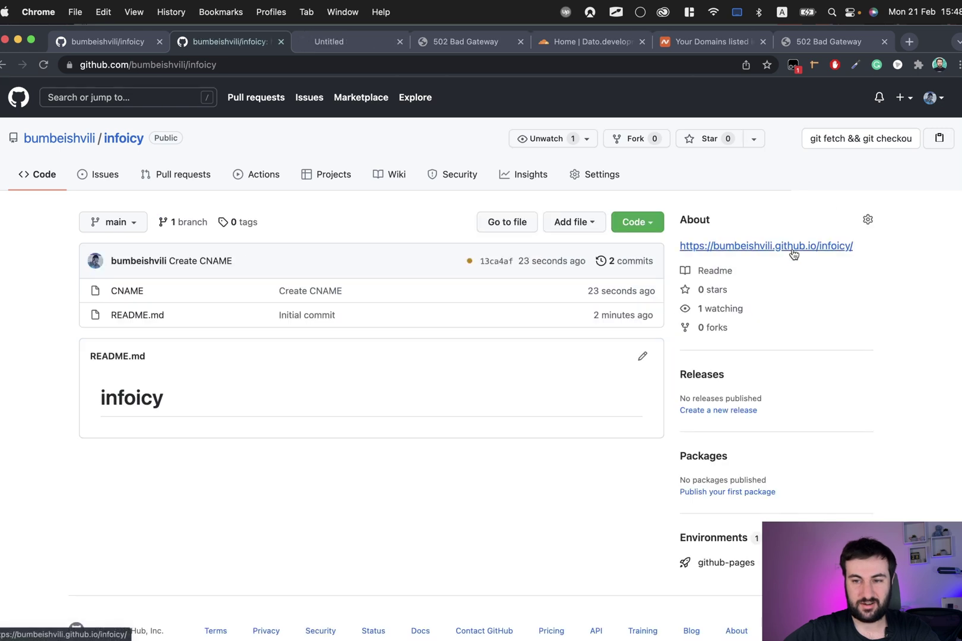
pyautogui.click(356, 42)
pyautogui.click(206, 65)
pyautogui.doubleClick(206, 65)
pyautogui.moveTo(206, 66); pyautogui.dragTo(139, 64)
pyautogui.click(253, 71)
pyautogui.moveTo(253, 71); pyautogui.dragTo(118, 64)
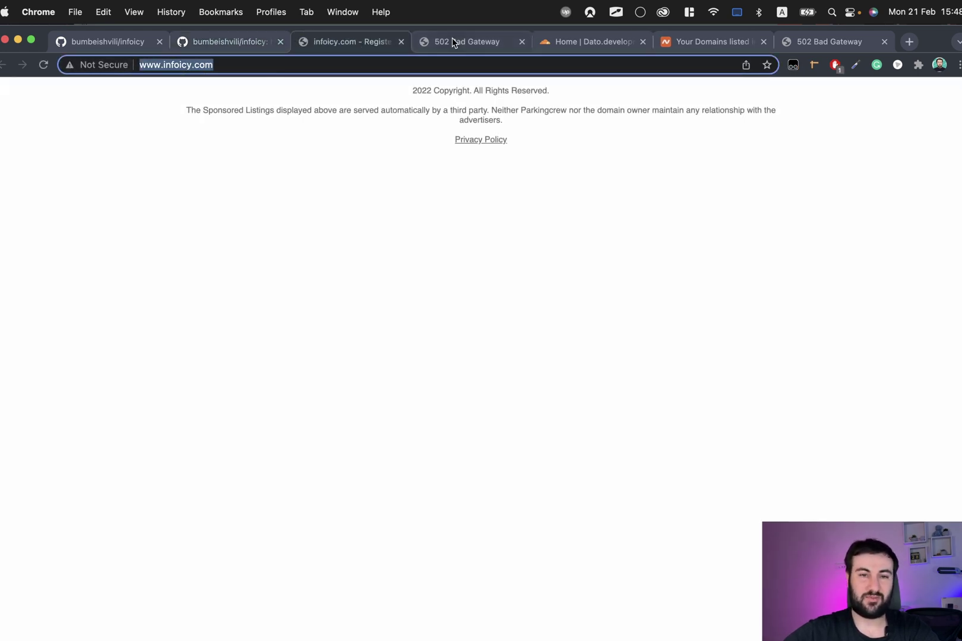
pyautogui.click(225, 65)
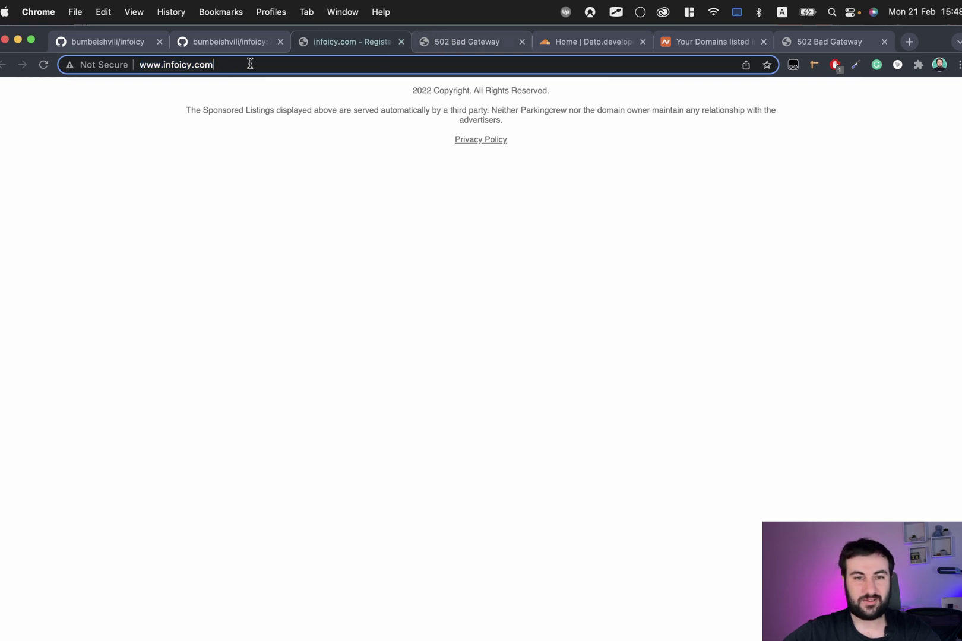
pyautogui.moveTo(231, 64); pyautogui.dragTo(75, 64)
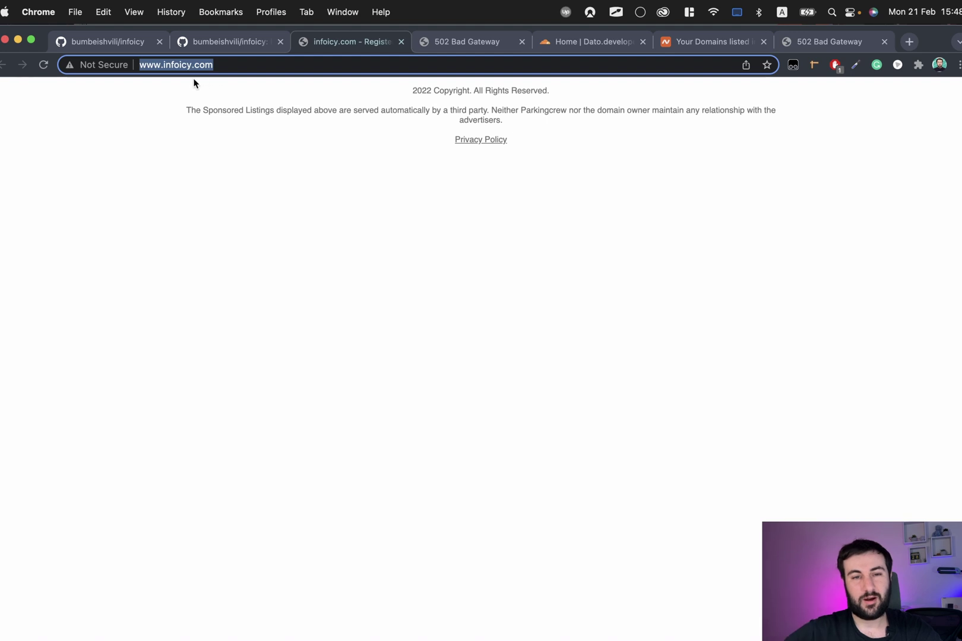
pyautogui.doubleClick(167, 65)
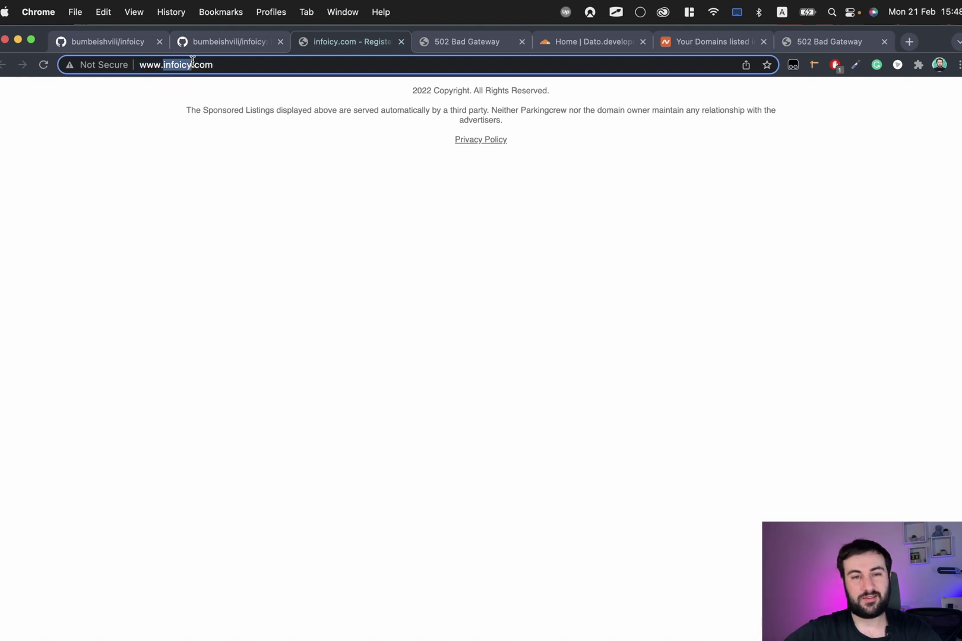
pyautogui.click(224, 46)
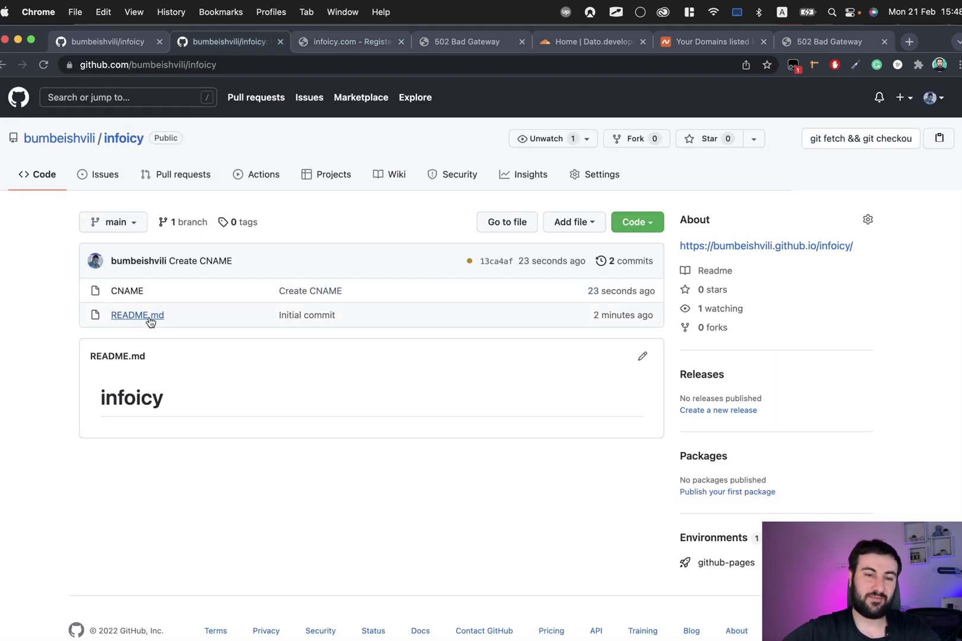
# Open infoicy.com's management page in Namecheap and set its nameservers to Custom DNS.
pyautogui.click(590, 42)
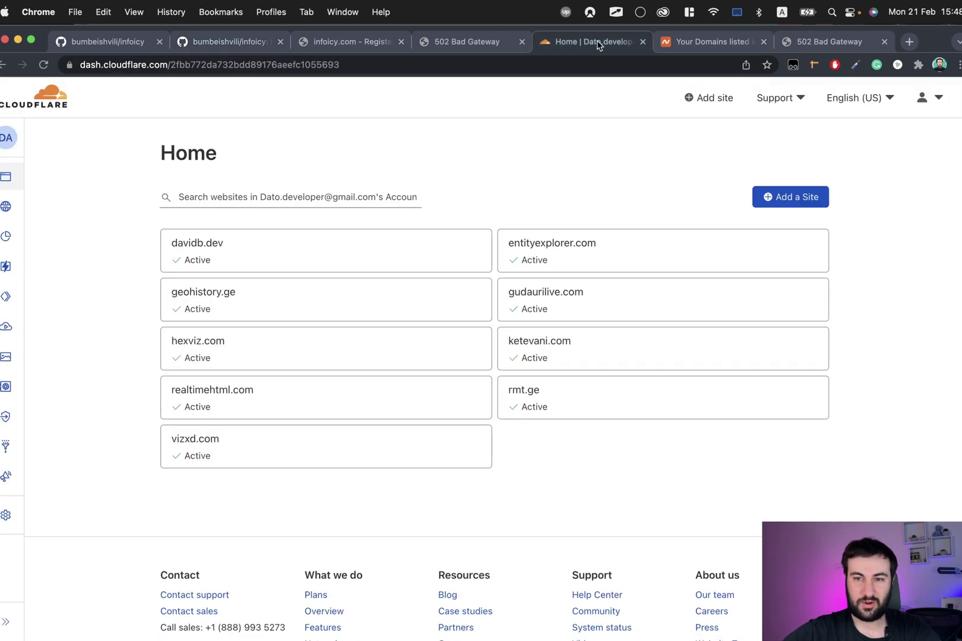
pyautogui.click(692, 36)
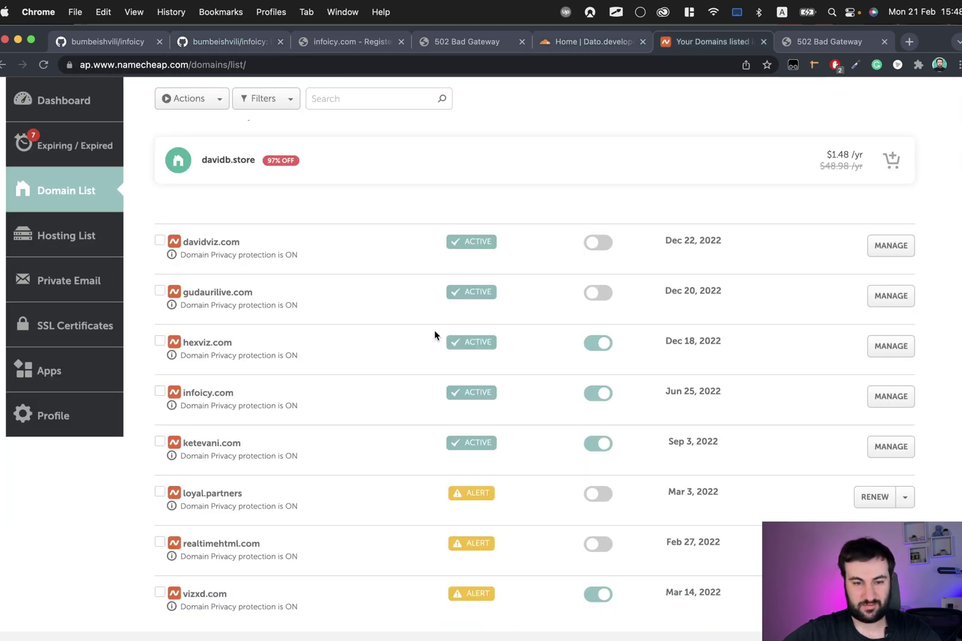
pyautogui.scroll(-2, 434, 331)
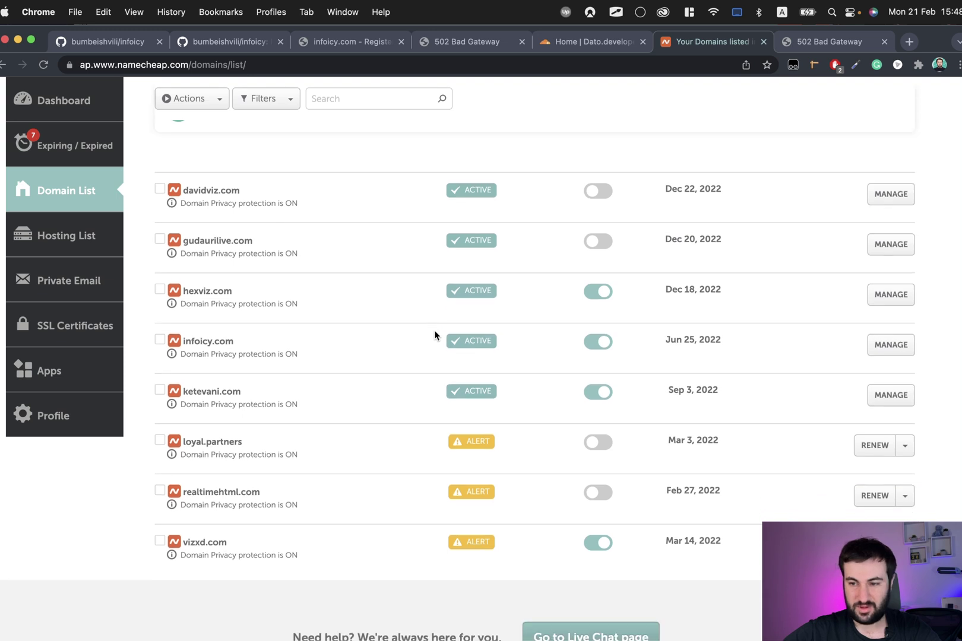
pyautogui.click(886, 349)
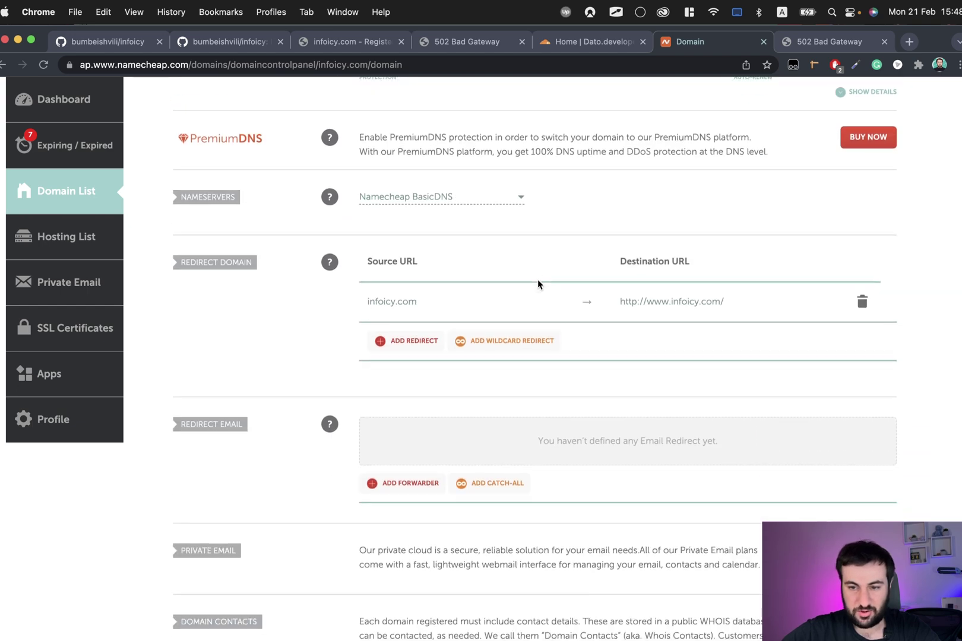
pyautogui.scroll(4, 538, 284)
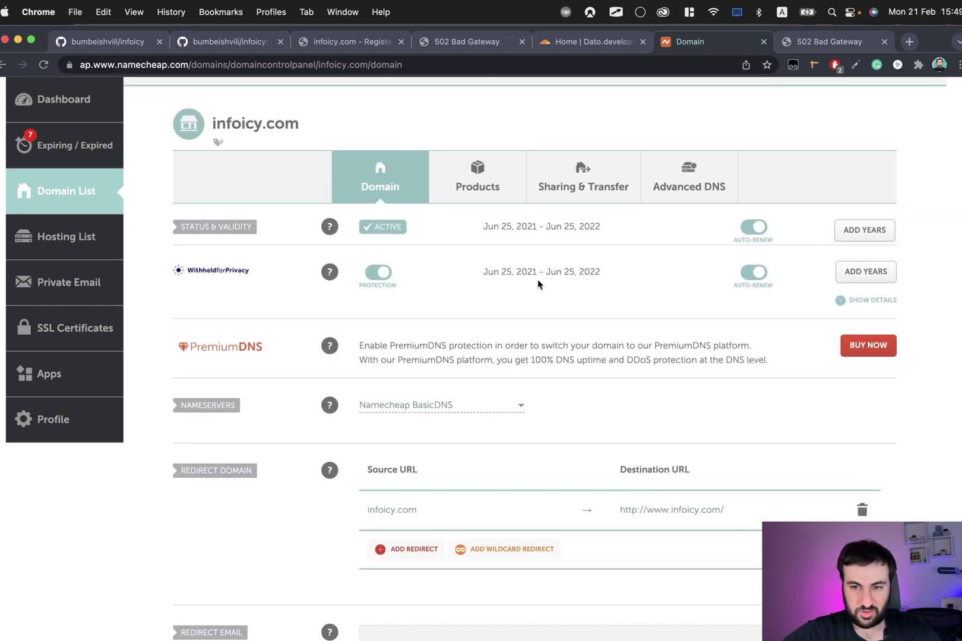
pyautogui.scroll(-10, 537, 283)
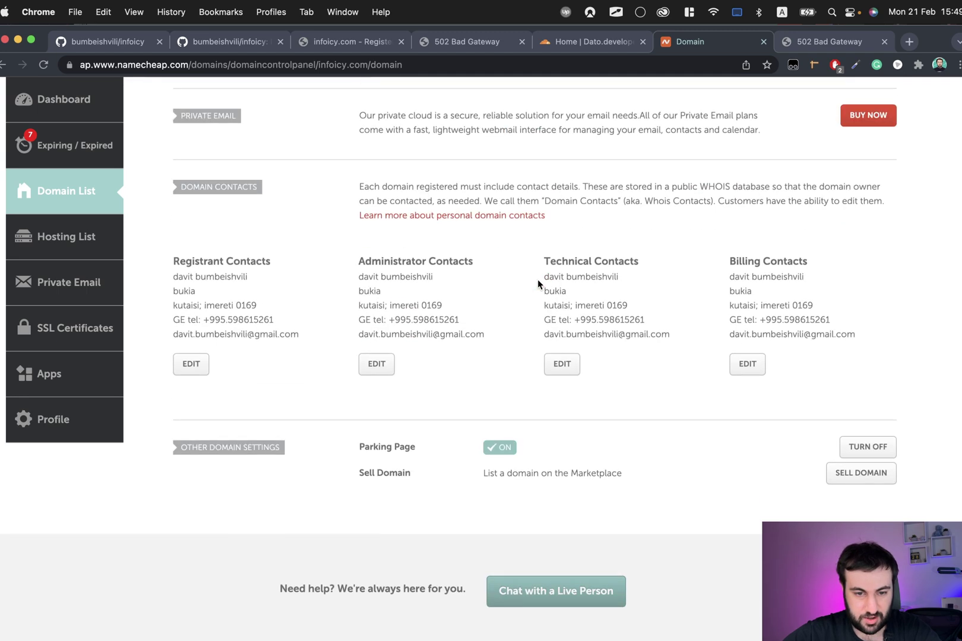
pyautogui.scroll(6, 545, 419)
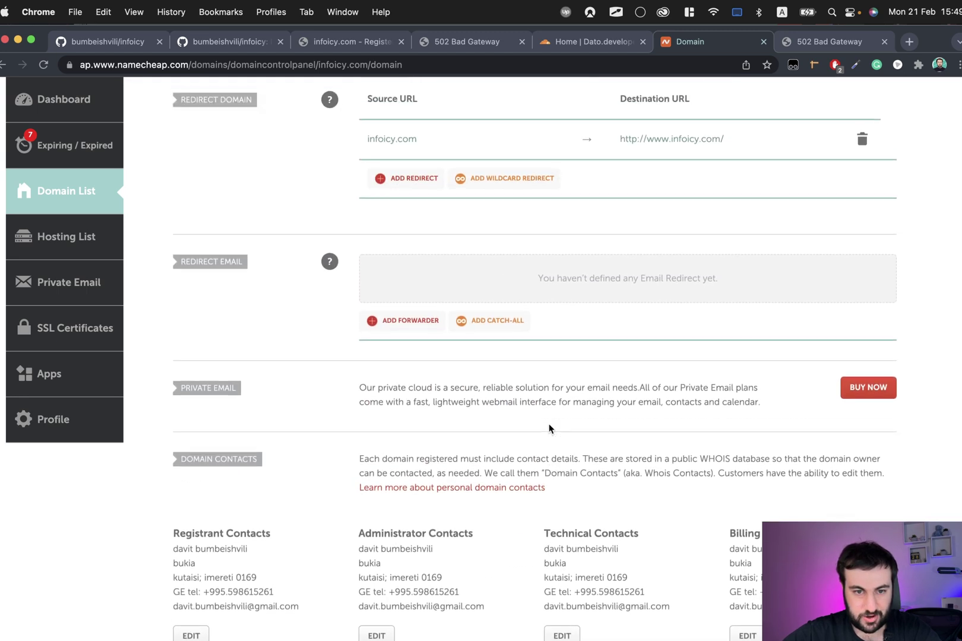
pyautogui.scroll(2, 452, 345)
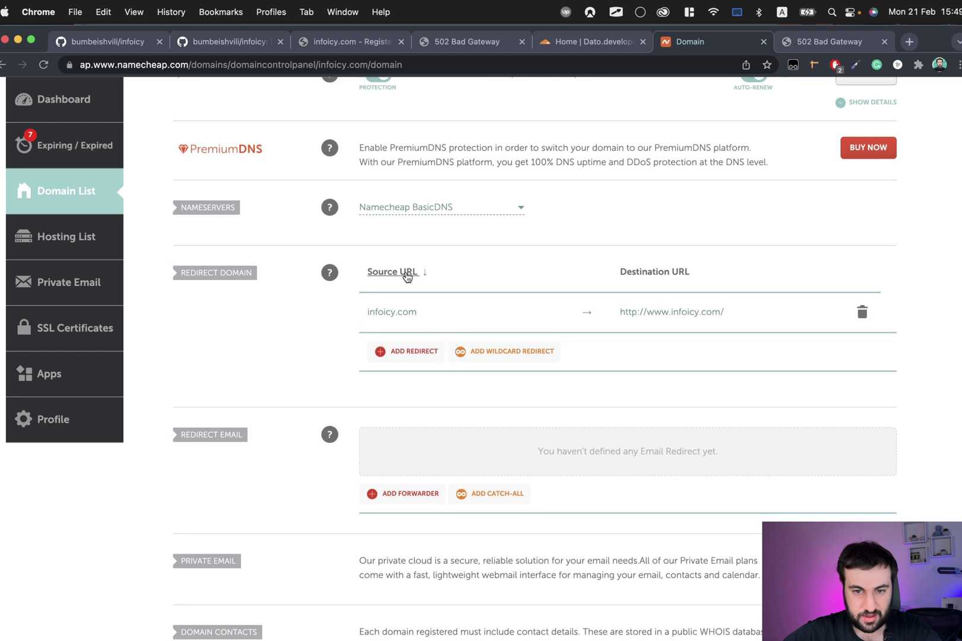
pyautogui.scroll(3, 489, 312)
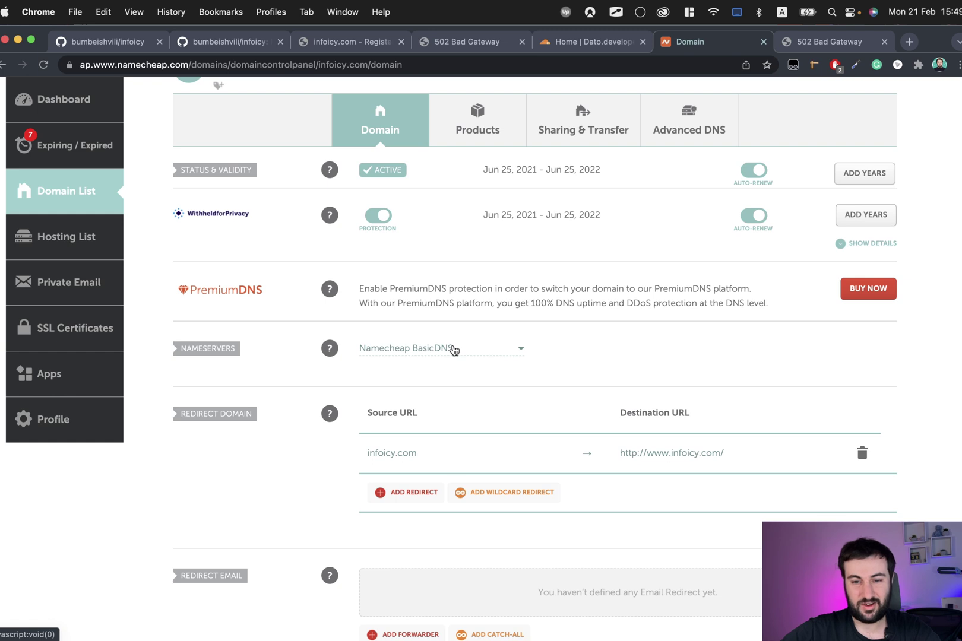
pyautogui.click(454, 350)
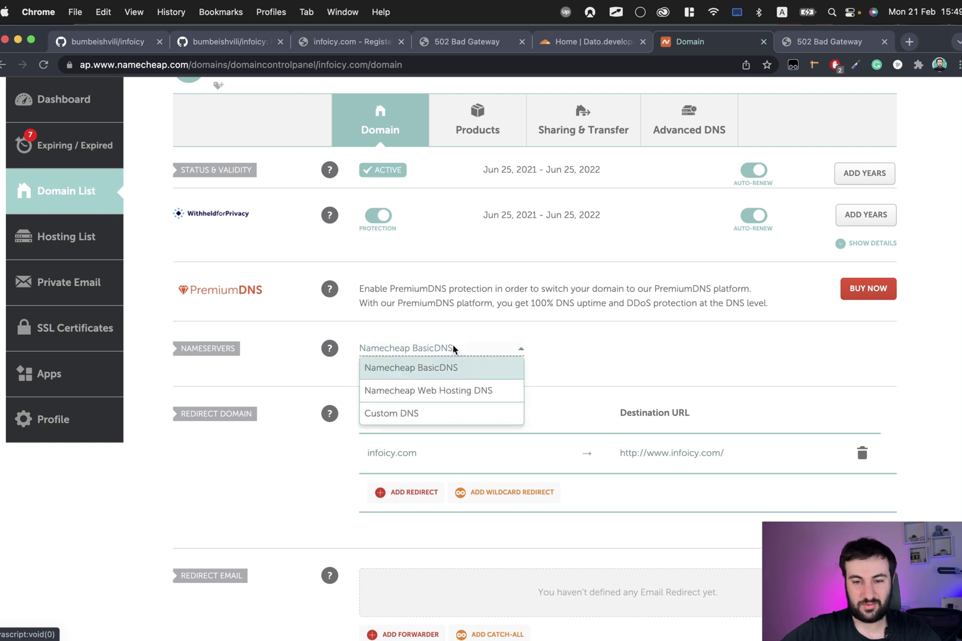
pyautogui.click(429, 419)
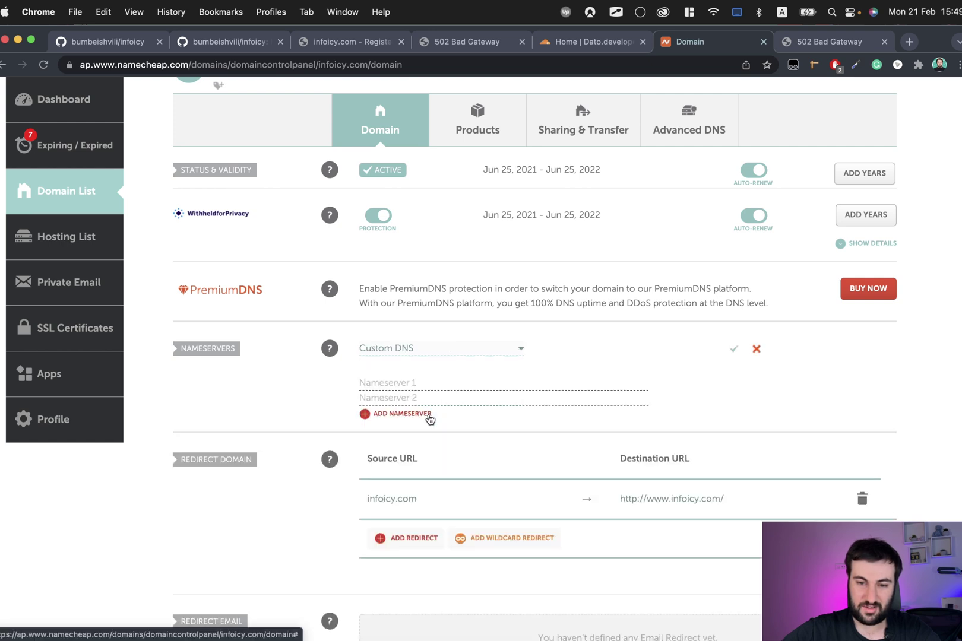
# Add infoicy.com as a new site in Cloudflare.
pyautogui.click(584, 41)
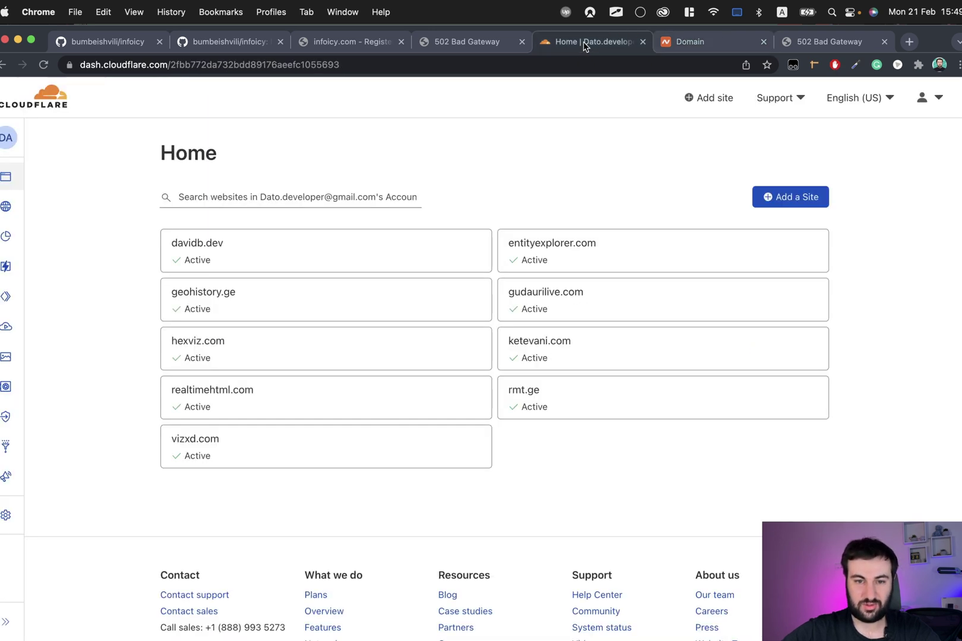
pyautogui.click(789, 198)
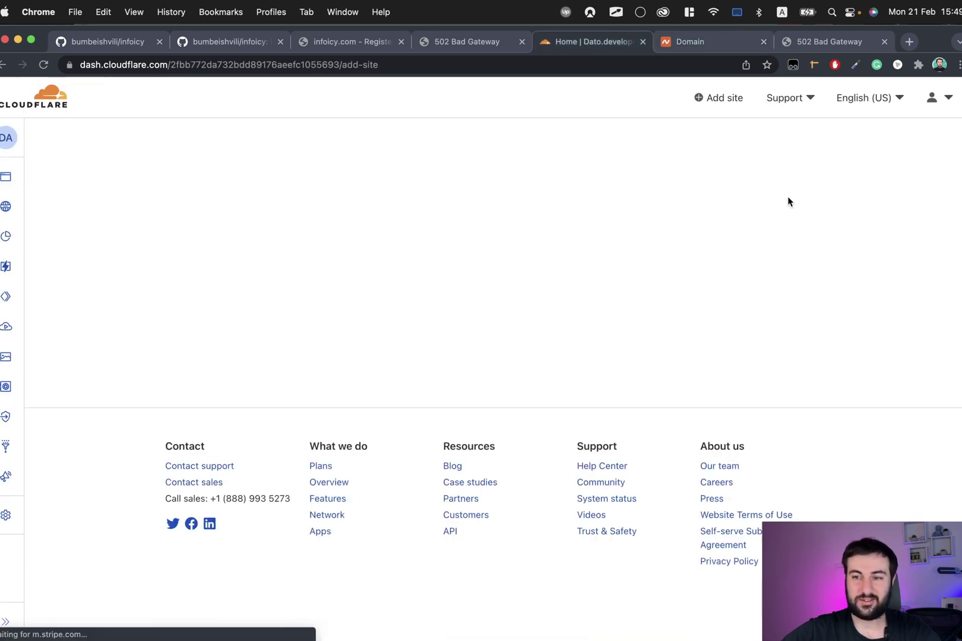
pyautogui.click(151, 202)
pyautogui.write('infoicy.com')
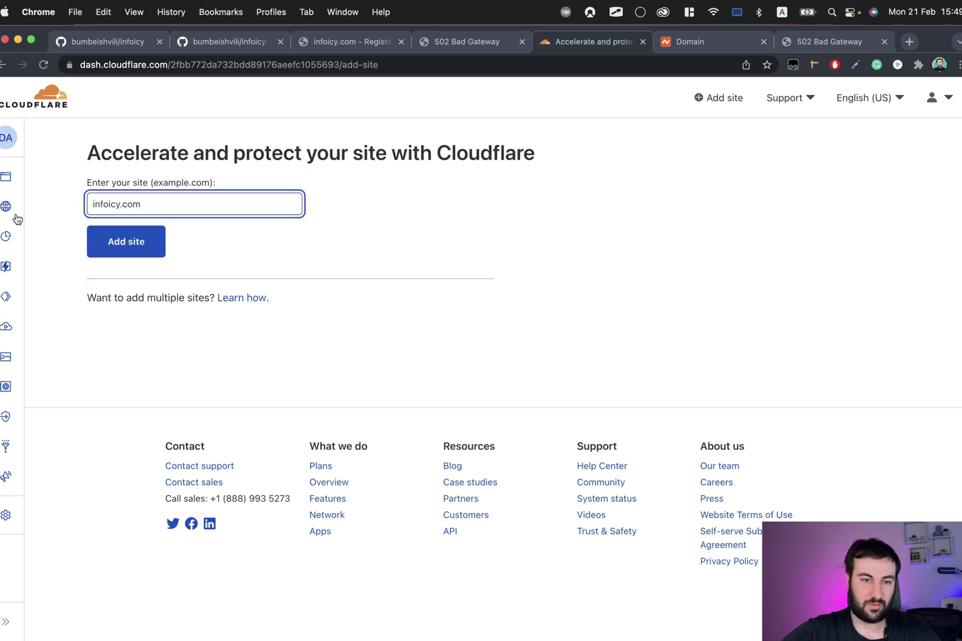
pyautogui.click(136, 244)
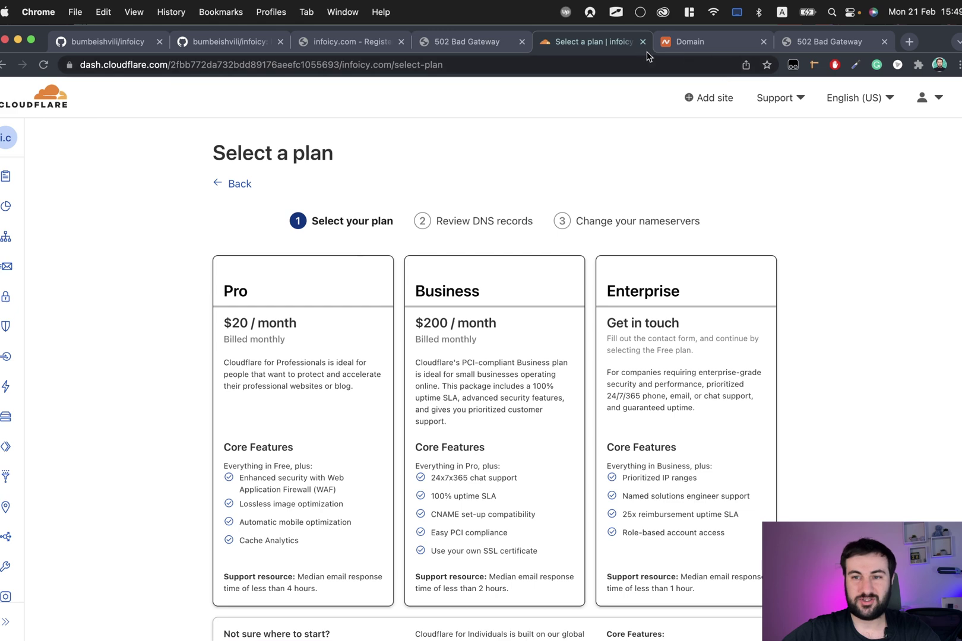
# Select the Free plan for infoicy.com and continue to the DNS record scan.
pyautogui.click(692, 49)
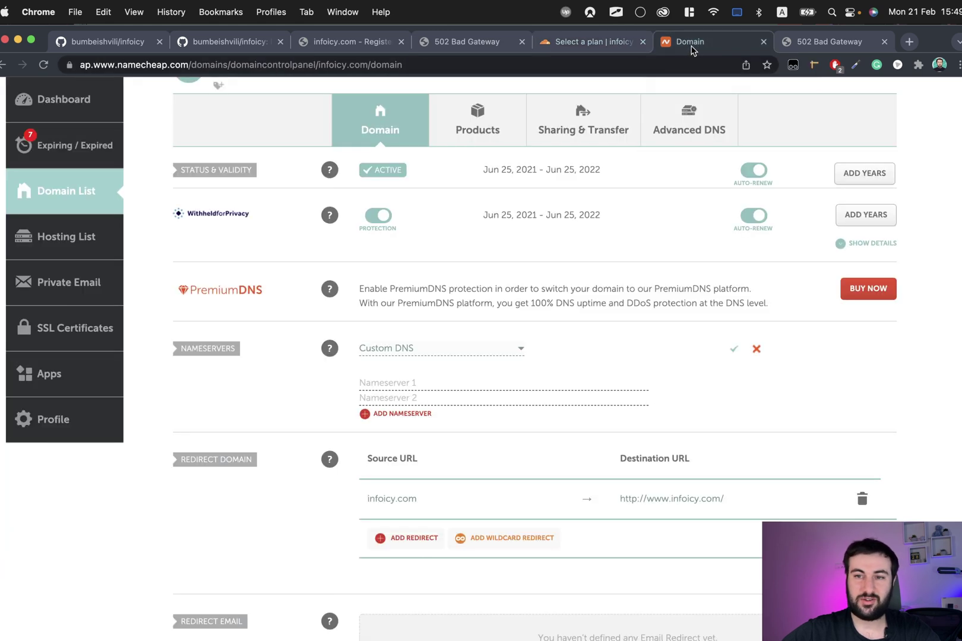
pyautogui.click(607, 43)
pyautogui.scroll(-3, 533, 321)
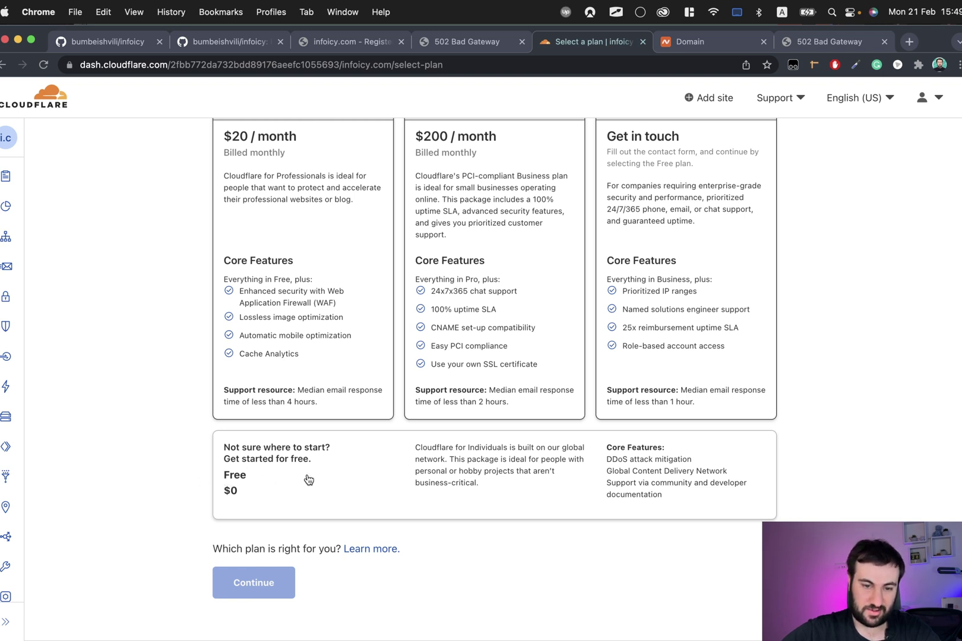
pyautogui.click(268, 485)
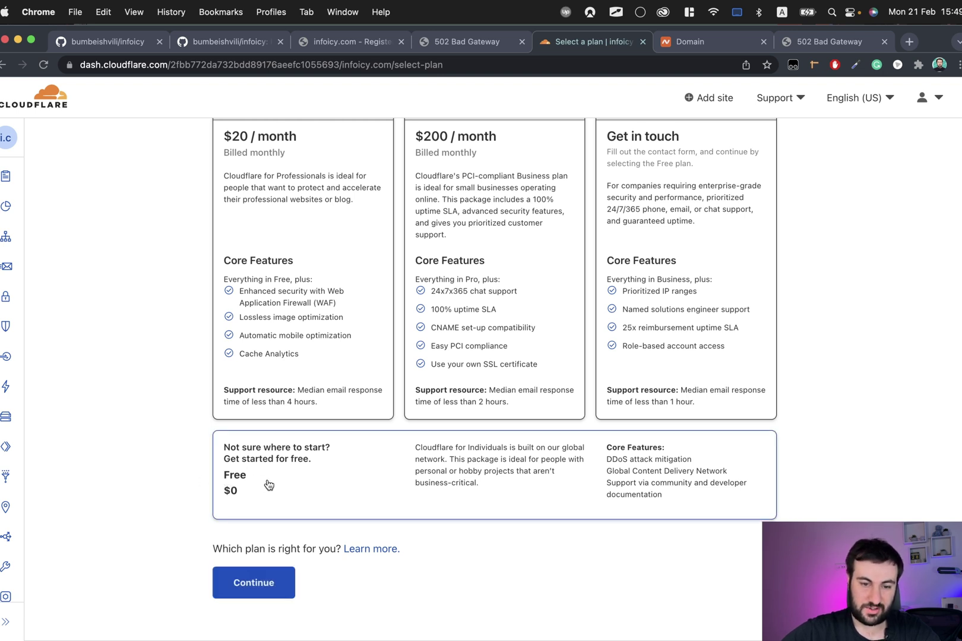
pyautogui.click(258, 590)
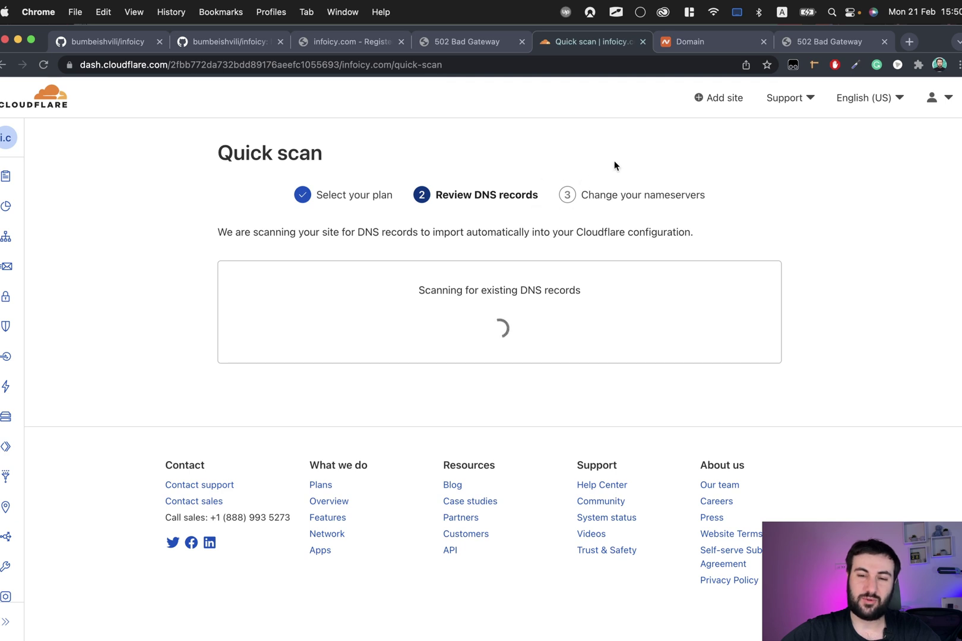
# Check the Namecheap nameservers, then delete the infoicy.com A record and the www CNAME record.
pyautogui.click(684, 46)
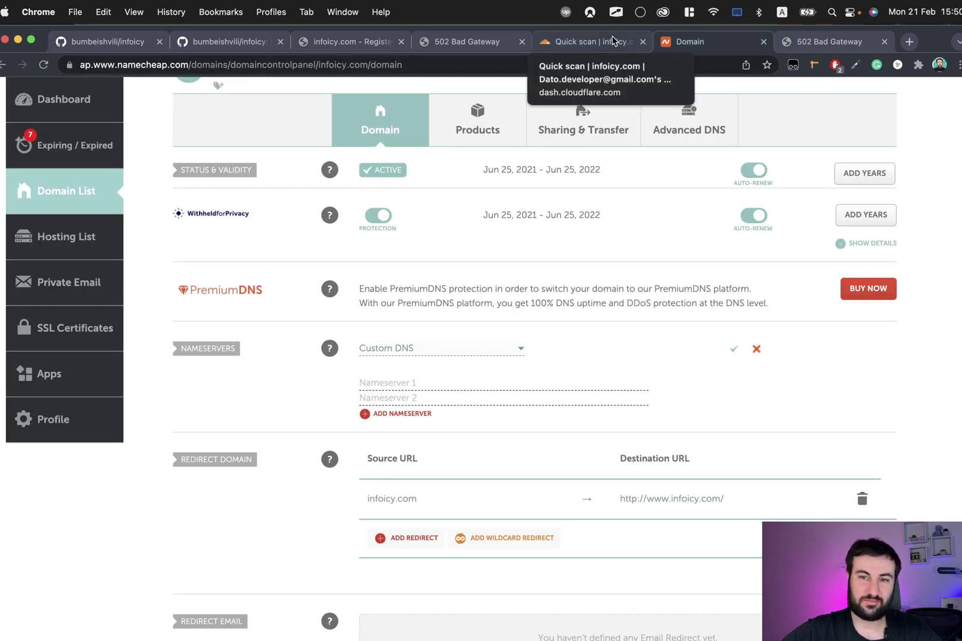
pyautogui.click(612, 40)
pyautogui.scroll(-5, 474, 263)
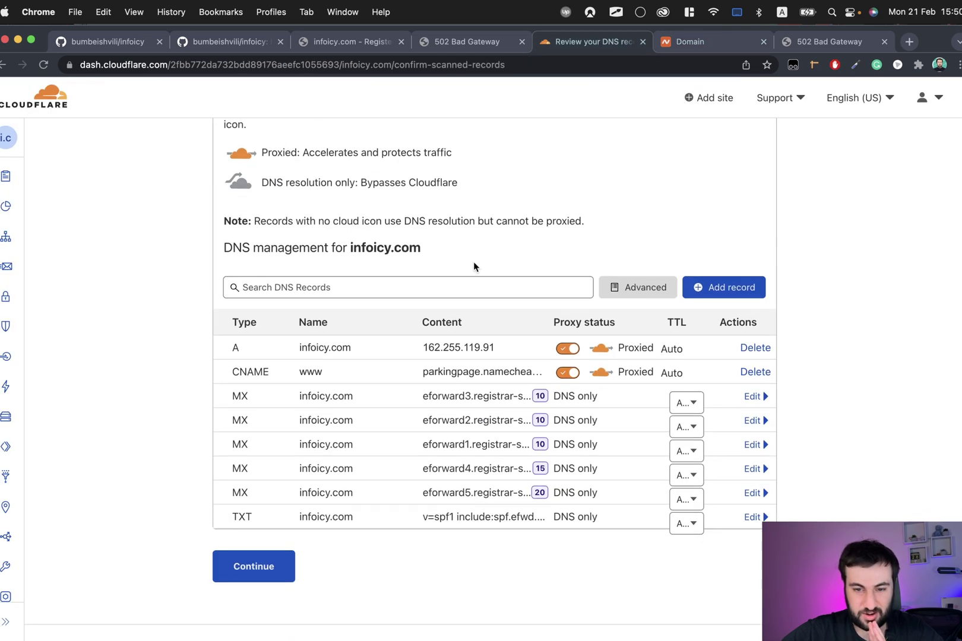
pyautogui.scroll(4, 473, 263)
pyautogui.scroll(2, 475, 266)
pyautogui.scroll(-5, 476, 266)
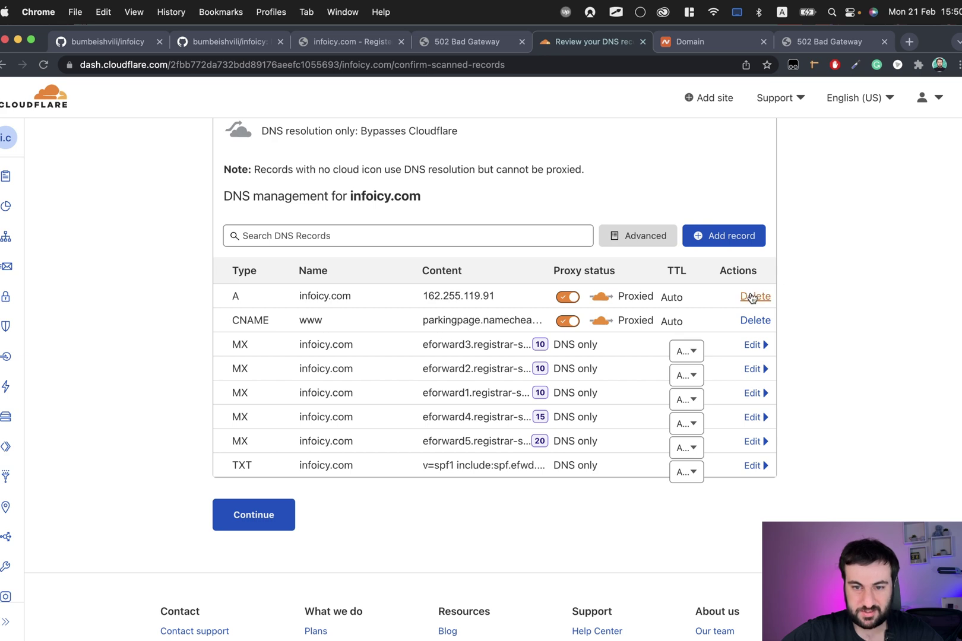
pyautogui.click(753, 297)
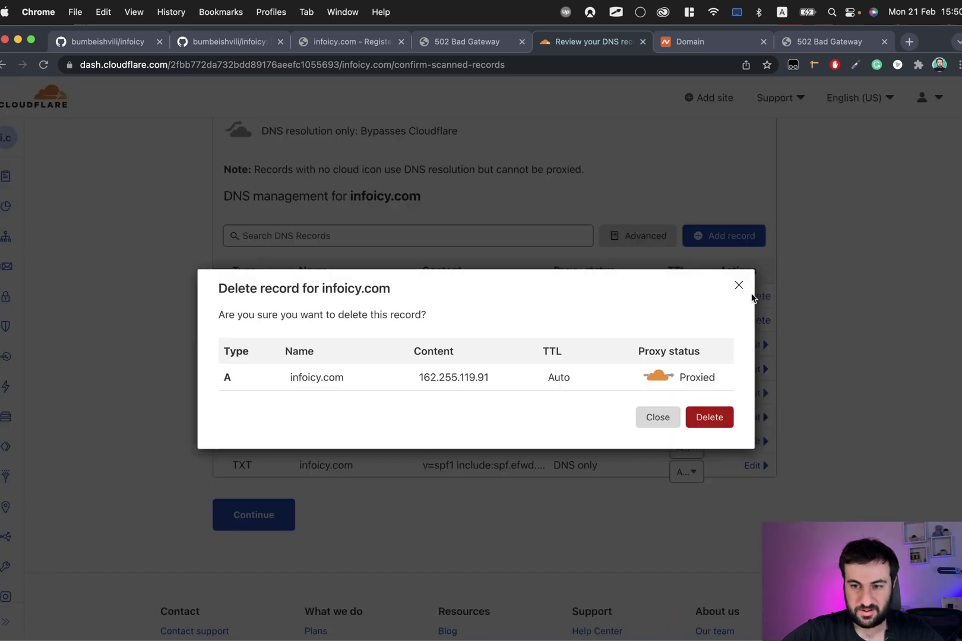
pyautogui.click(714, 417)
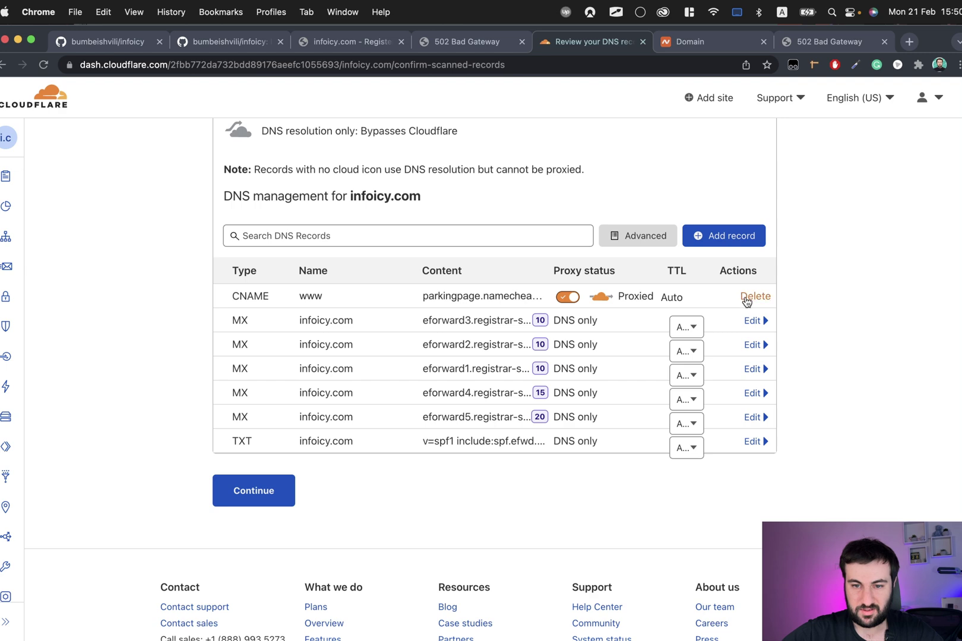
pyautogui.click(753, 297)
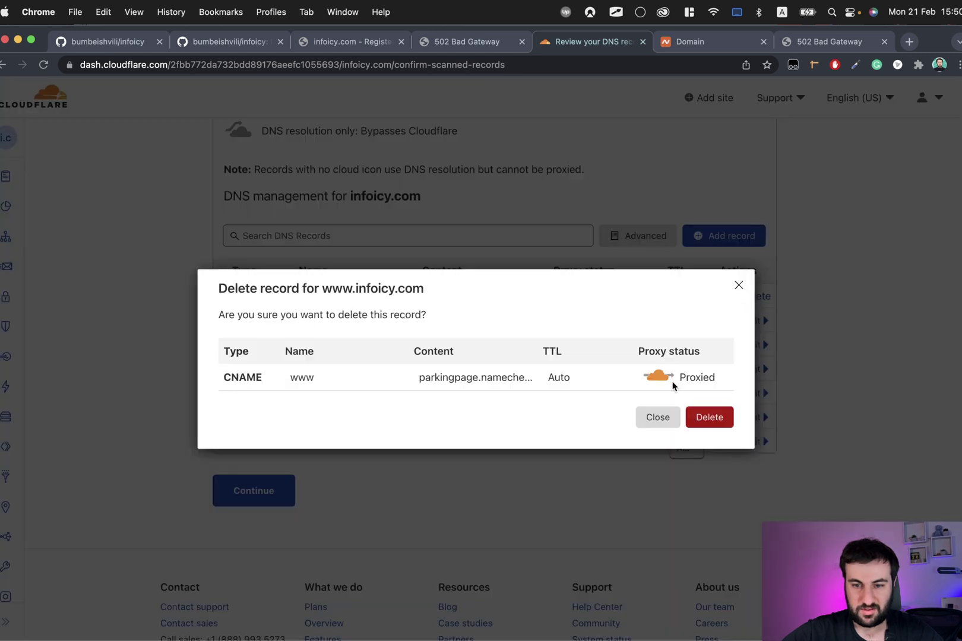
pyautogui.click(709, 414)
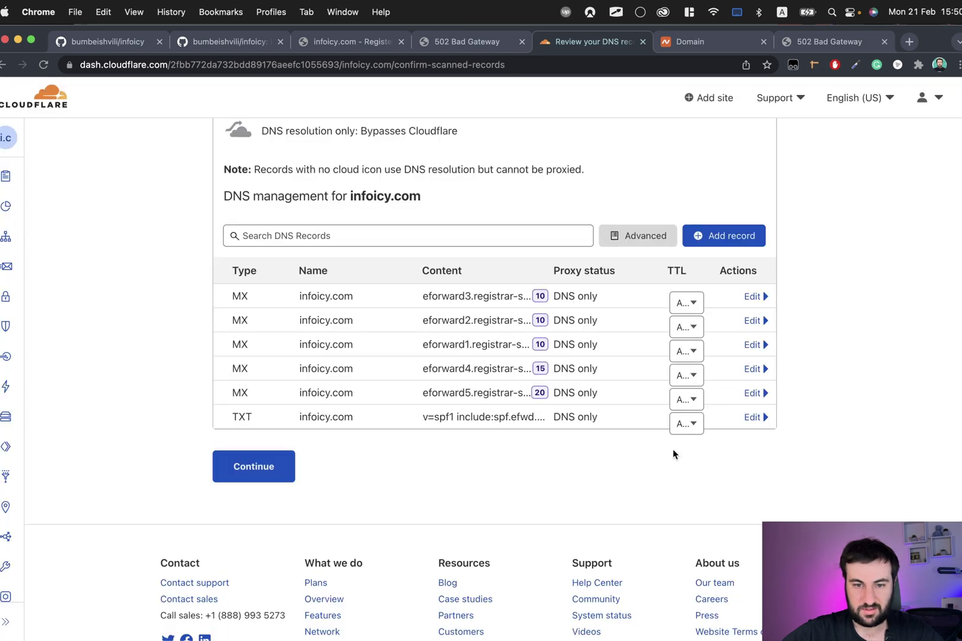
# Delete the eforward3 and eforward2 MX records and request deletion of eforward1.
pyautogui.click(751, 297)
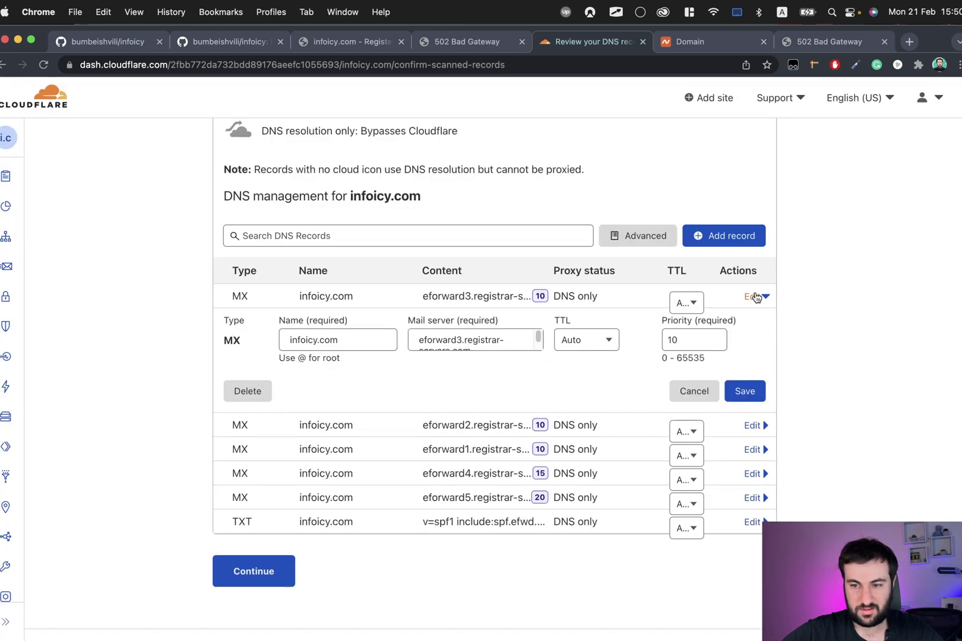
pyautogui.click(249, 395)
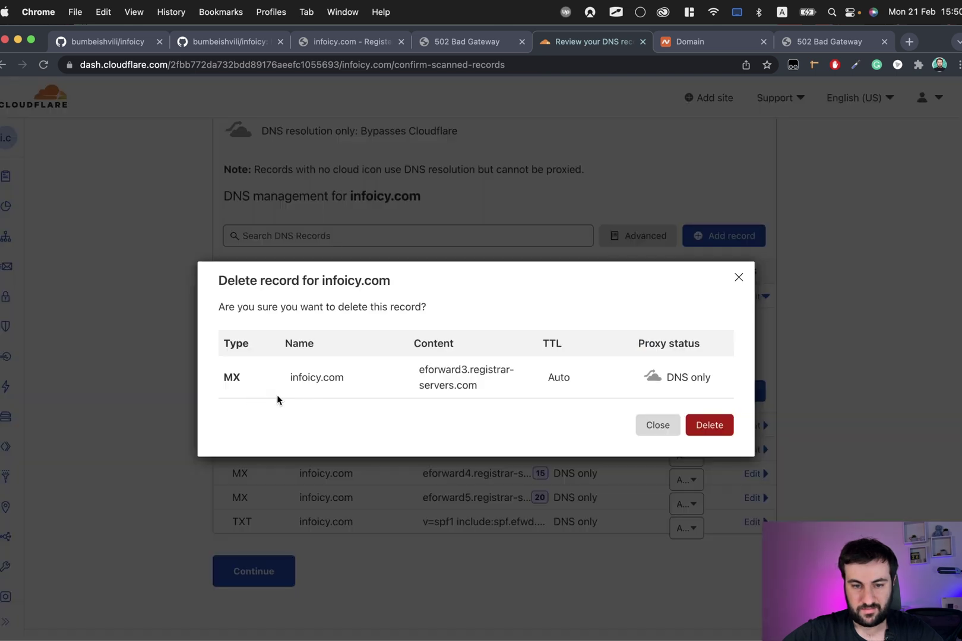
pyautogui.click(708, 429)
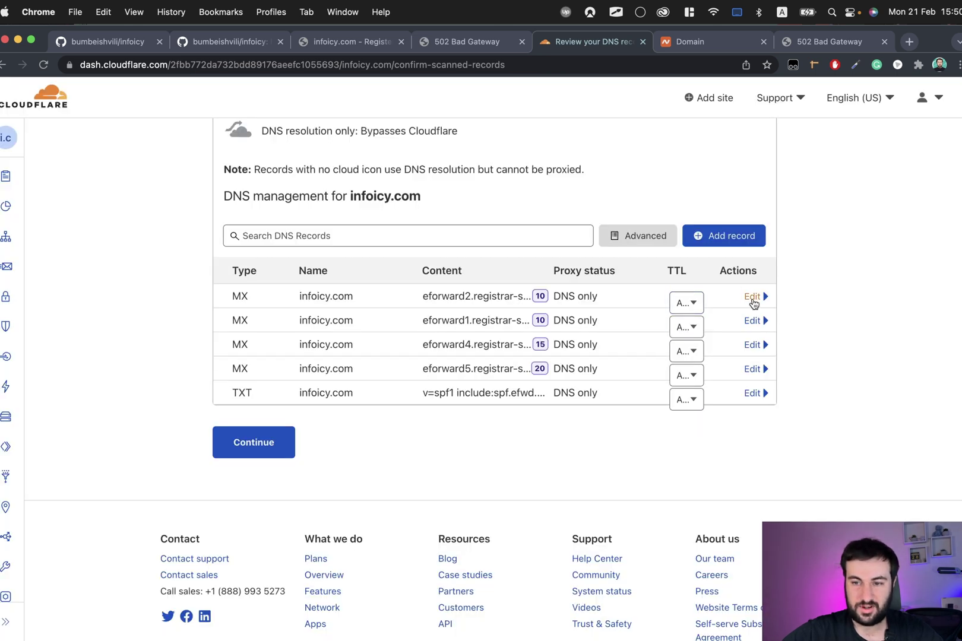
pyautogui.click(753, 303)
pyautogui.click(246, 393)
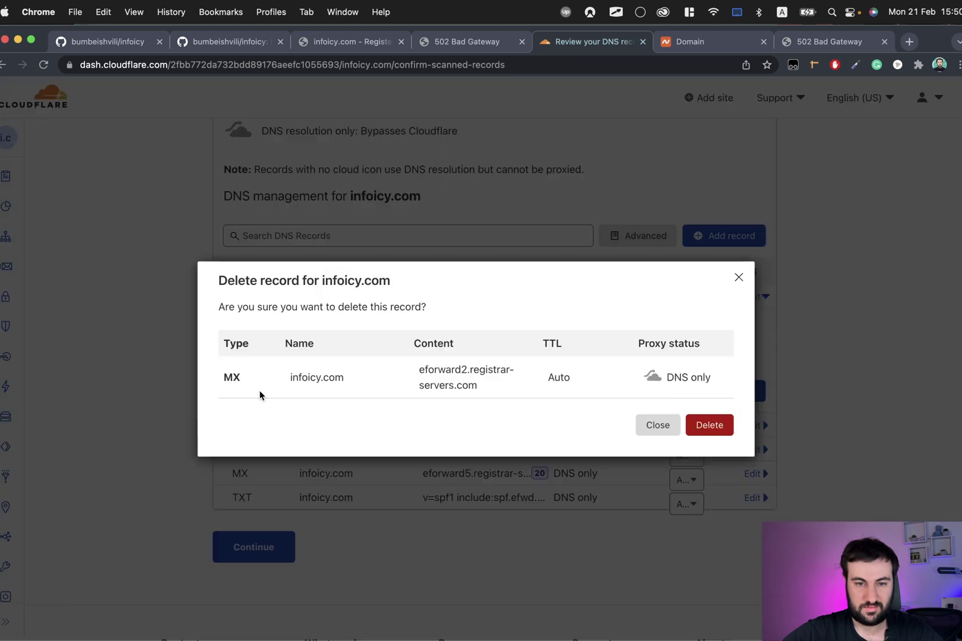
pyautogui.click(711, 423)
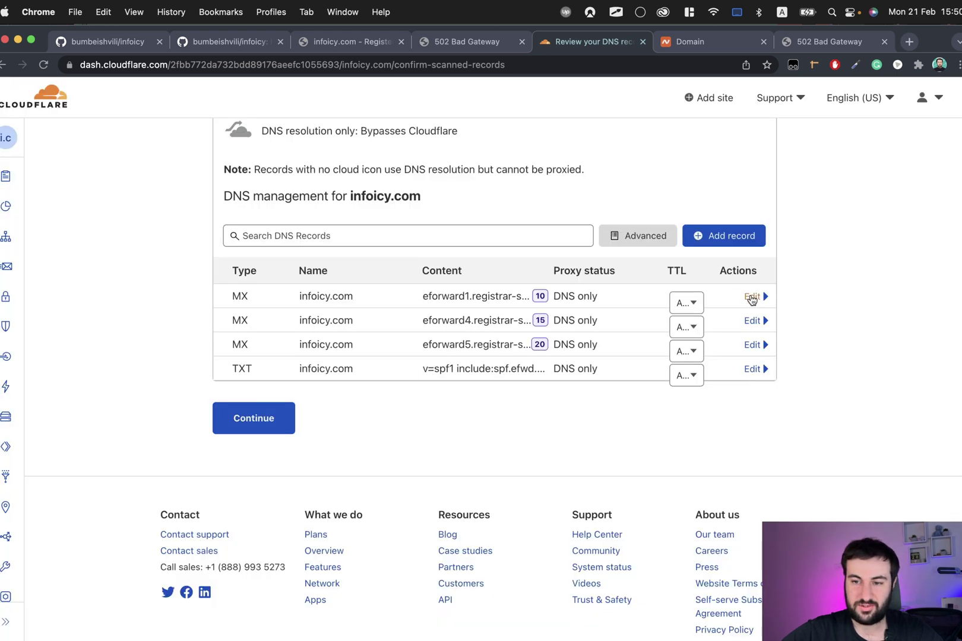
pyautogui.click(753, 296)
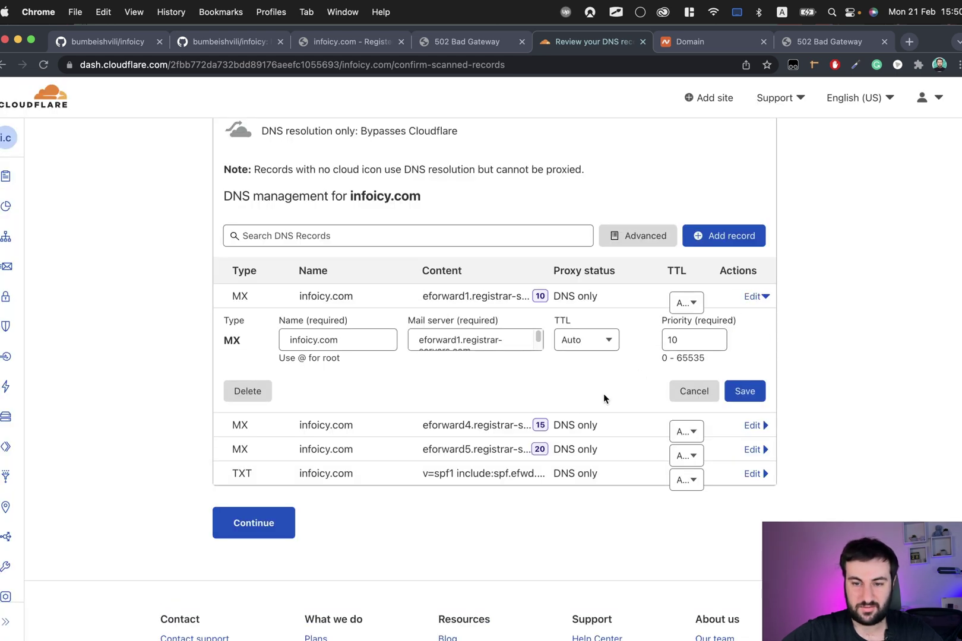
pyautogui.click(257, 390)
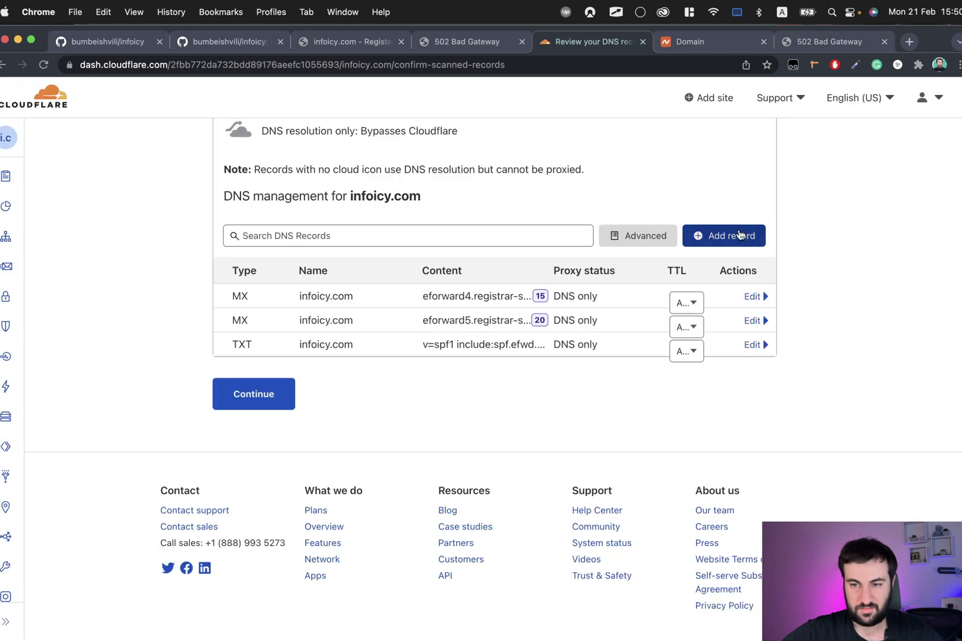
pyautogui.click(742, 236)
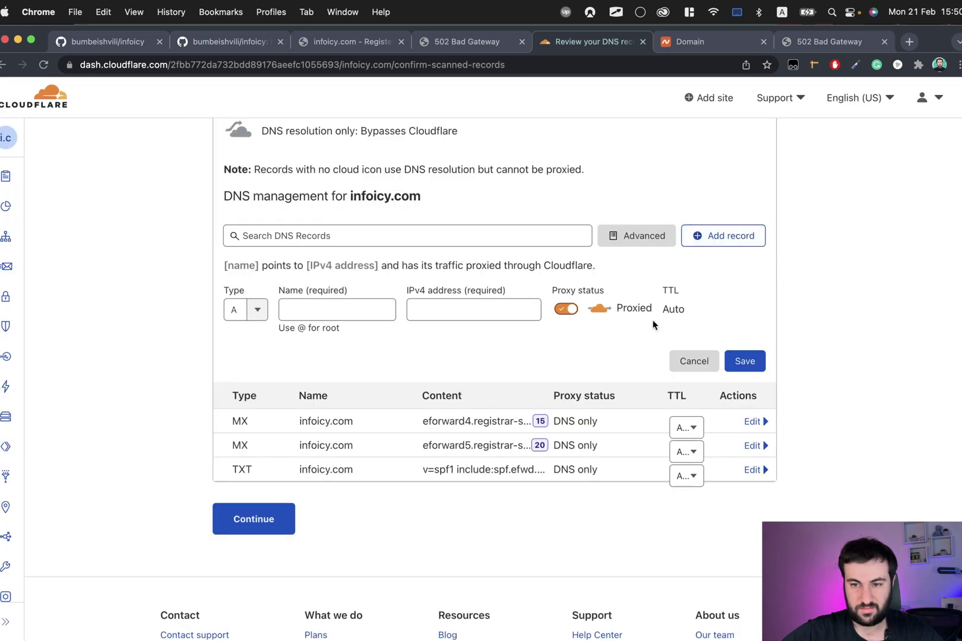
pyautogui.click(710, 362)
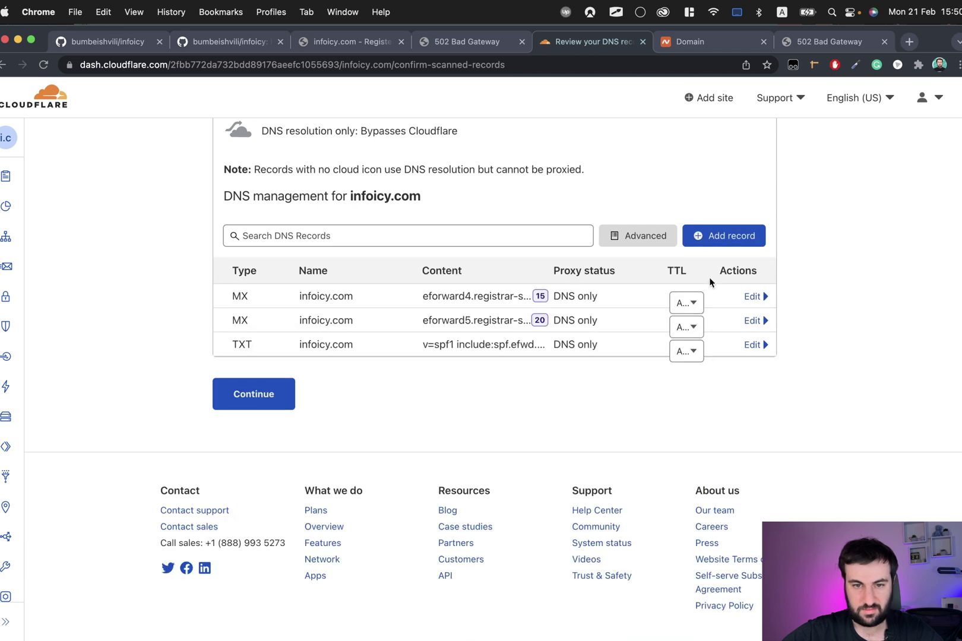
# Delete the eforward4 and eforward5 MX records and the SPF TXT record, then continue with none left.
pyautogui.click(752, 296)
pyautogui.click(253, 390)
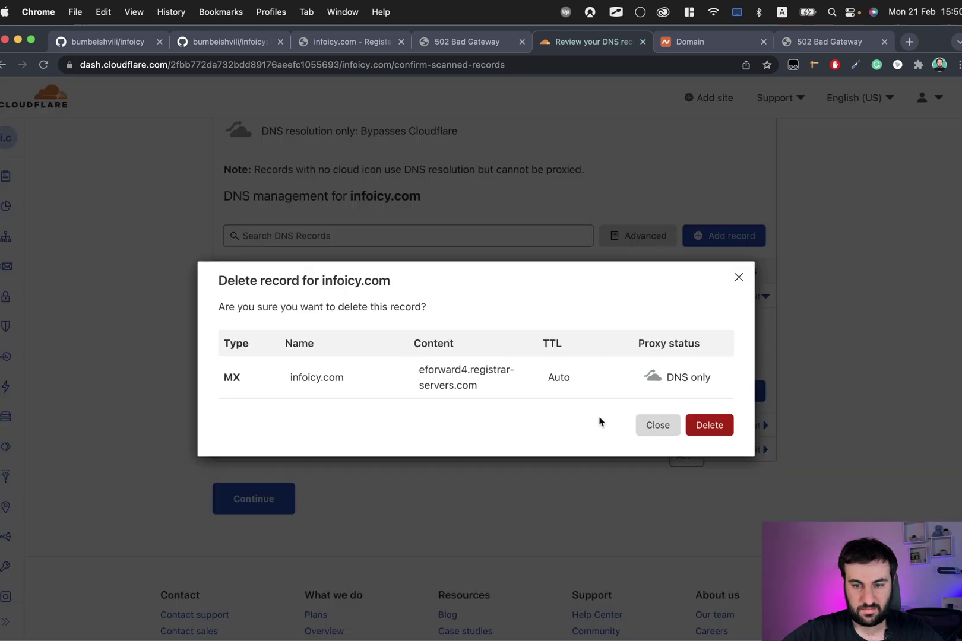
pyautogui.click(718, 427)
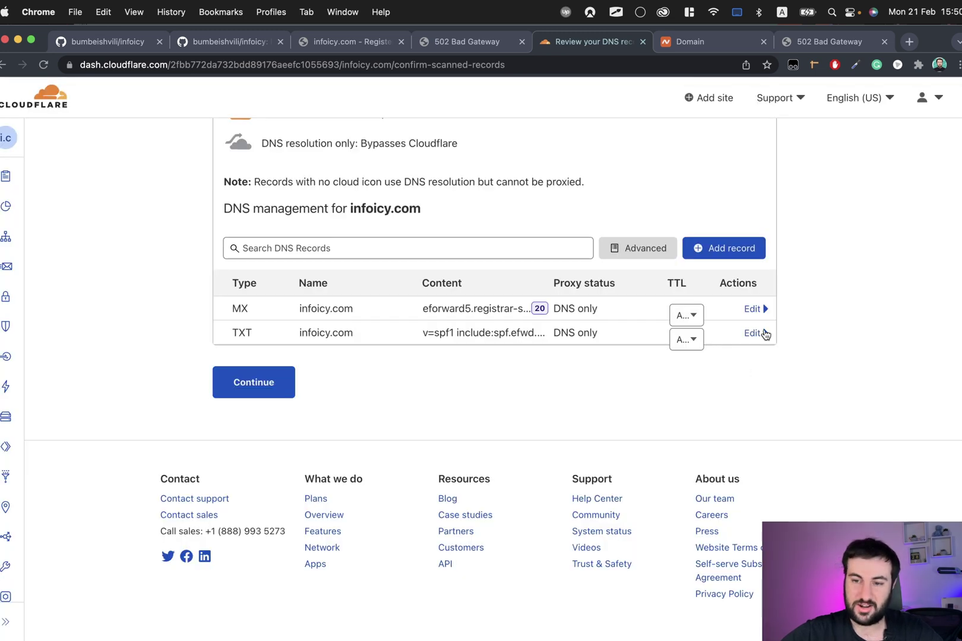
pyautogui.click(755, 316)
pyautogui.click(247, 408)
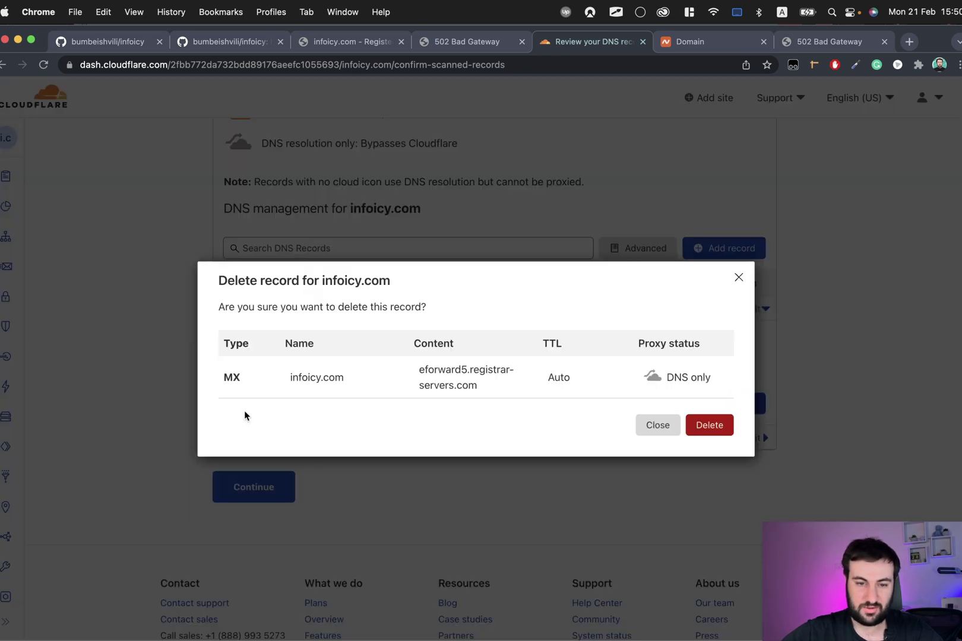
pyautogui.click(714, 426)
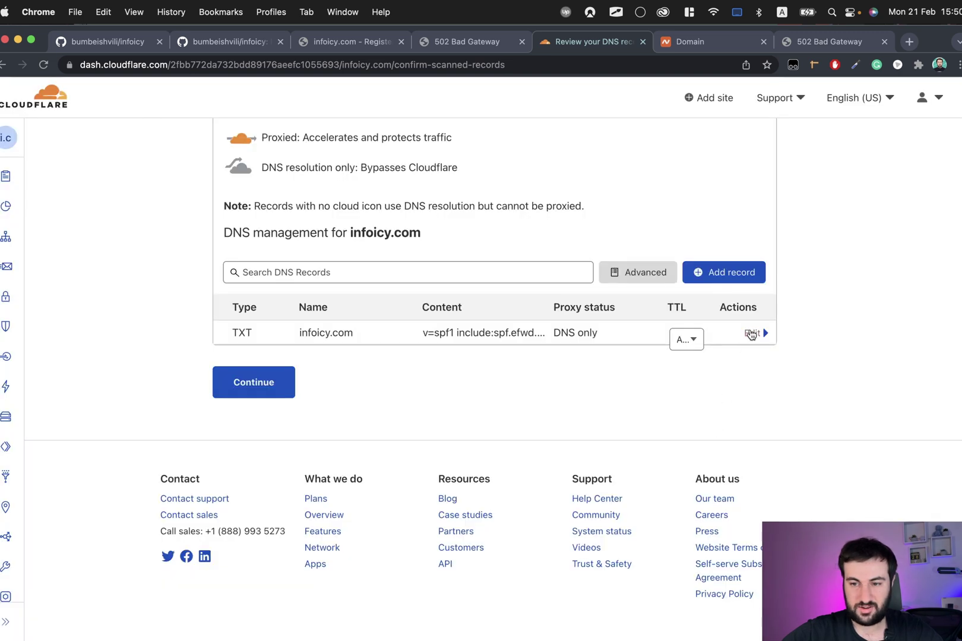
pyautogui.click(753, 333)
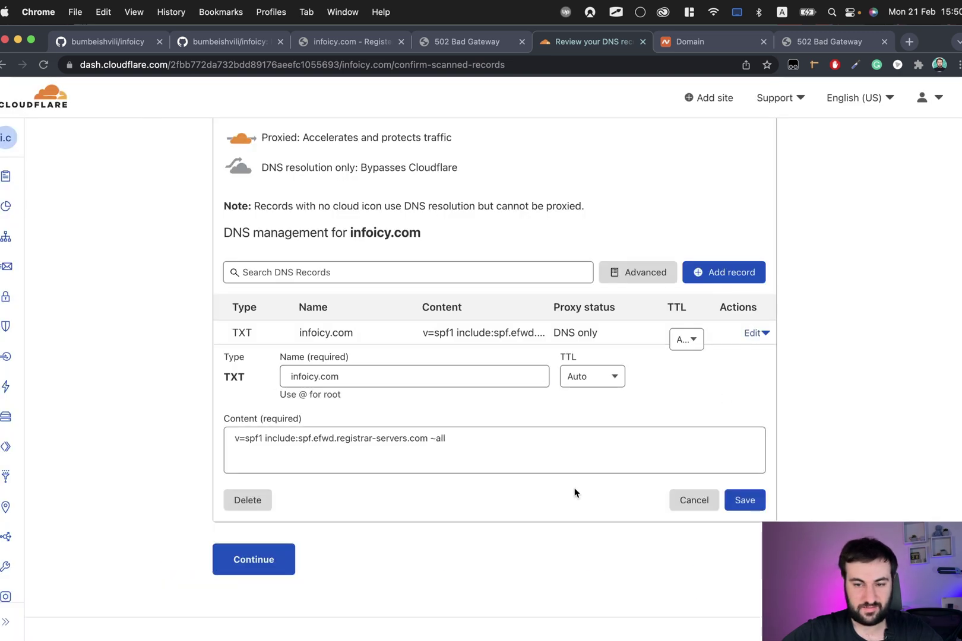
pyautogui.click(251, 502)
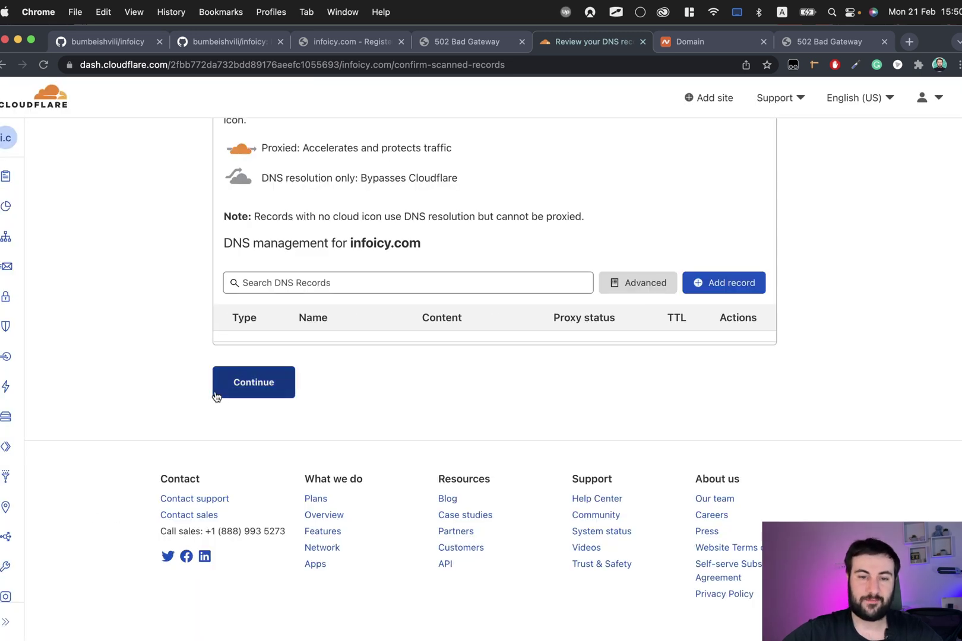
pyautogui.click(267, 384)
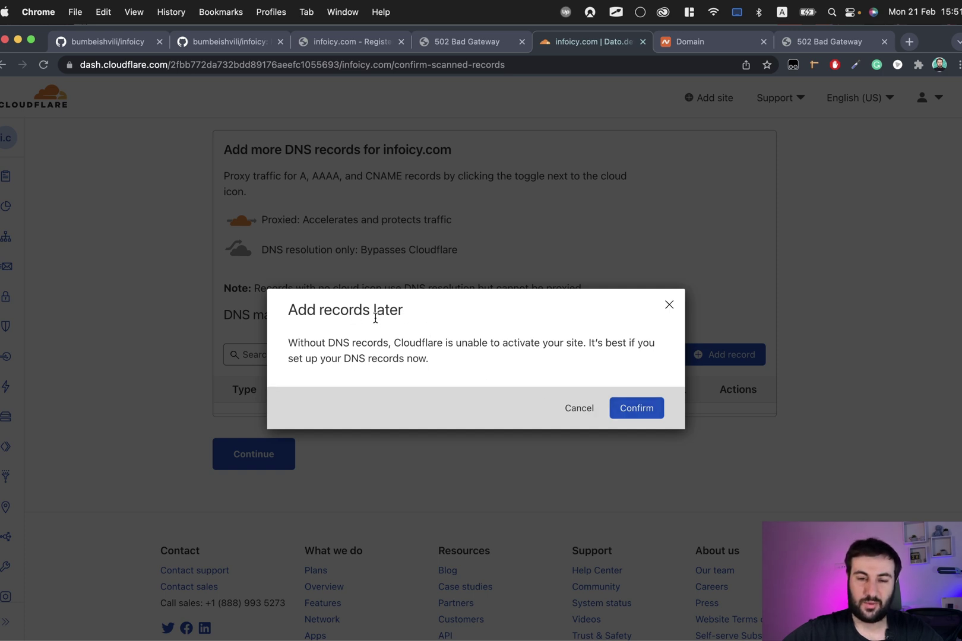
# Agree to add records later and compare the nameserver change instructions with Namecheap's settings.
pyautogui.click(645, 413)
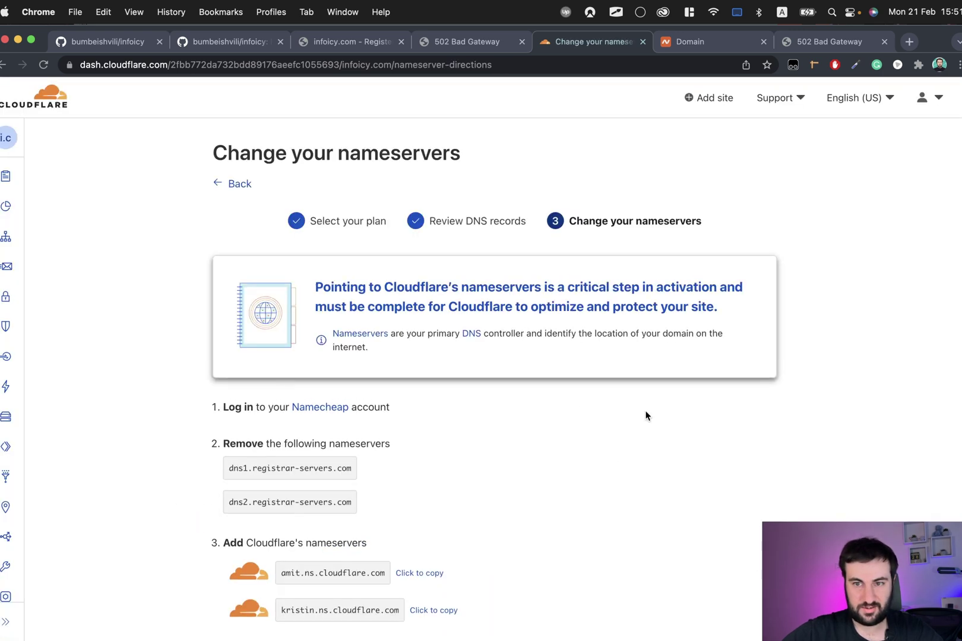
pyautogui.scroll(-3, 444, 359)
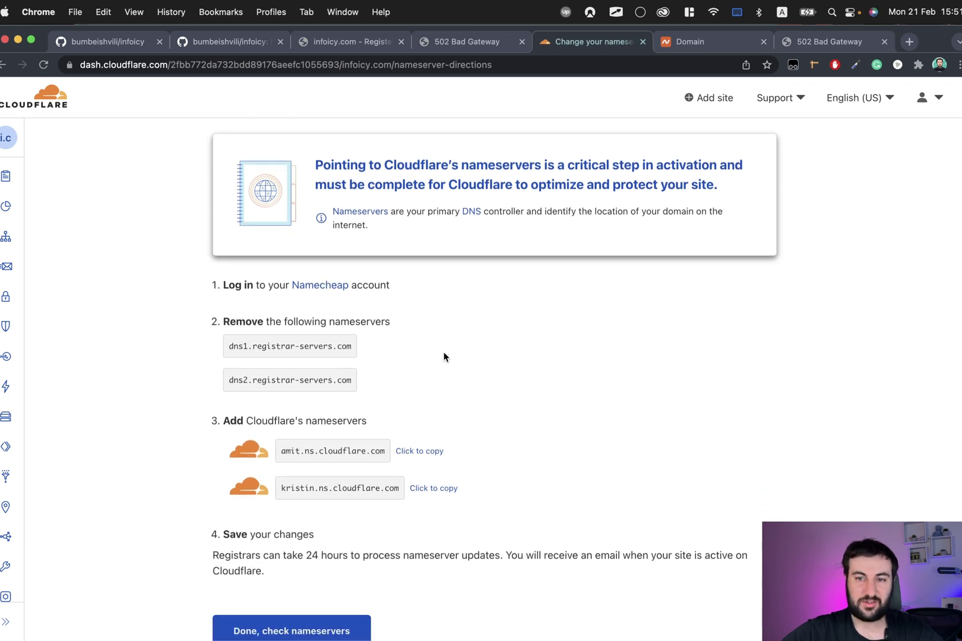
pyautogui.scroll(2, 463, 327)
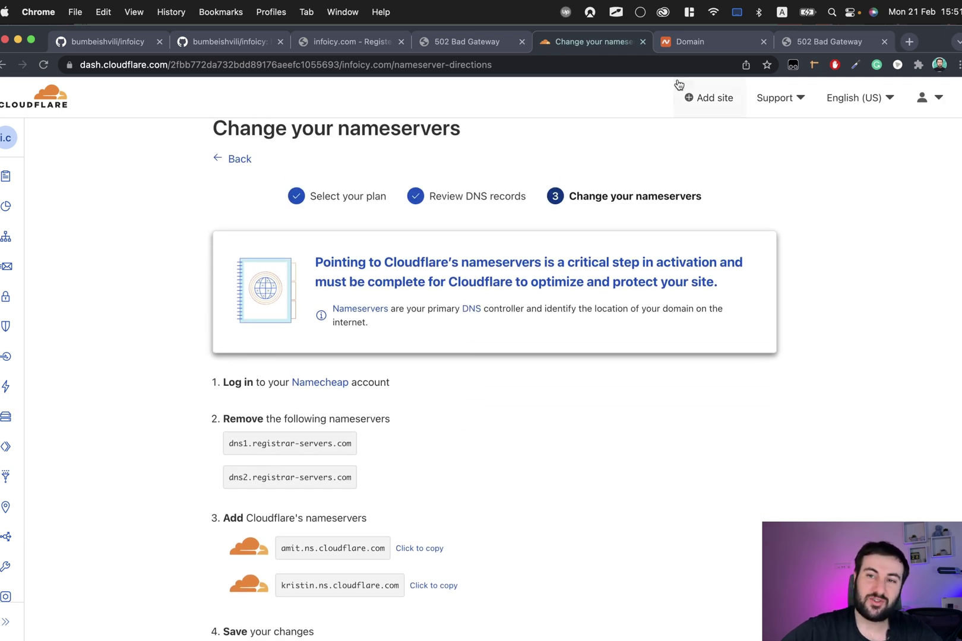
pyautogui.click(696, 44)
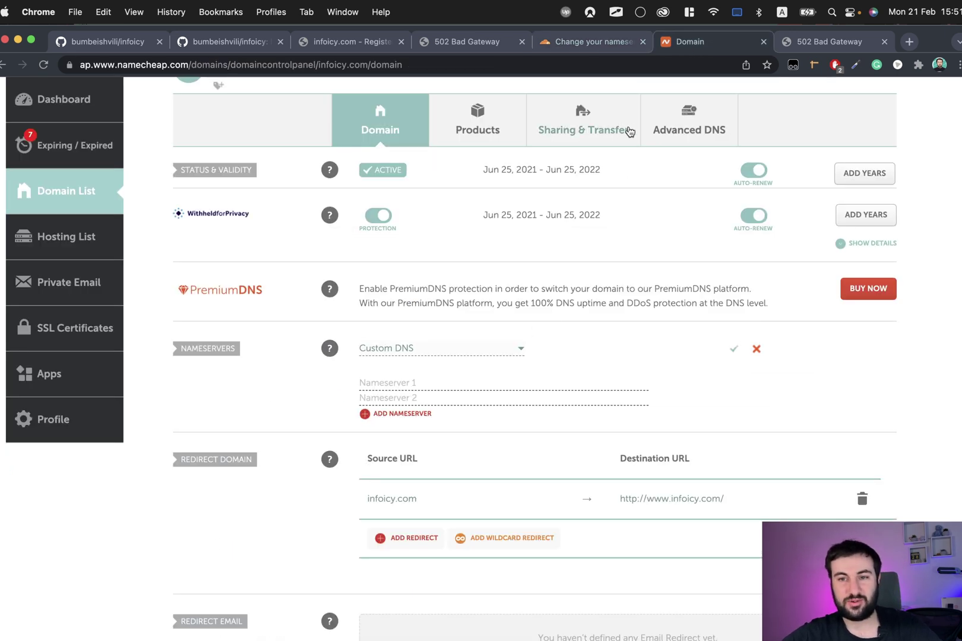
pyautogui.click(584, 43)
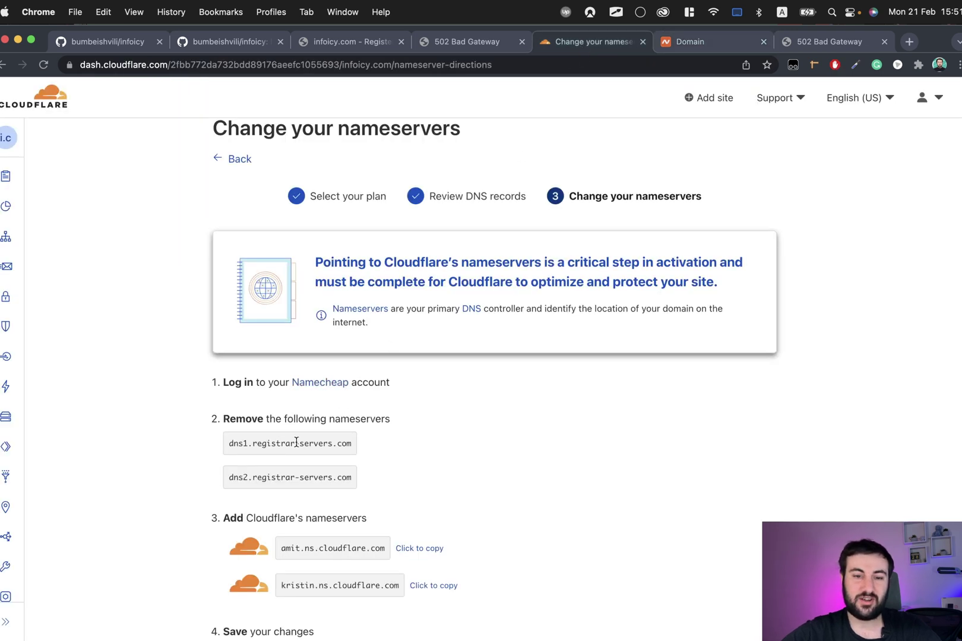
pyautogui.scroll(-2, 336, 522)
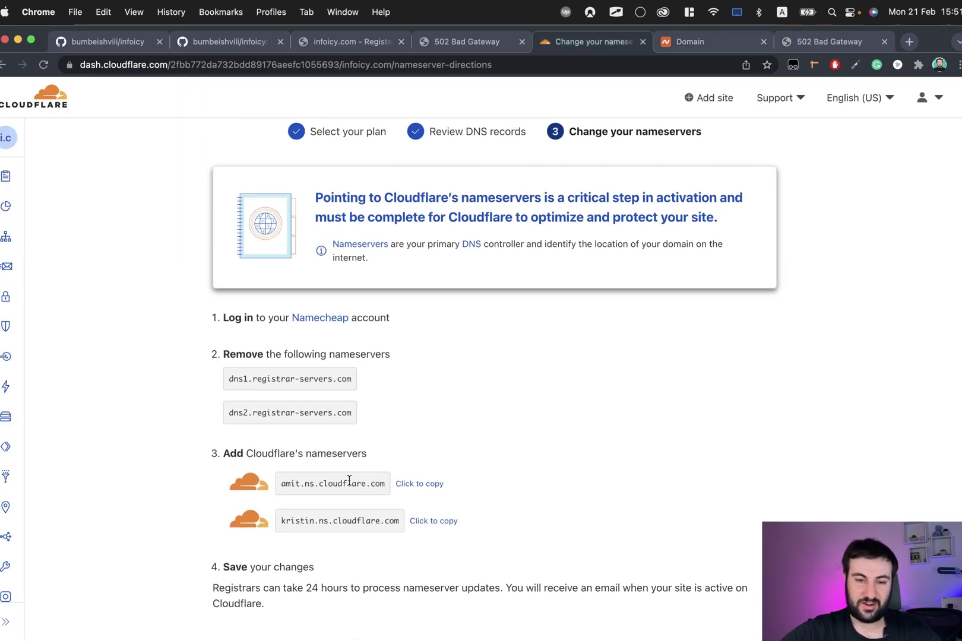
# Paste amit.ns.cloudflare.com into Namecheap's Nameserver 1 field.
pyautogui.click(422, 484)
pyautogui.click(729, 42)
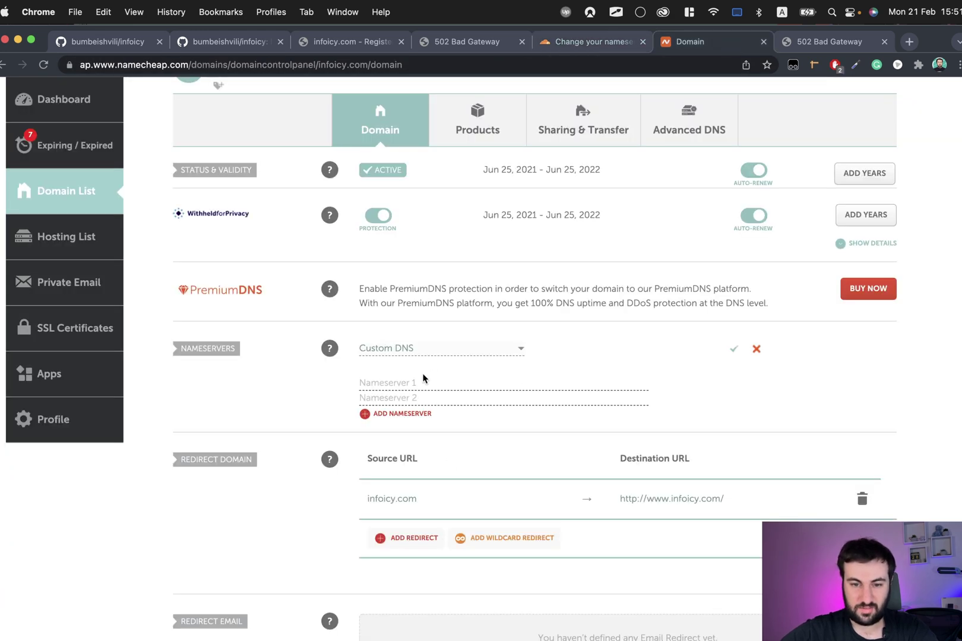
pyautogui.click(404, 381)
pyautogui.press('cmd+v')
# Paste kristin.ns.cloudflare.com into Nameserver 2 and save the custom nameservers.
pyautogui.click(605, 43)
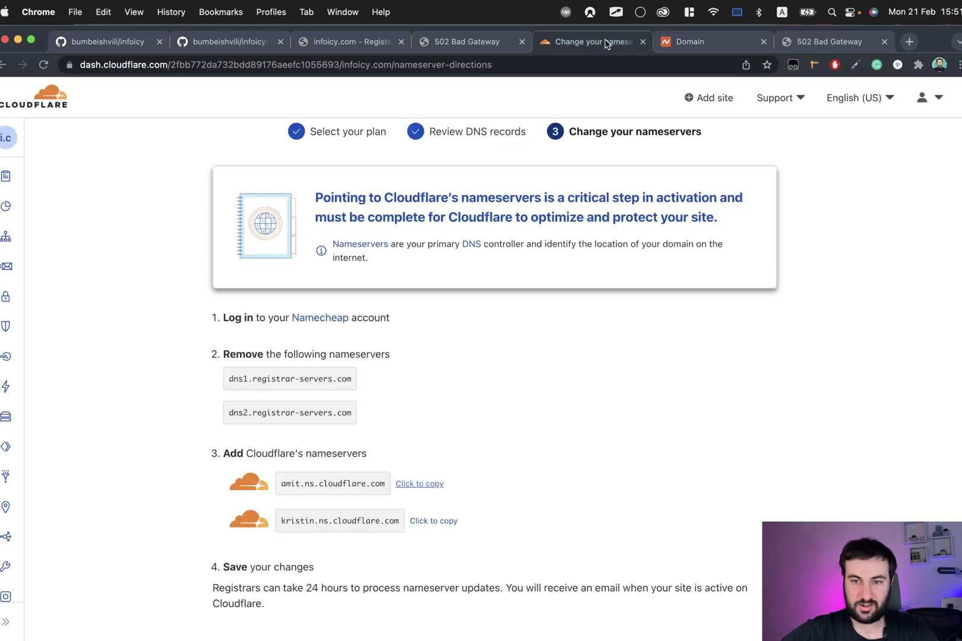
pyautogui.click(446, 522)
pyautogui.click(723, 43)
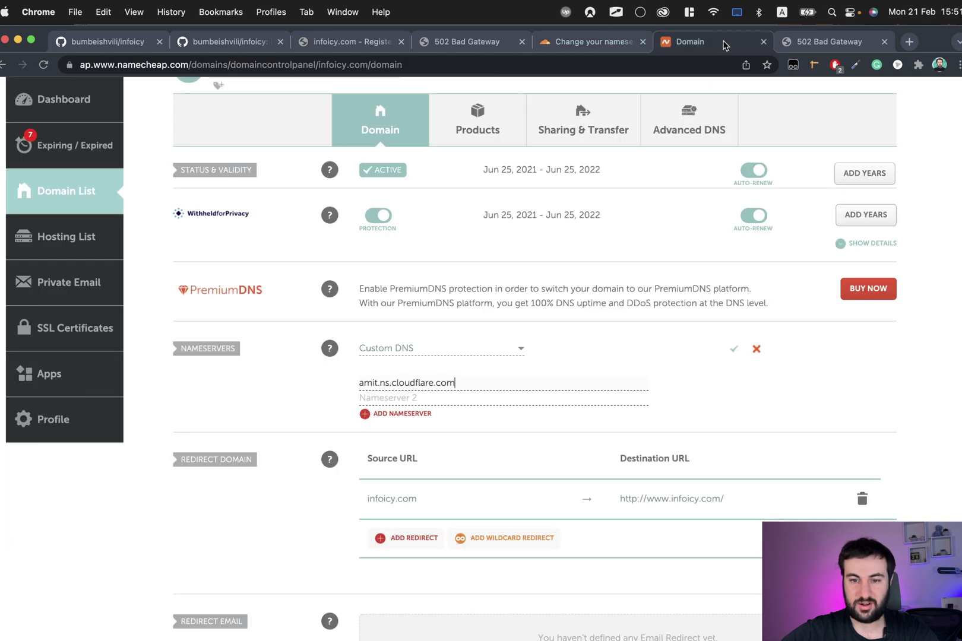
pyautogui.click(396, 396)
pyautogui.press('cmd+v')
pyautogui.scroll(-5, 542, 451)
pyautogui.scroll(4, 542, 452)
pyautogui.scroll(1, 542, 452)
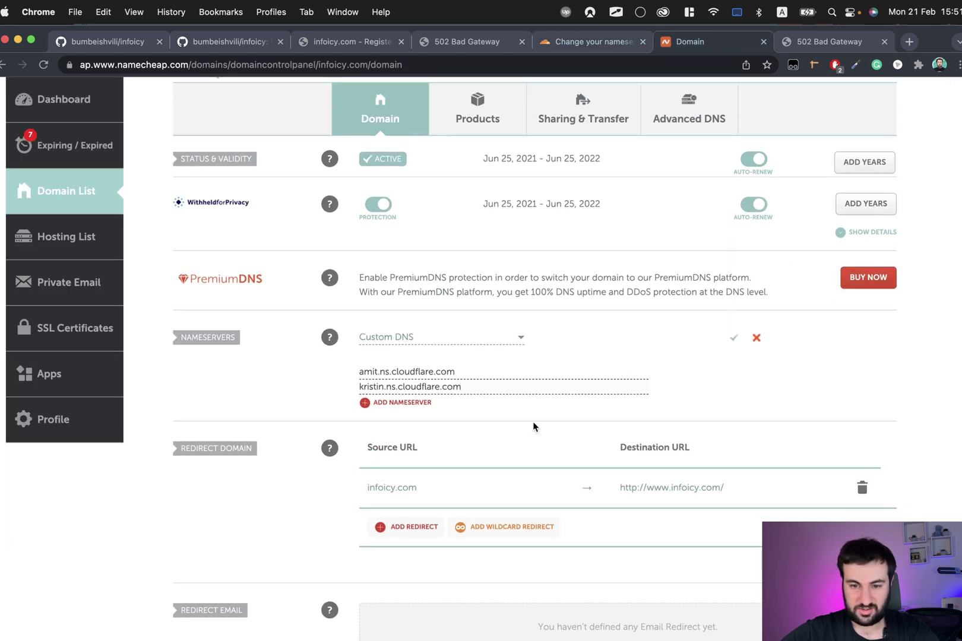
pyautogui.click(734, 338)
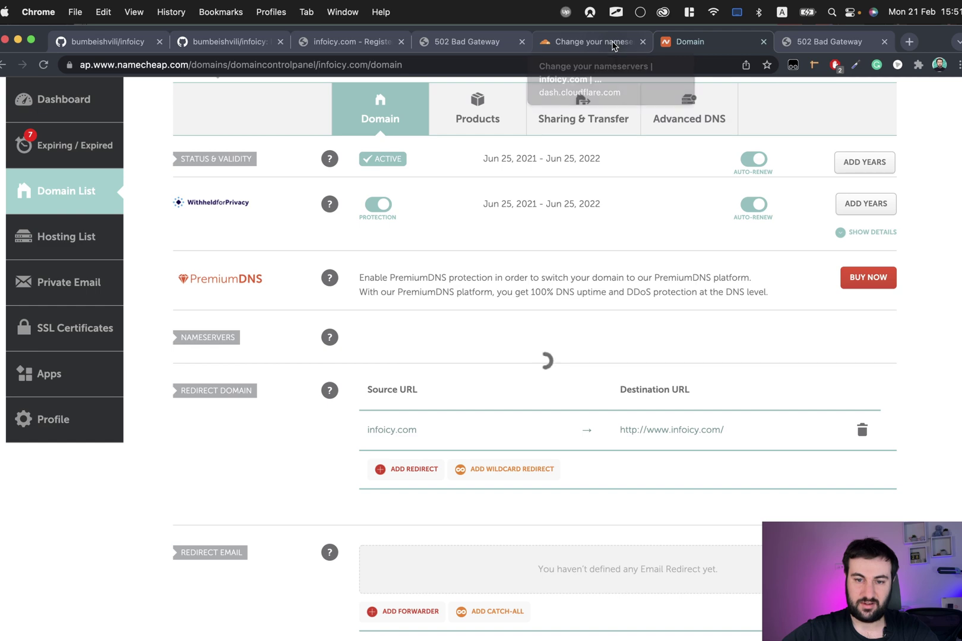
# Report the nameservers as changed, then apply the Always Use HTTPS and Auto Minify recommendations.
pyautogui.click(594, 42)
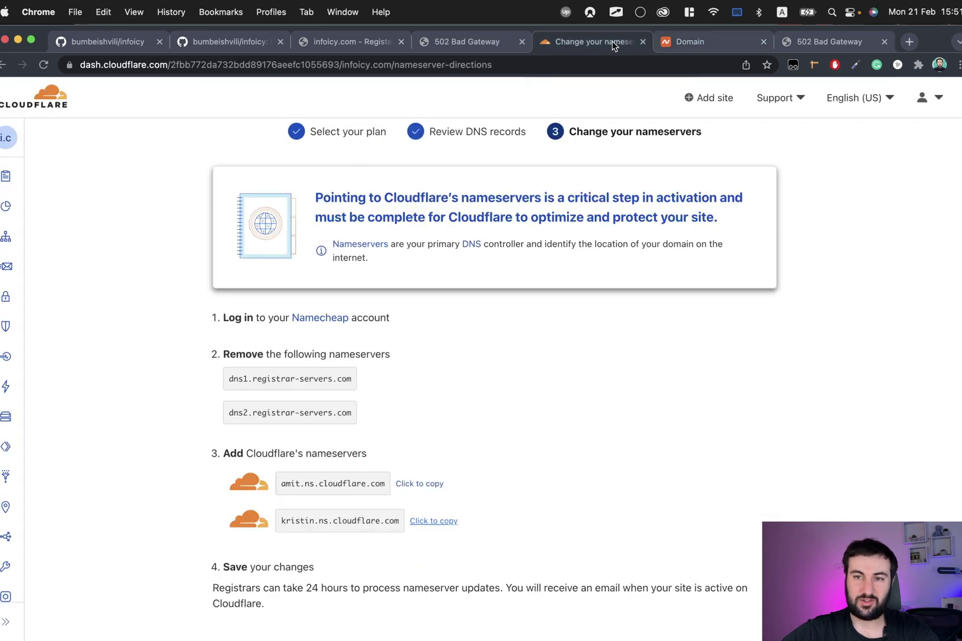
pyautogui.scroll(-5, 422, 522)
pyautogui.click(272, 407)
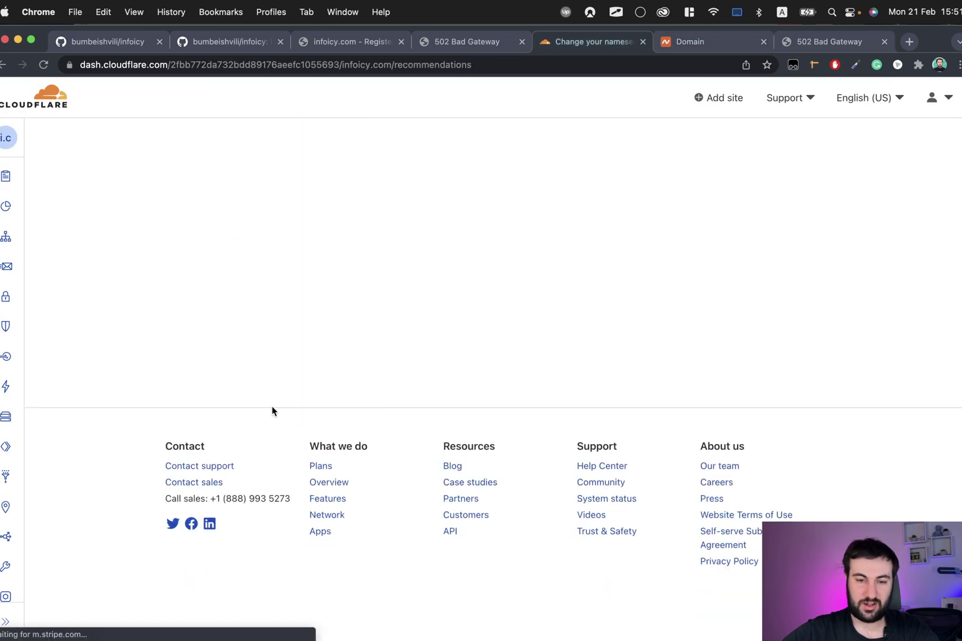
pyautogui.click(459, 304)
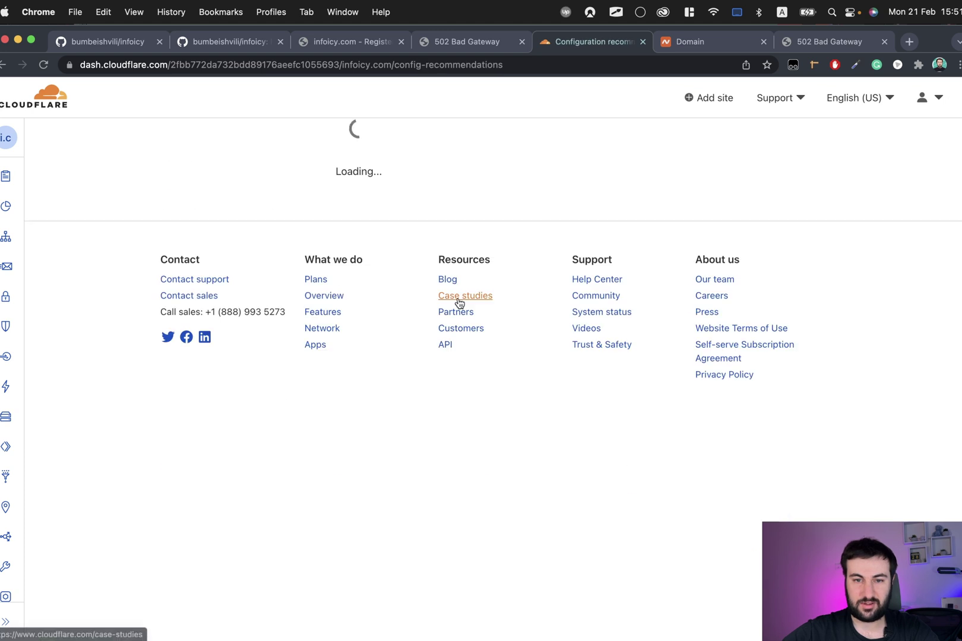
pyautogui.click(718, 312)
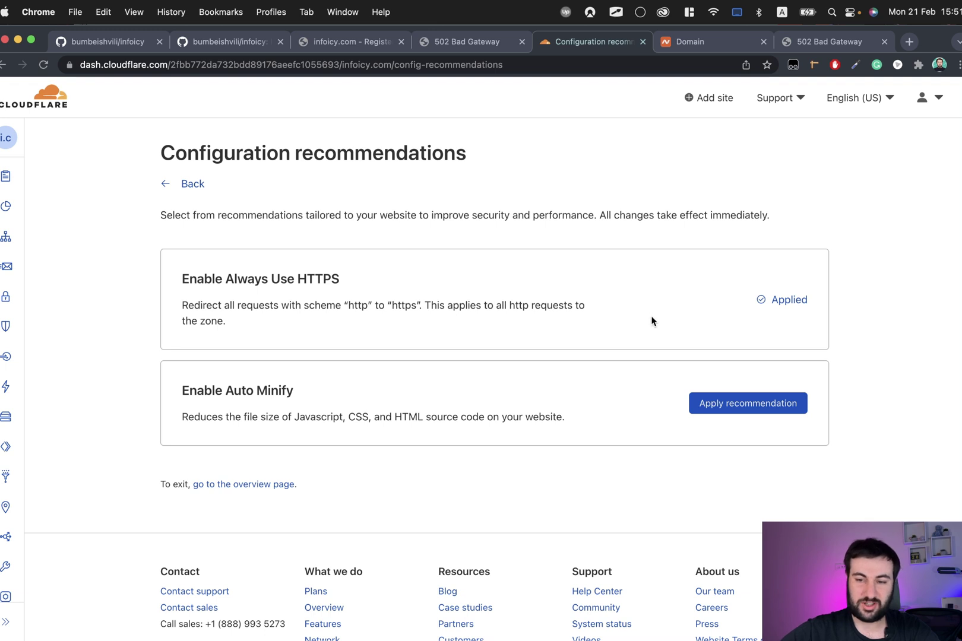
pyautogui.click(770, 406)
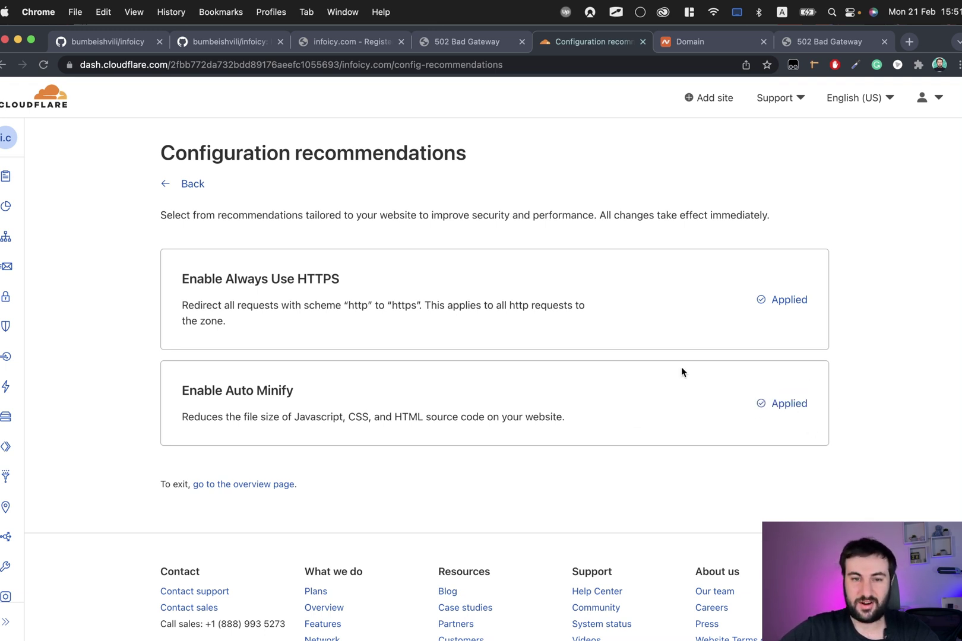
pyautogui.click(189, 185)
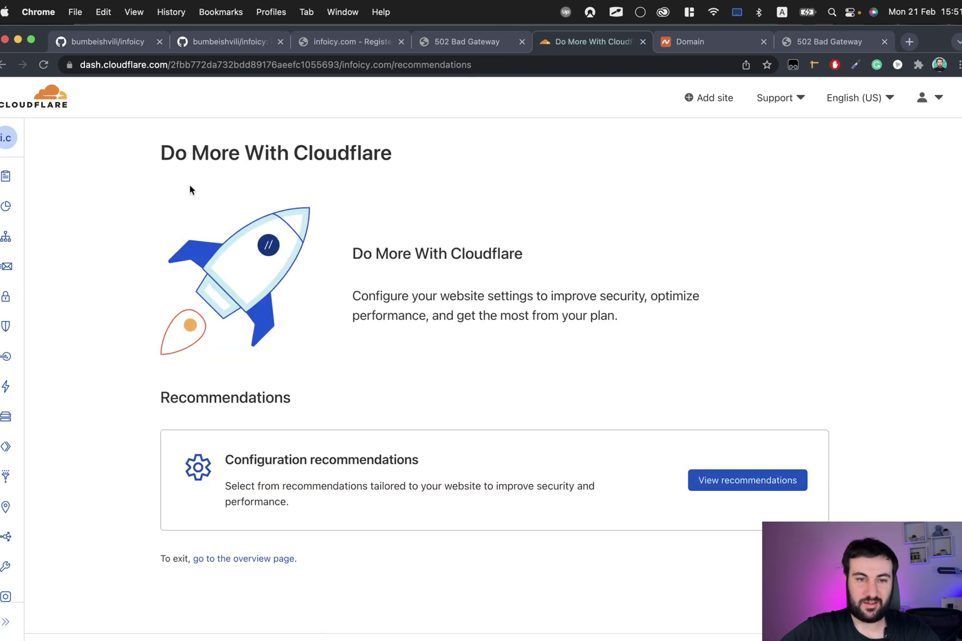
pyautogui.moveTo(6, 160)
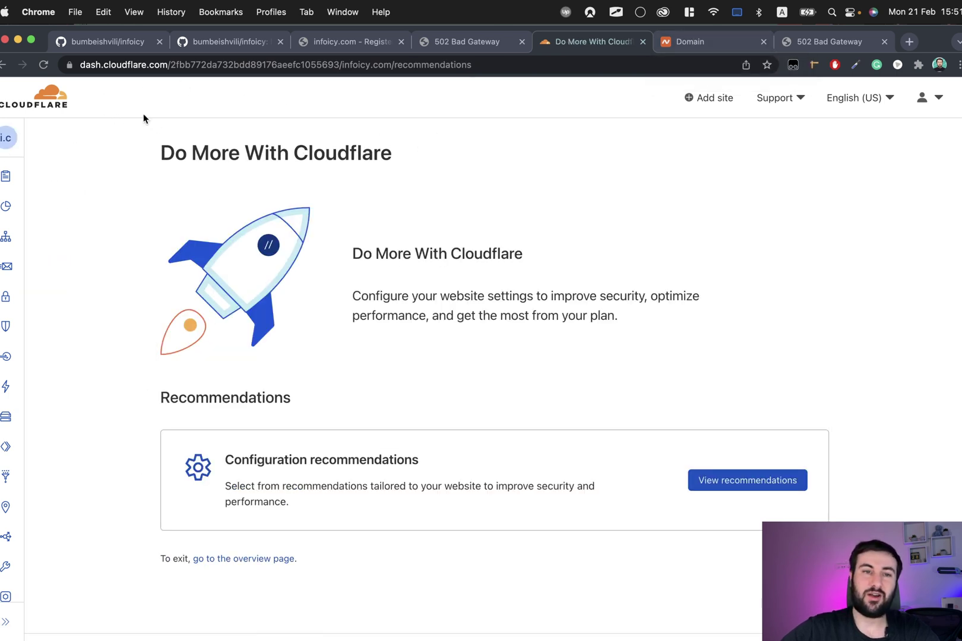
pyautogui.click(728, 44)
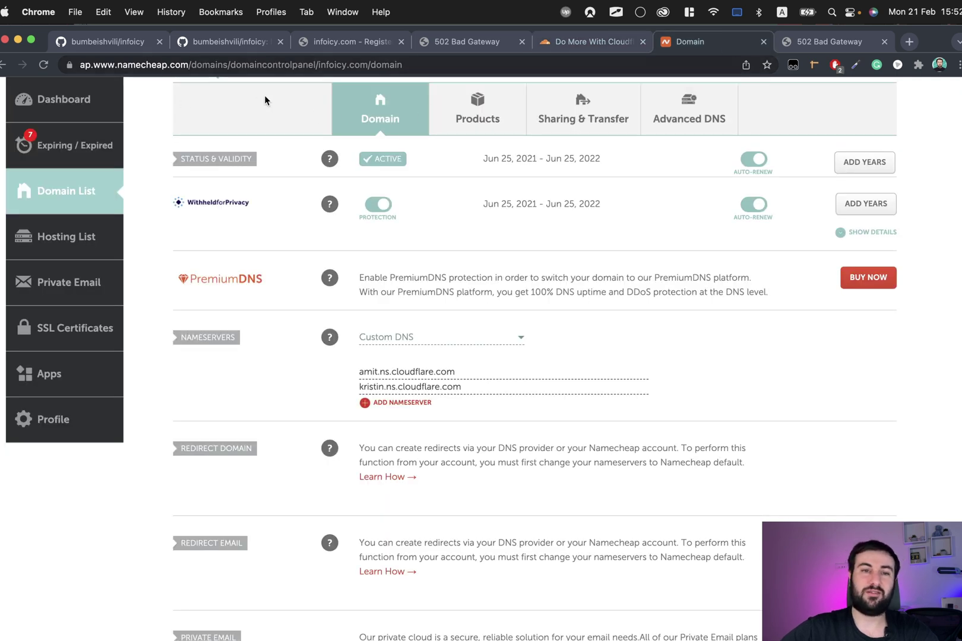
pyautogui.click(599, 43)
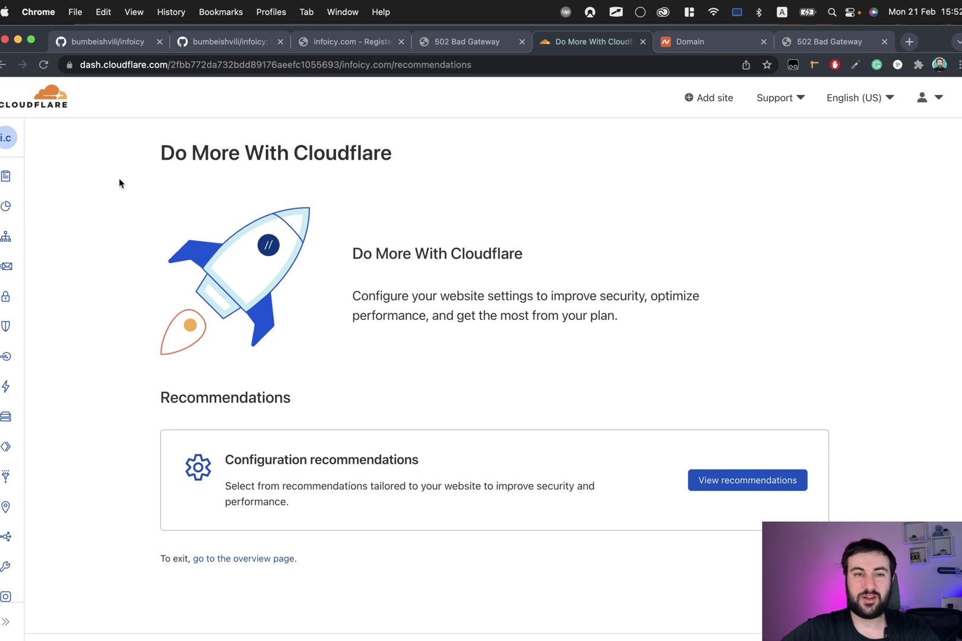
pyautogui.click(176, 65)
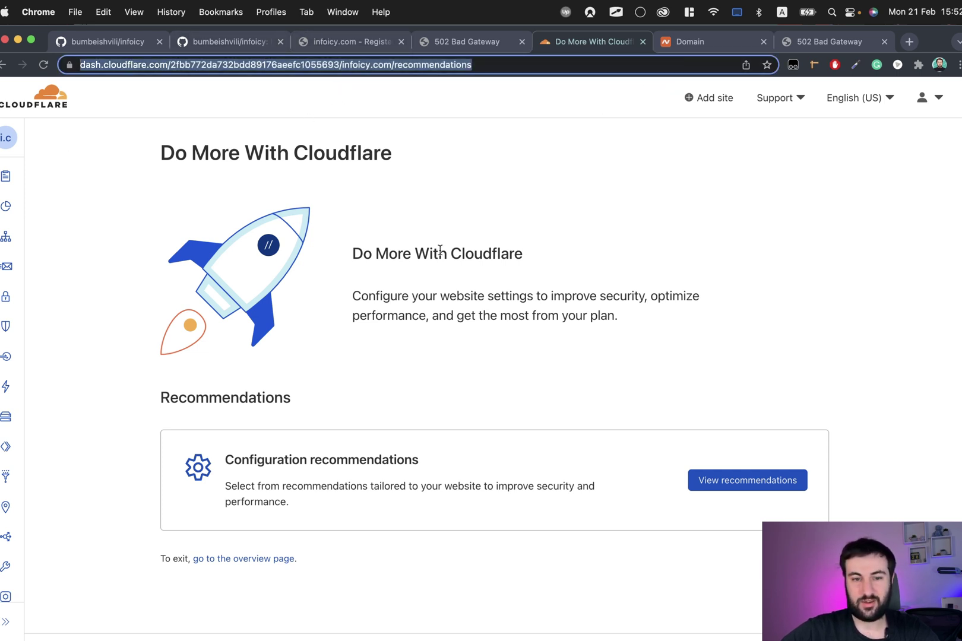
pyautogui.moveTo(36, 211)
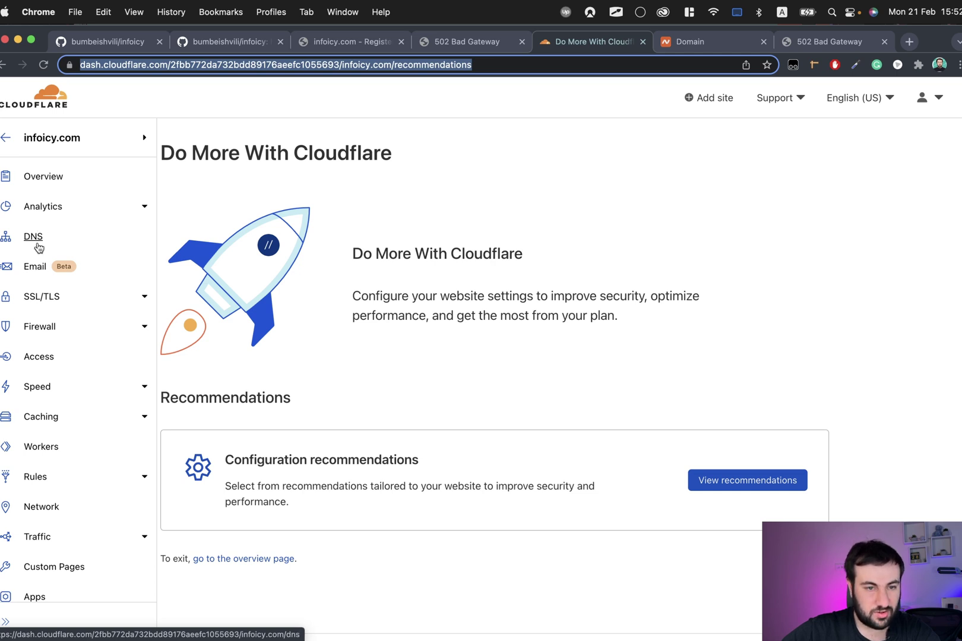
# Open DNS for infoicy.com and reload the infoicy.com tab to confirm it is still parked.
pyautogui.click(37, 245)
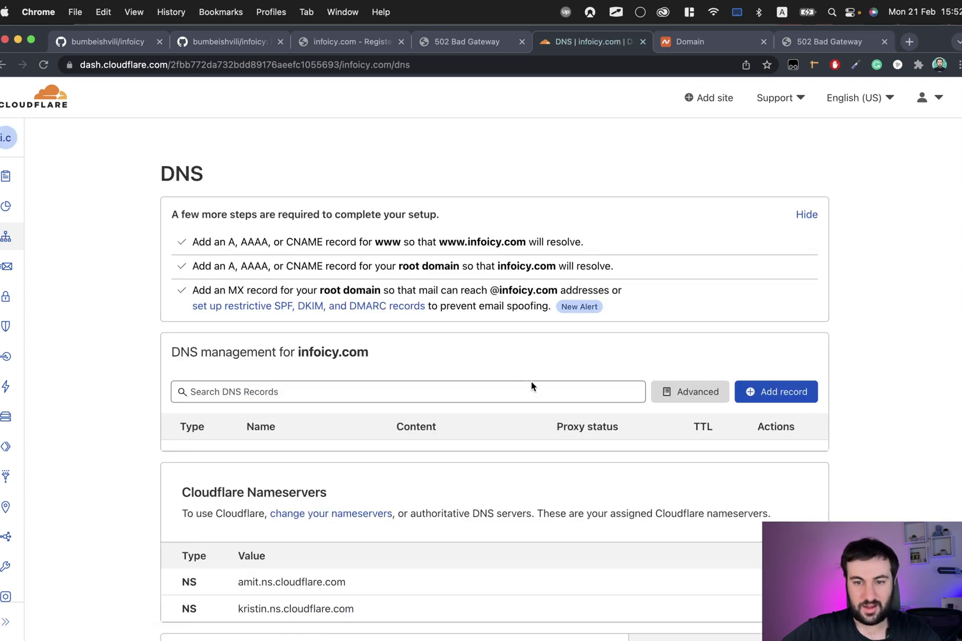
pyautogui.scroll(-3, 502, 404)
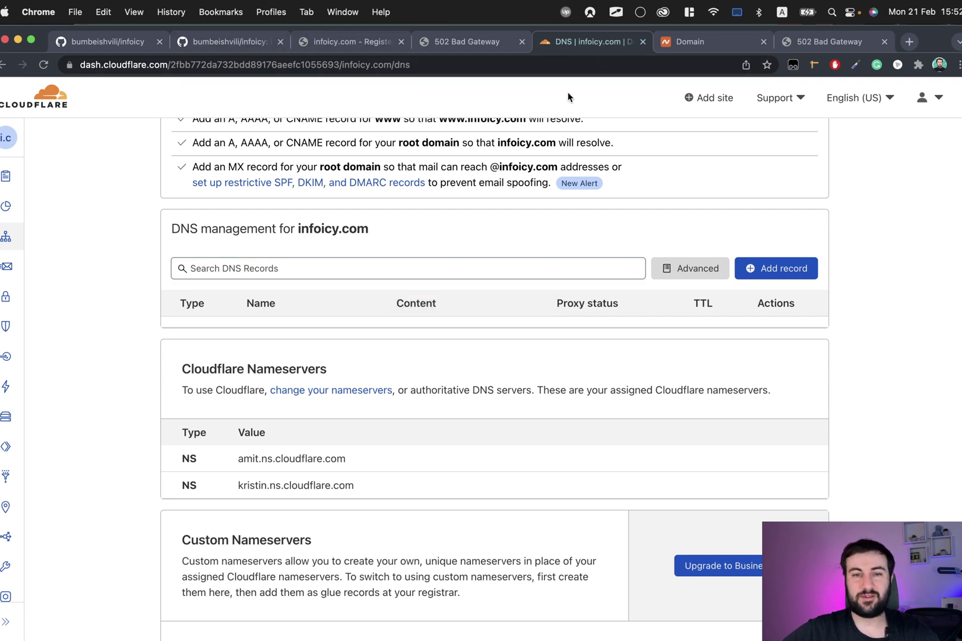
pyautogui.click(345, 45)
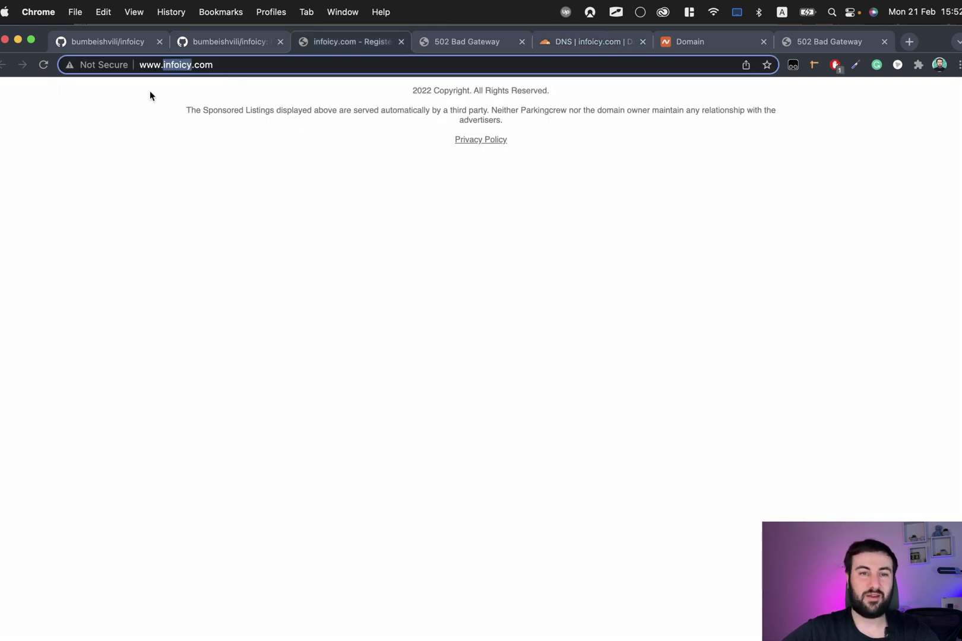
pyautogui.press('Return')
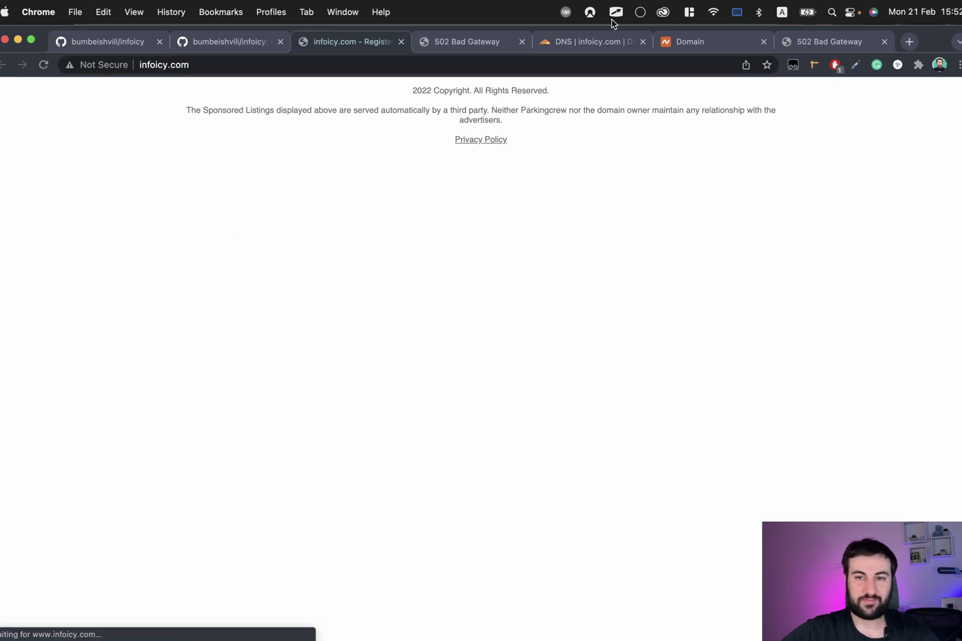
pyautogui.click(617, 45)
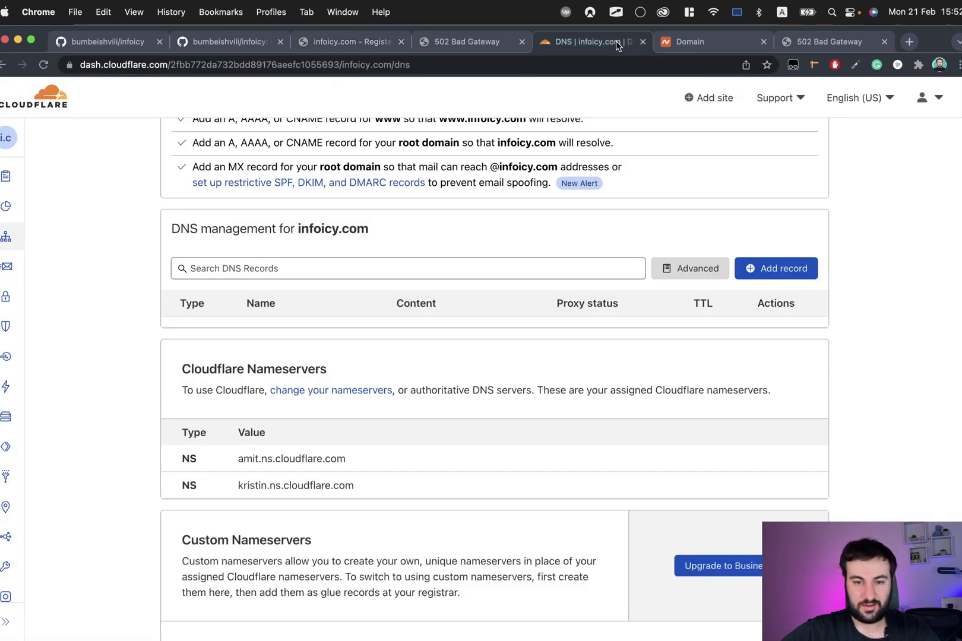
# Toggle full screen and review the empty DNS table and assigned Cloudflare nameservers.
pyautogui.scroll(3, 402, 327)
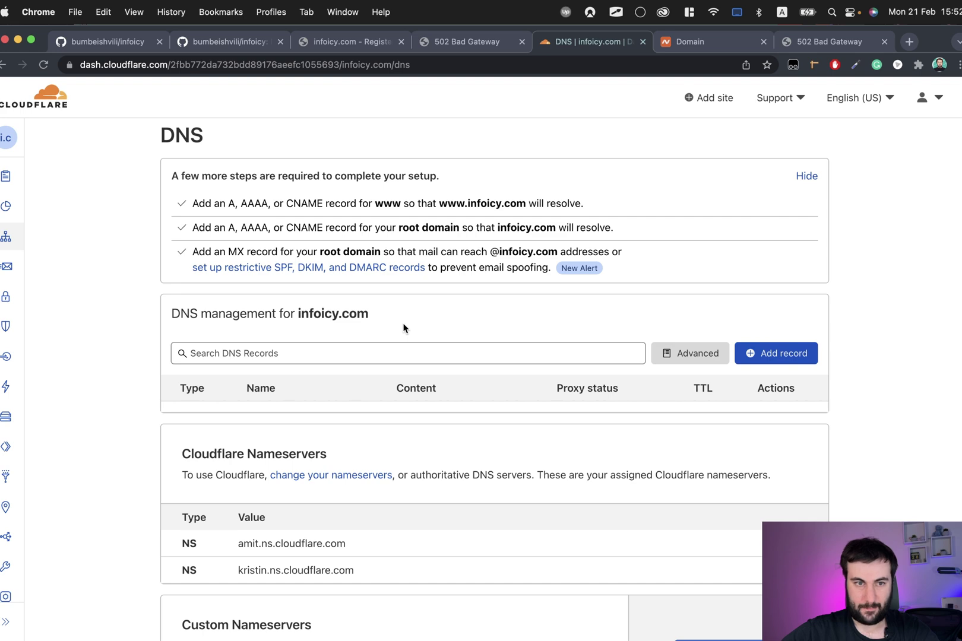
pyautogui.press('F11')
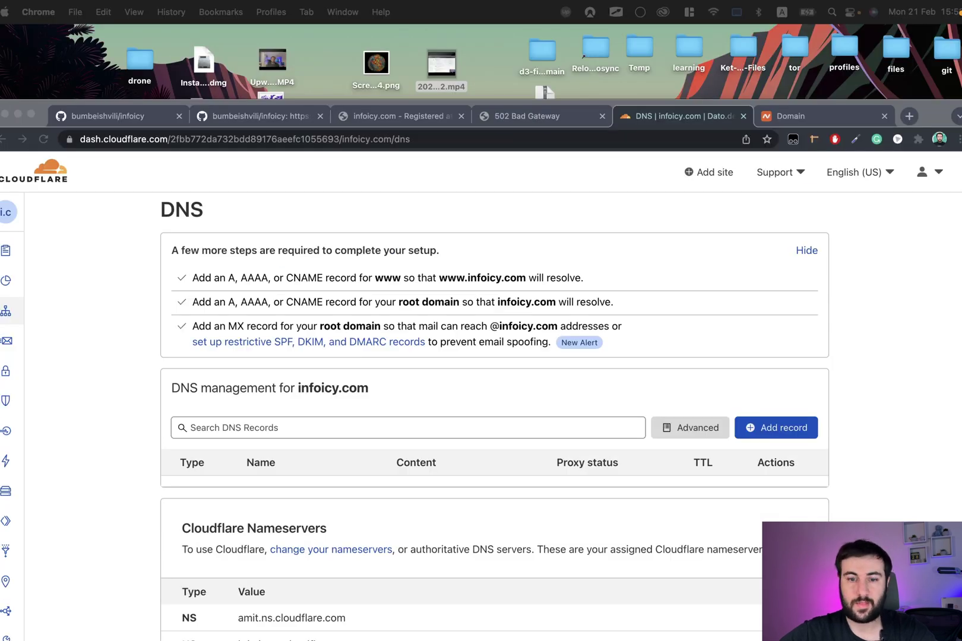
pyautogui.click(692, 335)
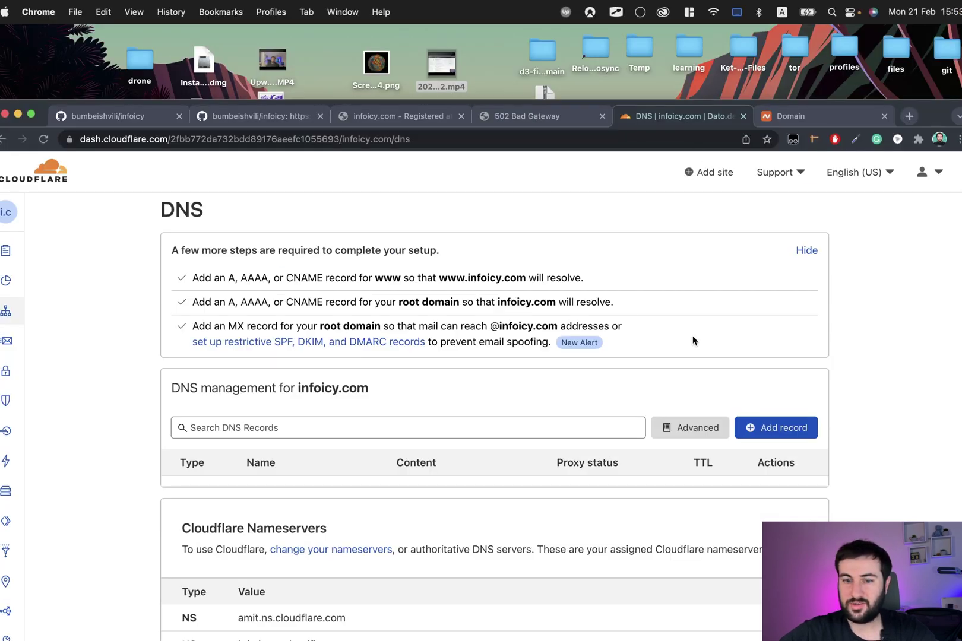
pyautogui.scroll(-5, 692, 335)
pyautogui.scroll(3, 692, 337)
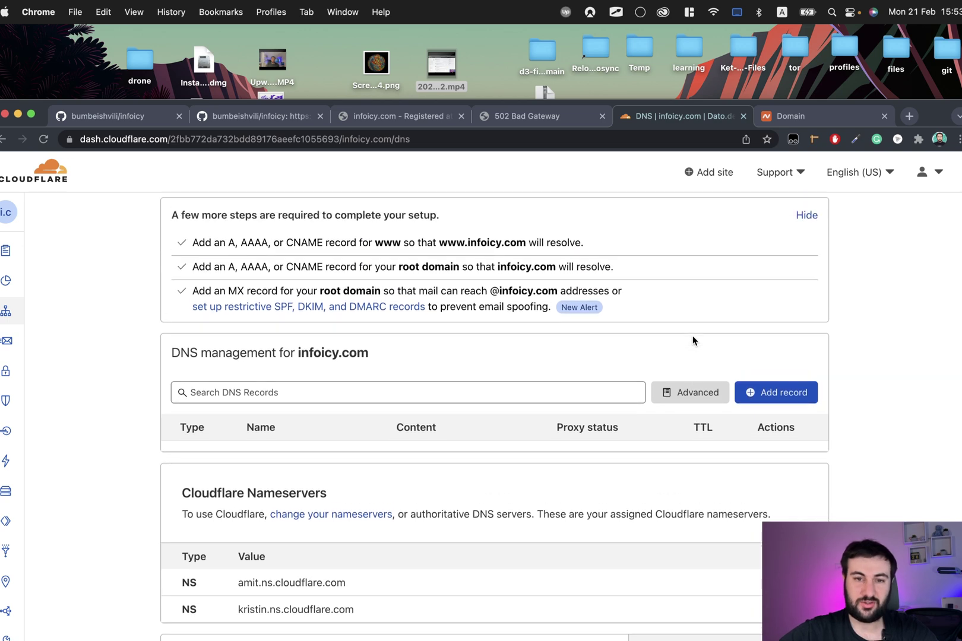
pyautogui.press('F11')
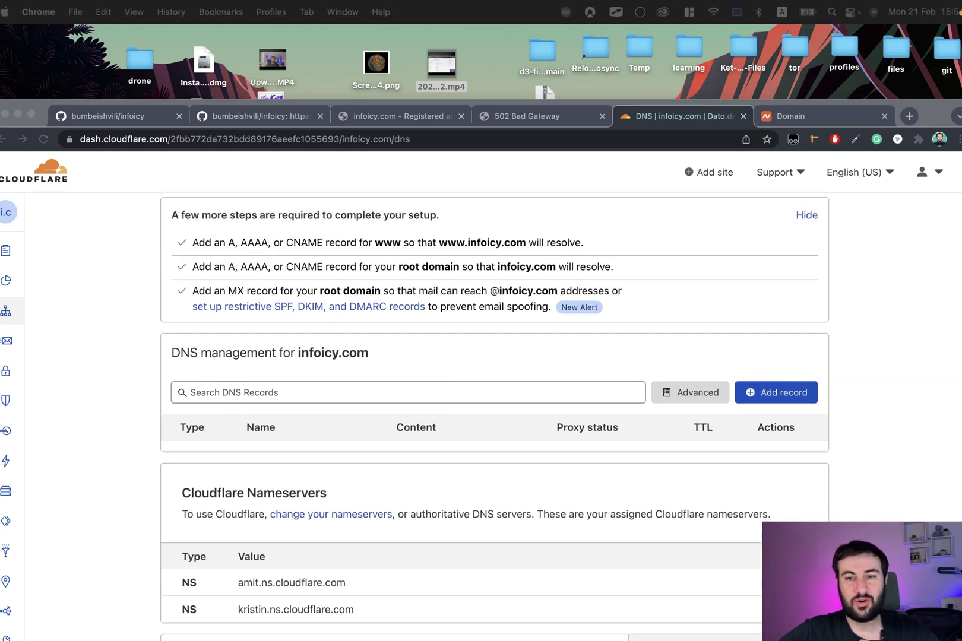
pyautogui.click(466, 304)
pyautogui.scroll(2, 415, 250)
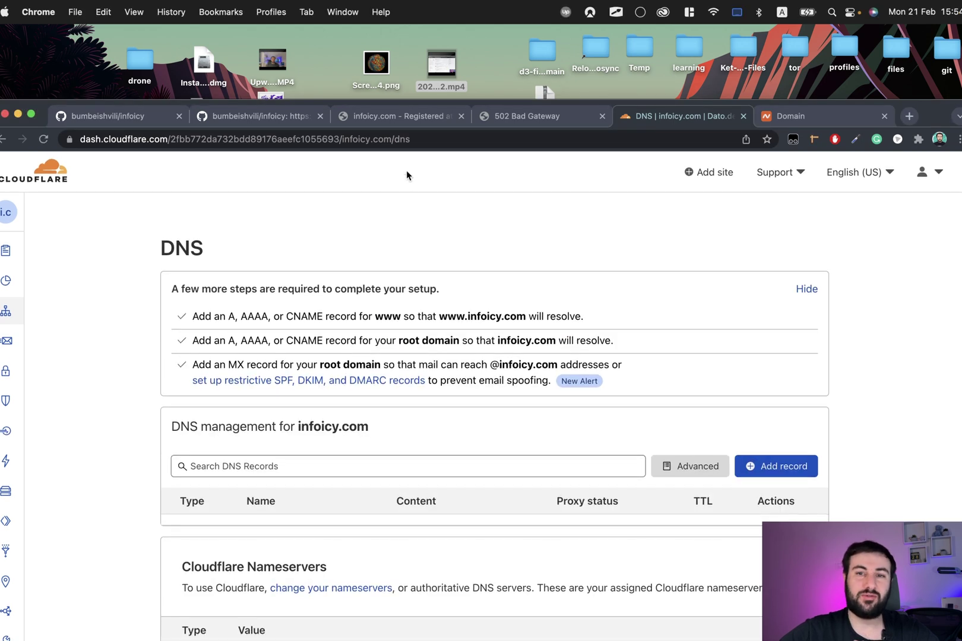
# Start a new type A record named infoicy.com.
pyautogui.scroll(-3, 366, 327)
pyautogui.scroll(-1, 366, 327)
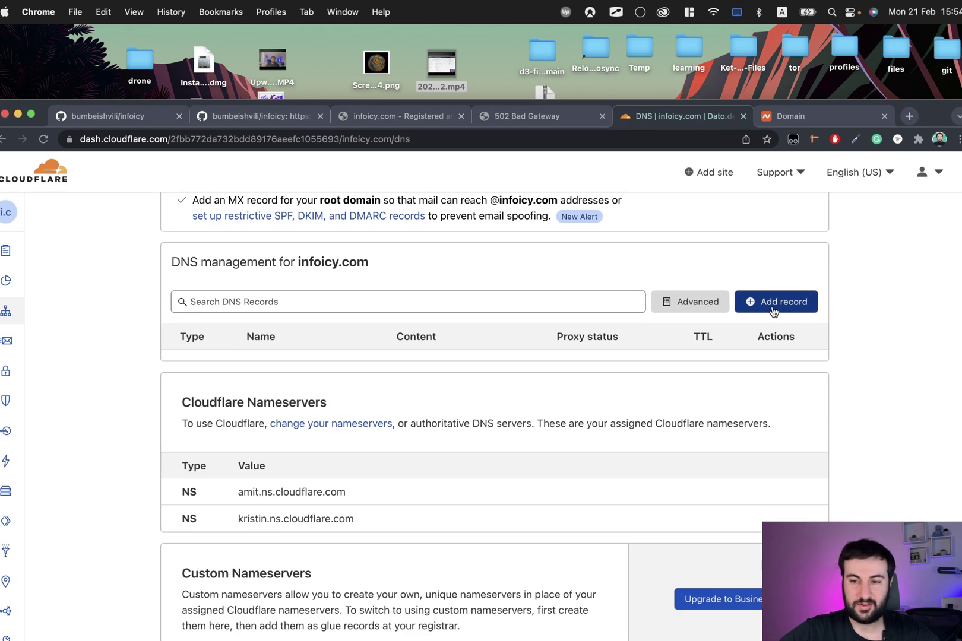
pyautogui.click(773, 310)
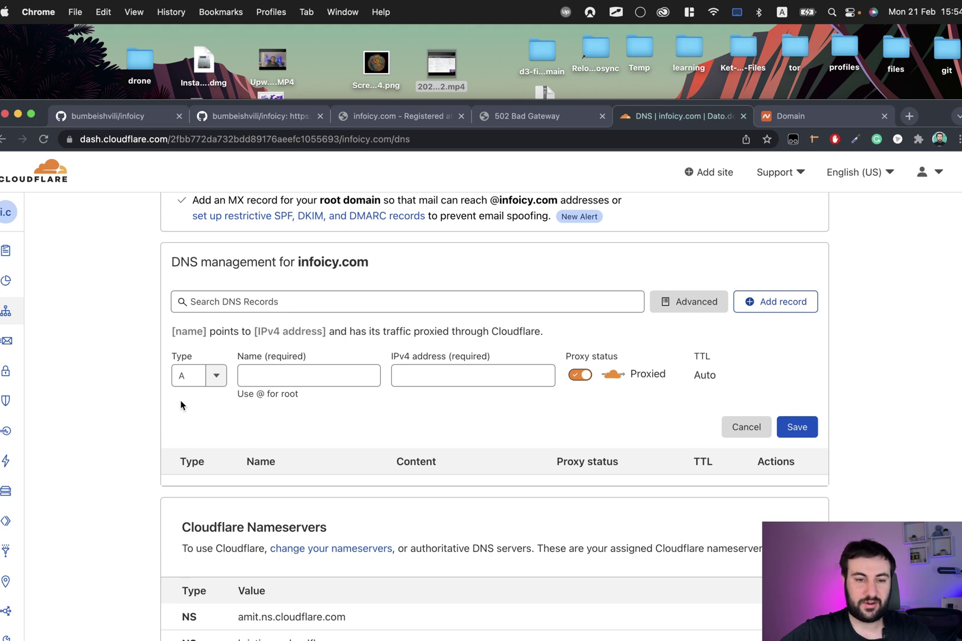
pyautogui.click(485, 368)
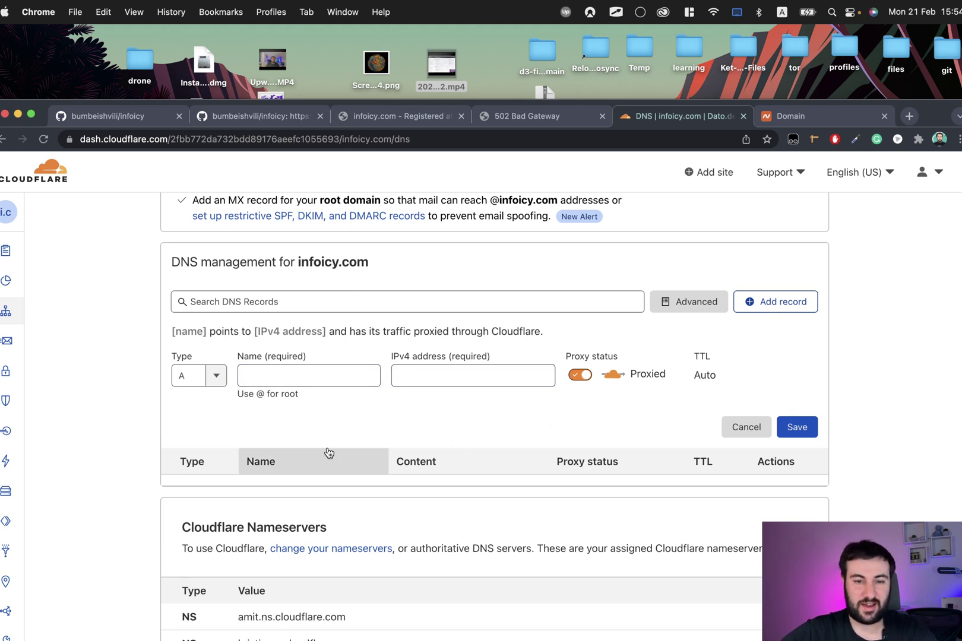
pyautogui.click(304, 376)
pyautogui.write('infoicy.com')
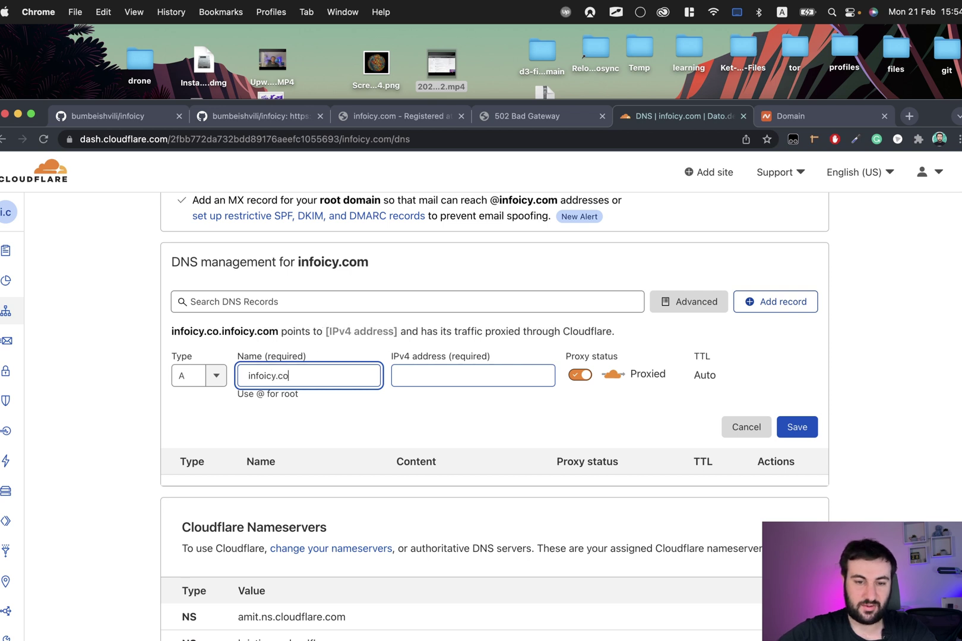
pyautogui.press('super+a')
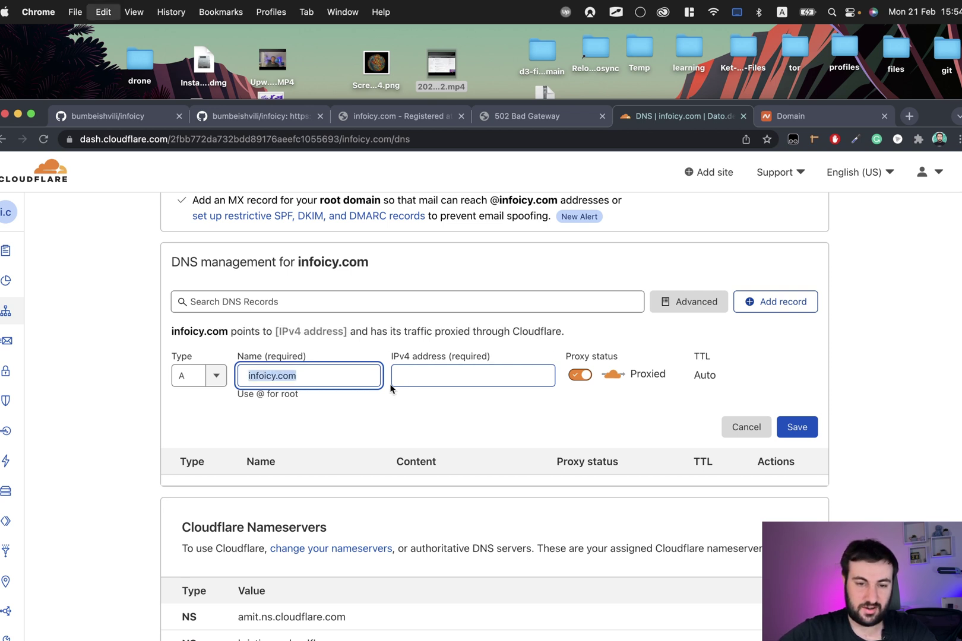
pyautogui.click(450, 376)
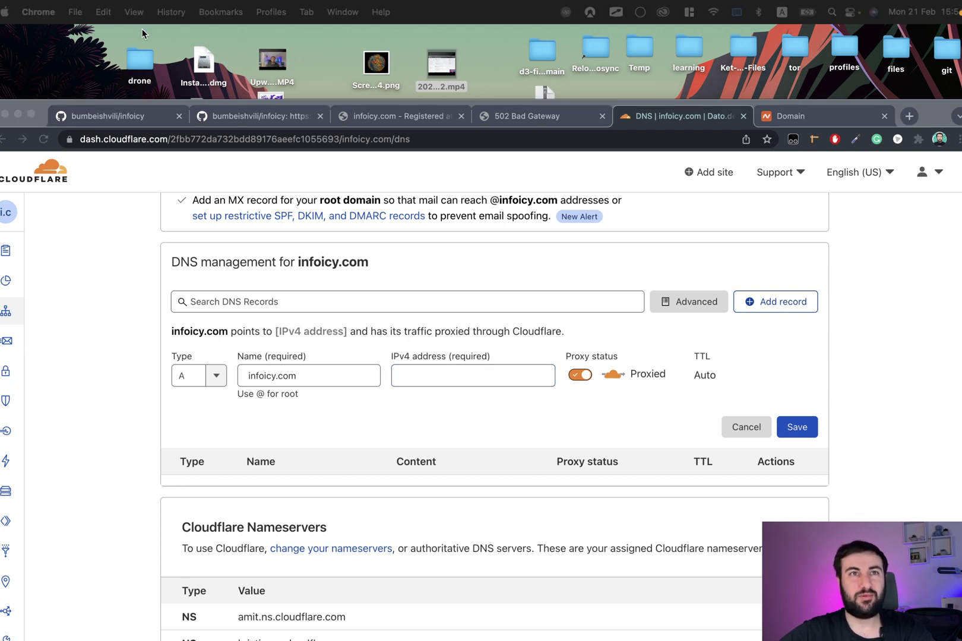
# Paste IPv4 address 192.30.252.153 and save the proxied A record.
pyautogui.click(475, 377)
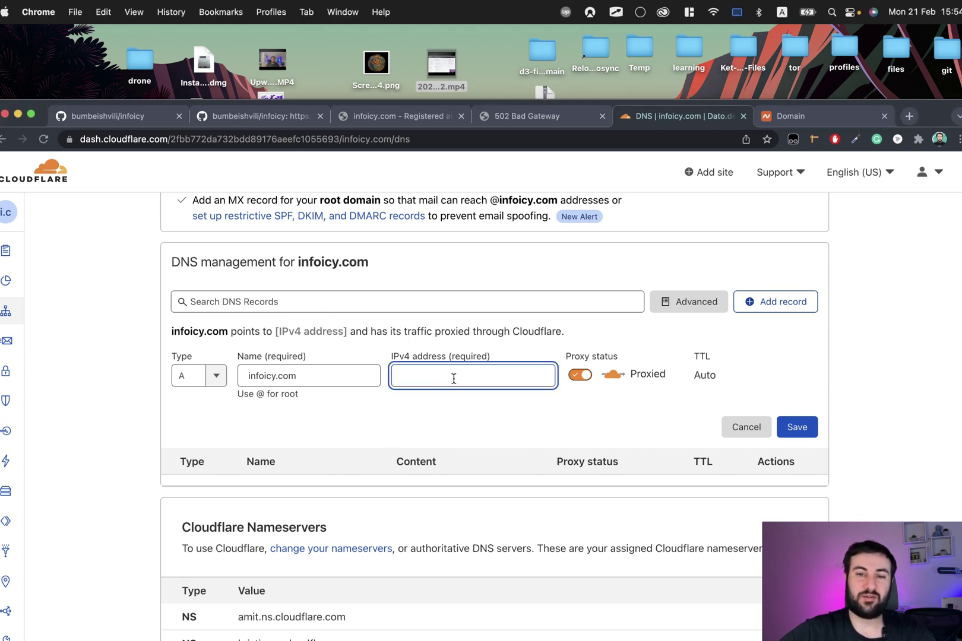
pyautogui.write('192.30.252.153')
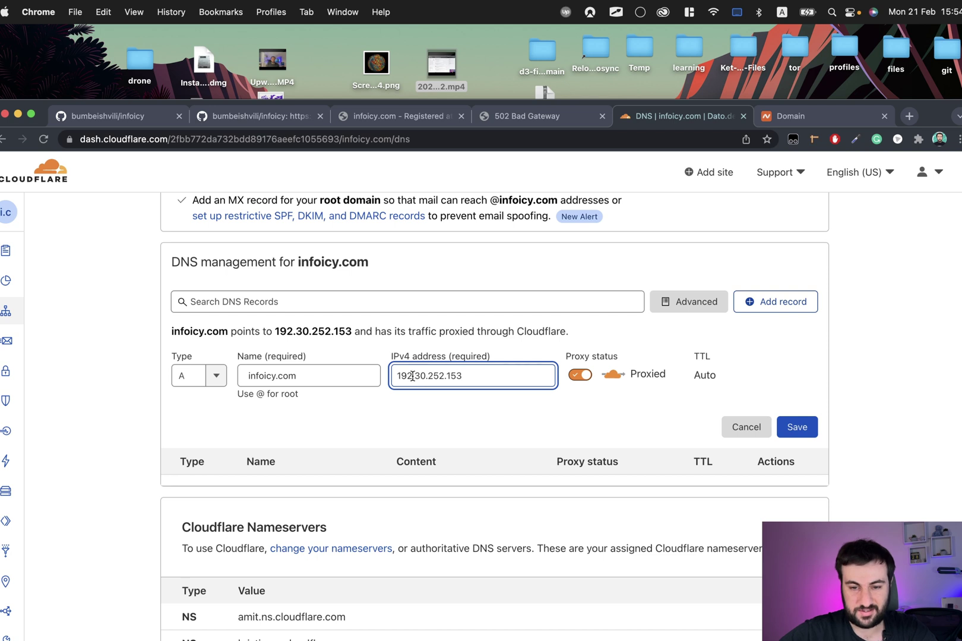
pyautogui.doubleClick(413, 376)
pyautogui.click(511, 371)
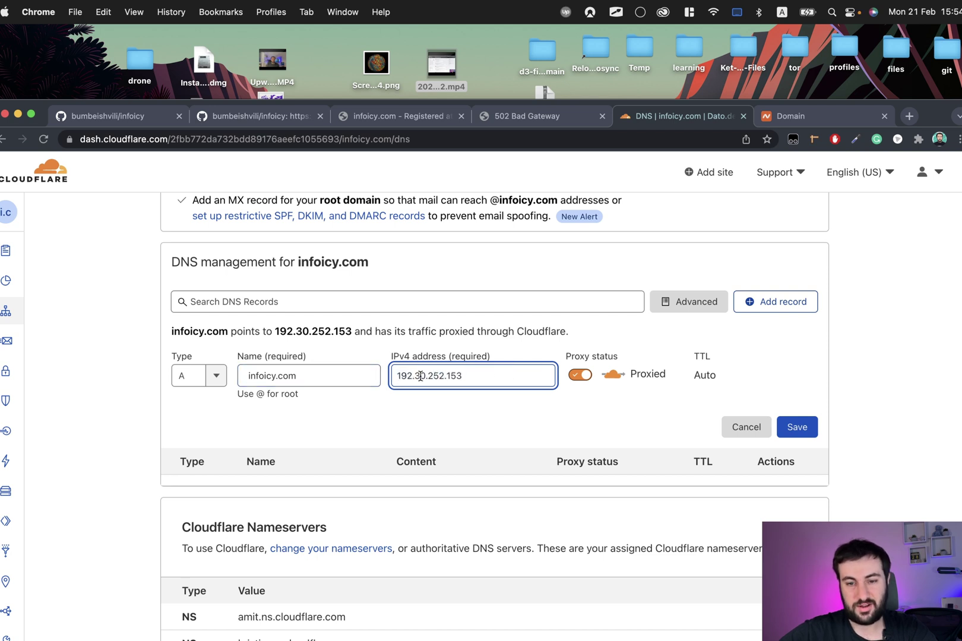
pyautogui.doubleClick(484, 374)
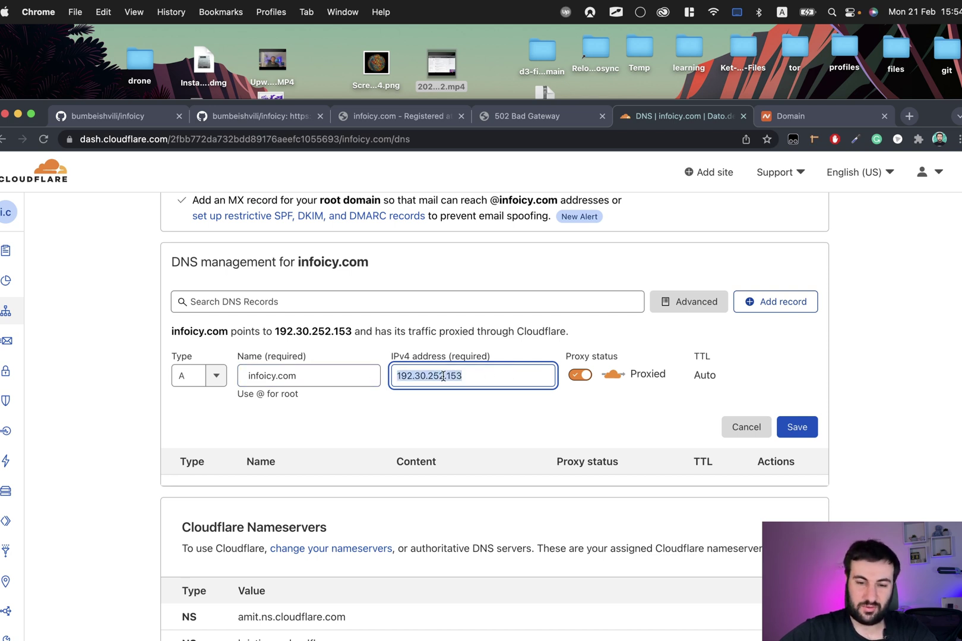
pyautogui.click(424, 374)
pyautogui.moveTo(472, 375); pyautogui.dragTo(330, 376)
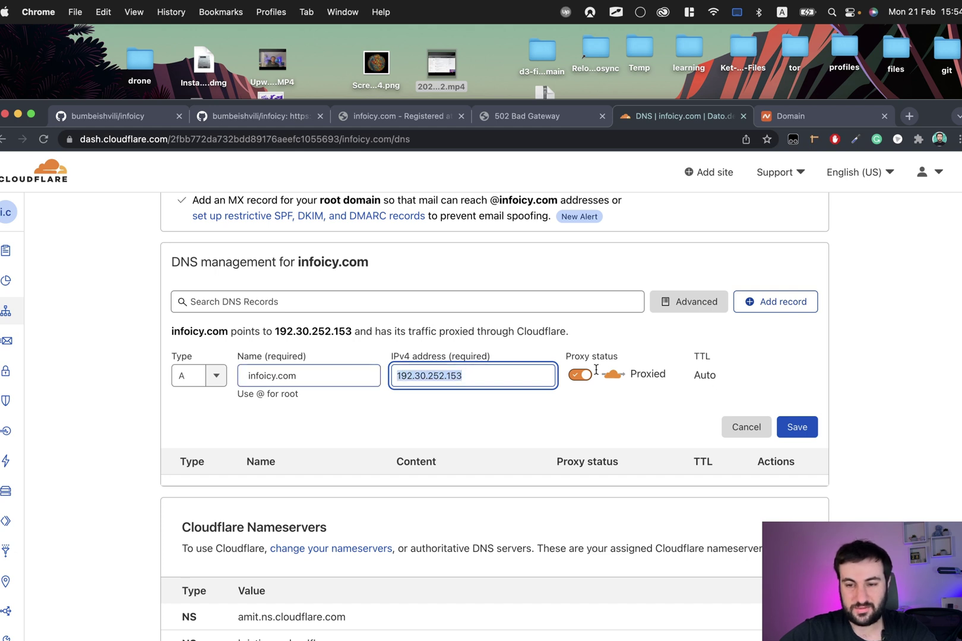
pyautogui.doubleClick(473, 369)
pyautogui.press('super+c')
pyautogui.click(799, 428)
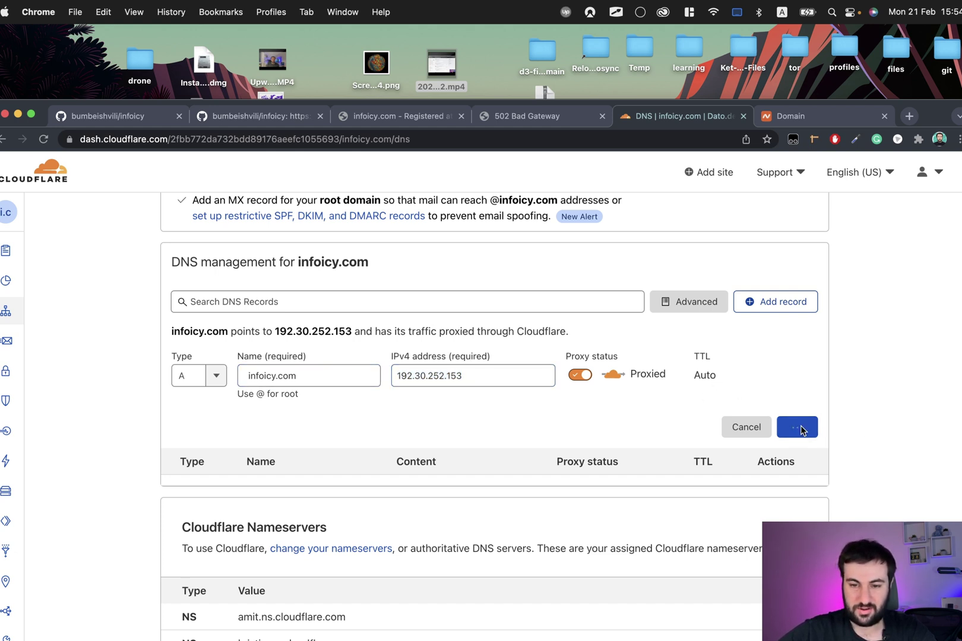
# Create another infoicy.com A record with IPv4 192.30.252.154 and save it.
pyautogui.click(767, 285)
pyautogui.click(256, 351)
pyautogui.write('infoicy.com')
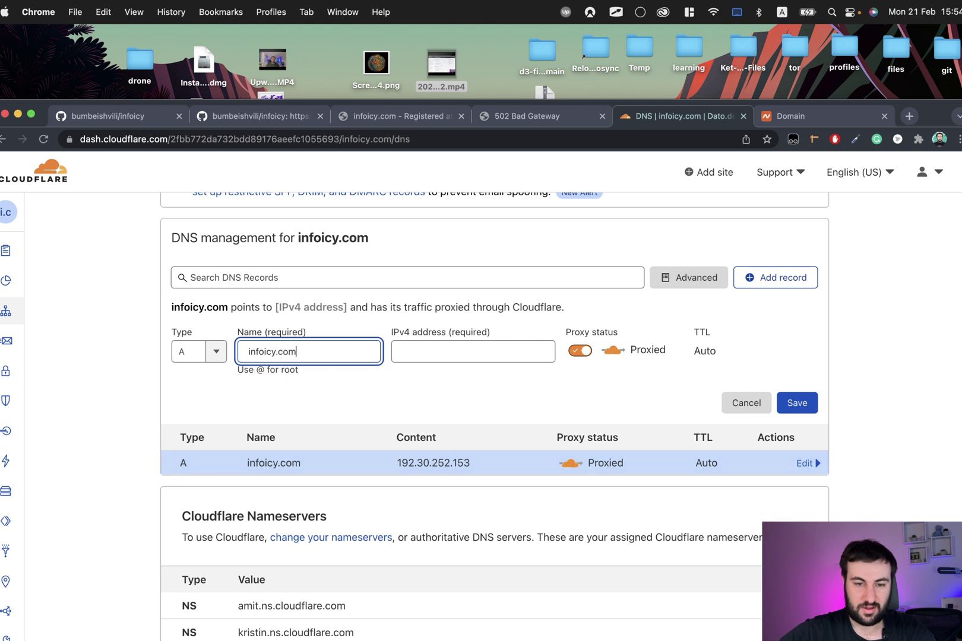
pyautogui.click(461, 349)
pyautogui.press('super+v')
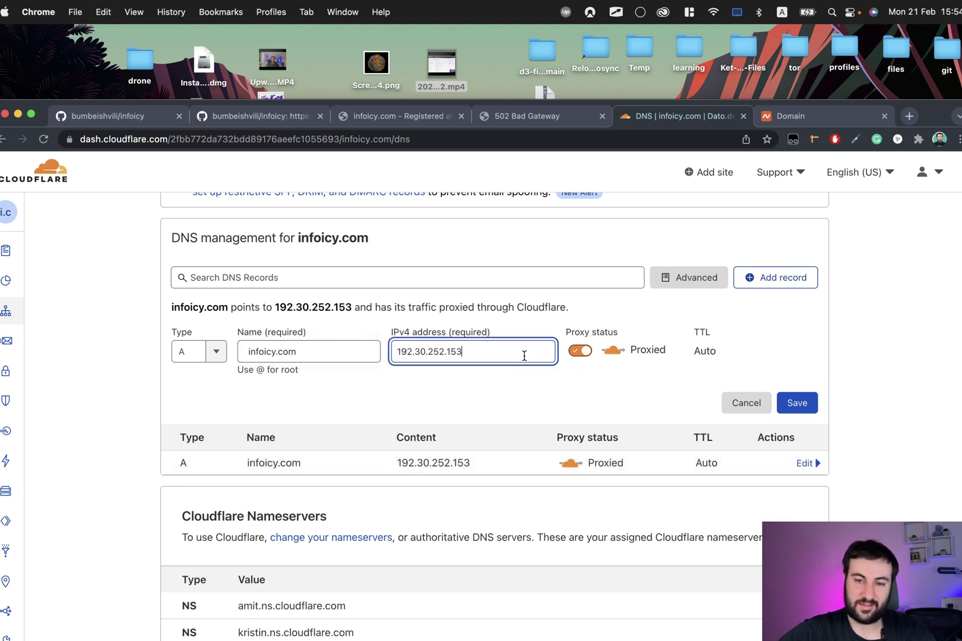
pyautogui.press('BackSpace')
pyautogui.write('4')
pyautogui.doubleClick(465, 351)
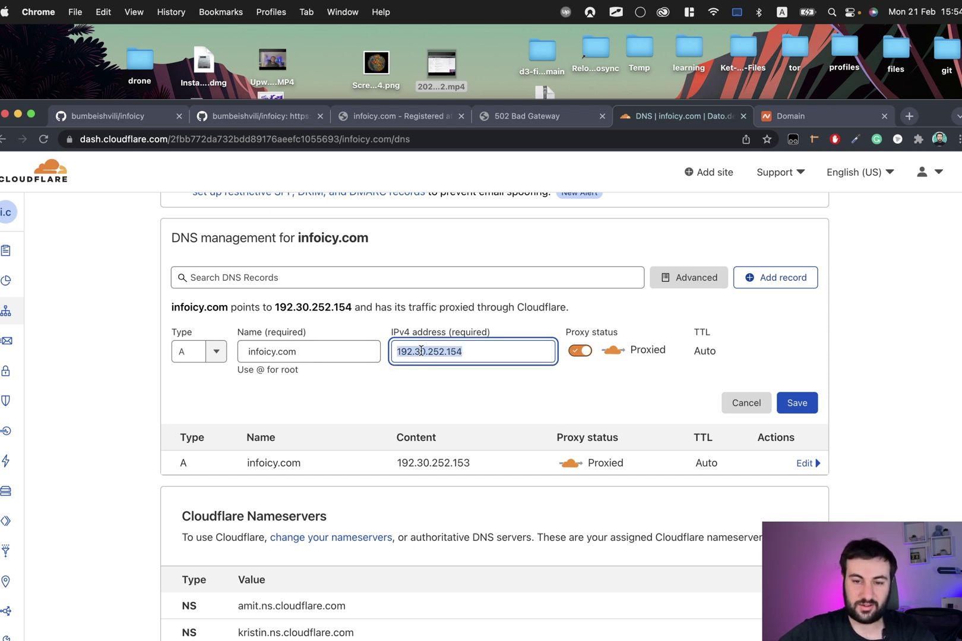
pyautogui.click(806, 406)
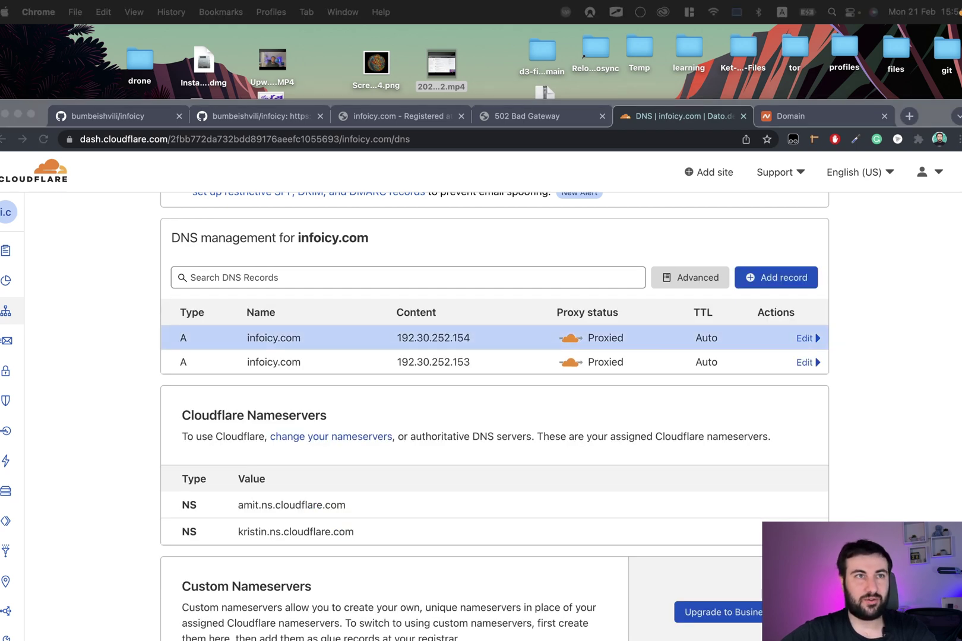
# Create a CNAME record named www targeting infoicy.com and save it.
pyautogui.click(787, 281)
pyautogui.click(181, 354)
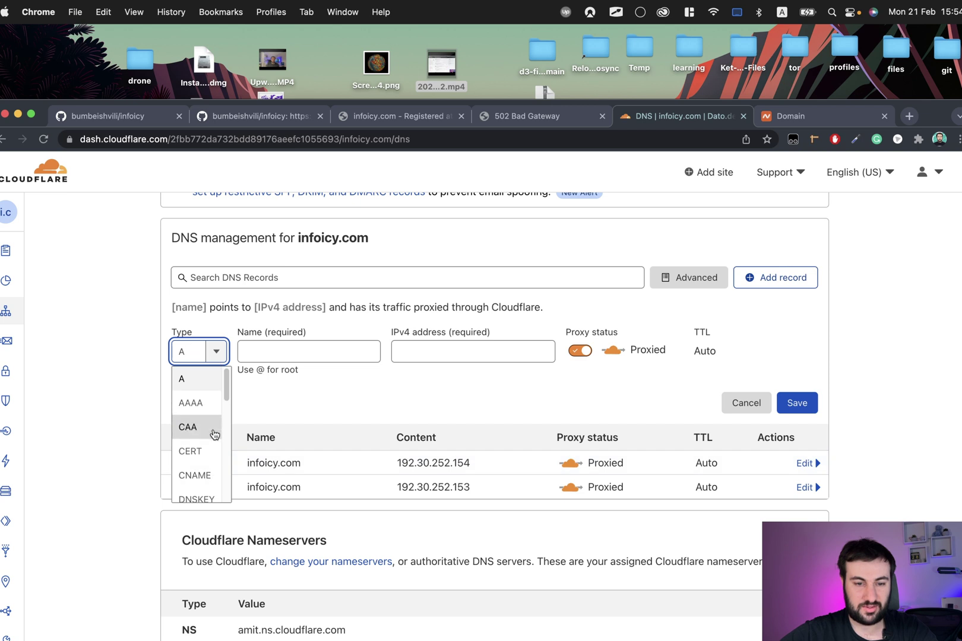
pyautogui.write('cname')
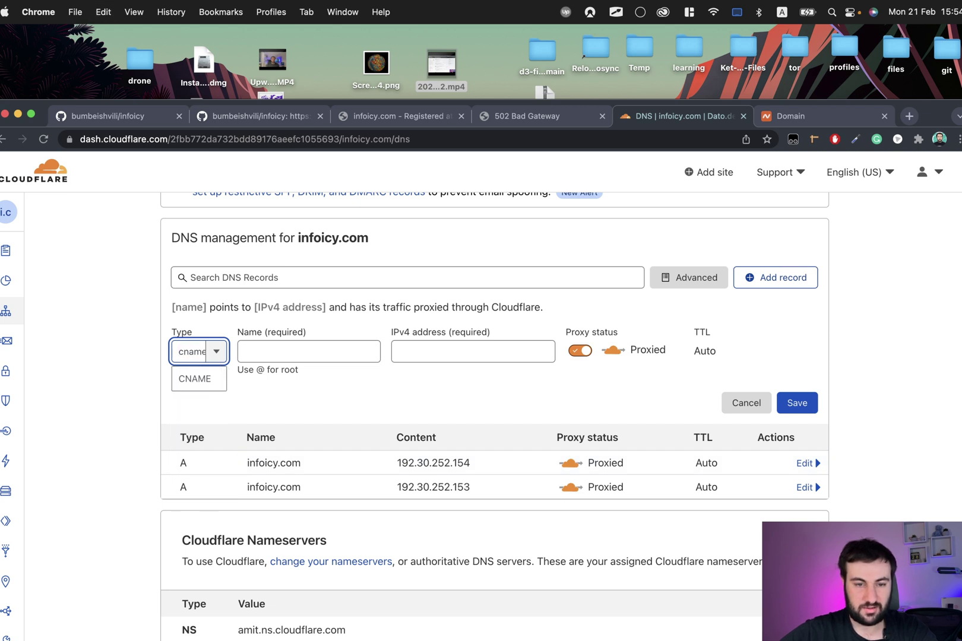
pyautogui.click(196, 380)
pyautogui.click(283, 362)
pyautogui.write('www')
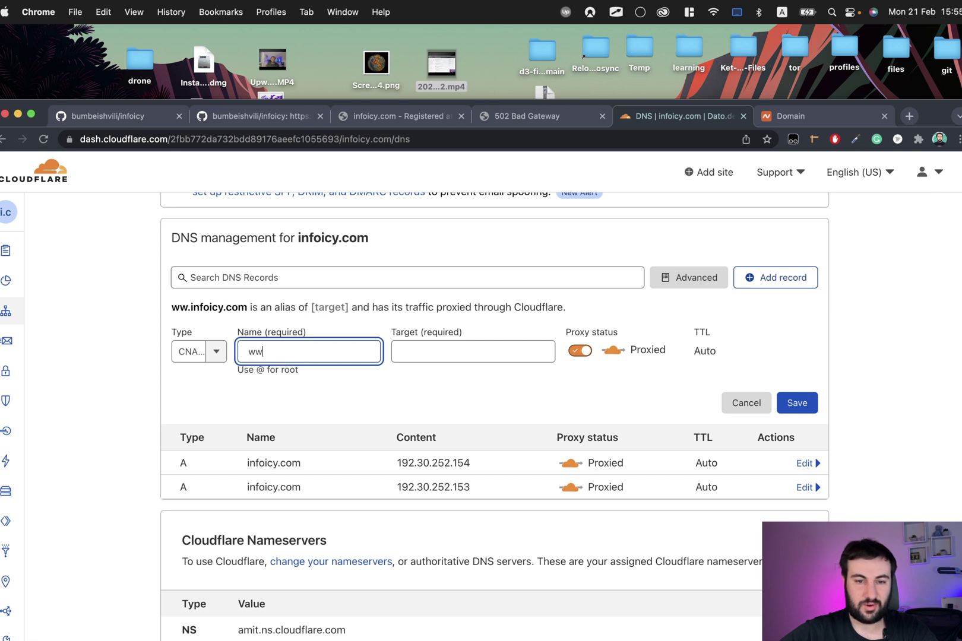
pyautogui.click(481, 351)
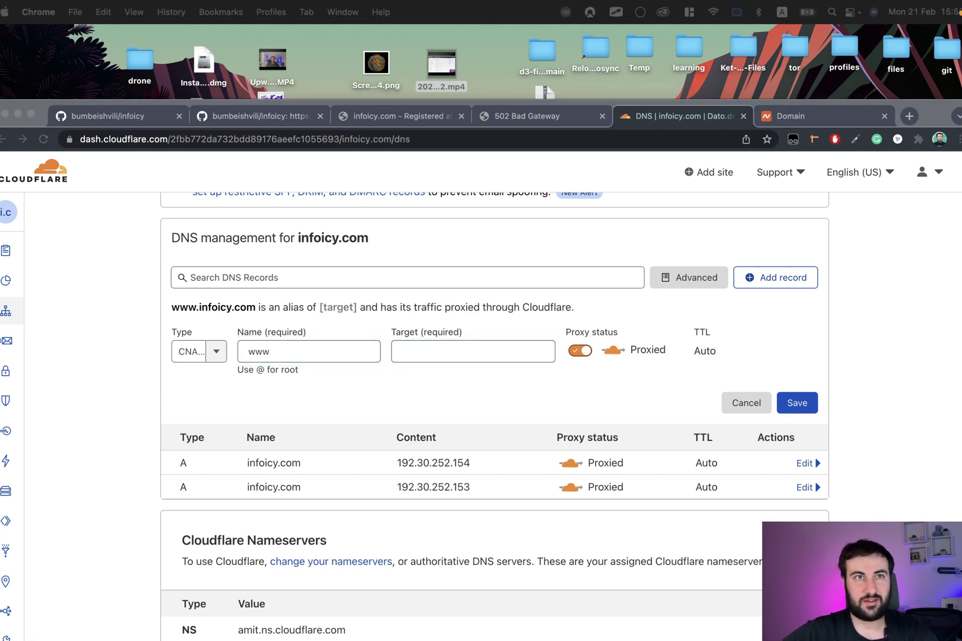
pyautogui.click(414, 350)
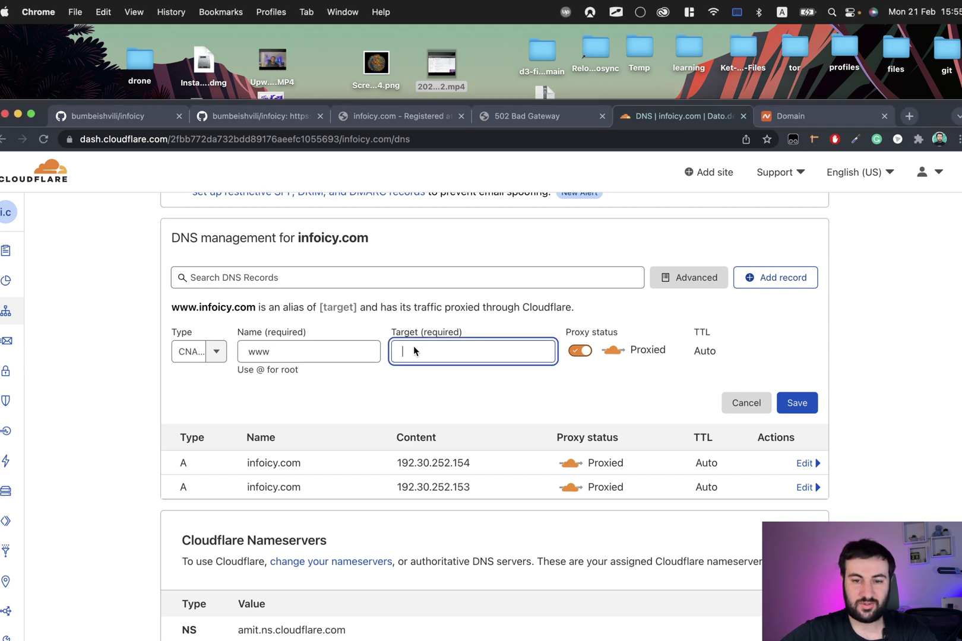
pyautogui.write('infoicy.com')
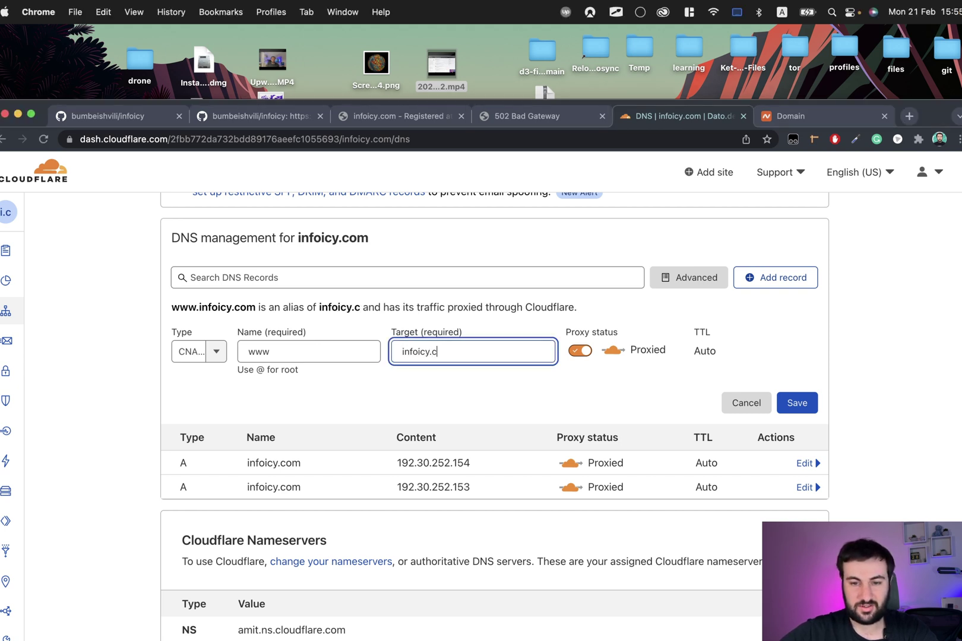
pyautogui.click(797, 404)
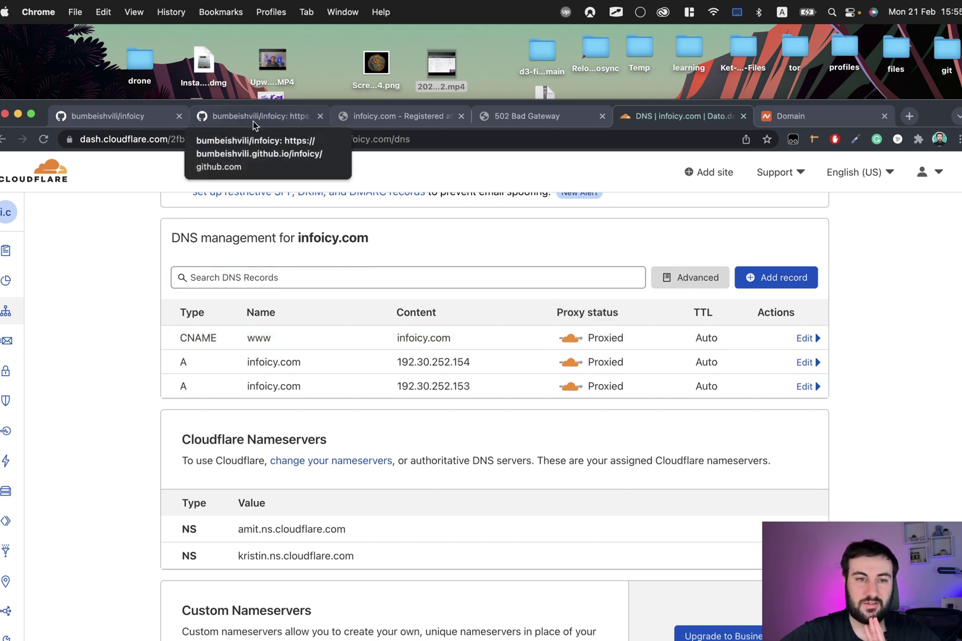
pyautogui.click(383, 120)
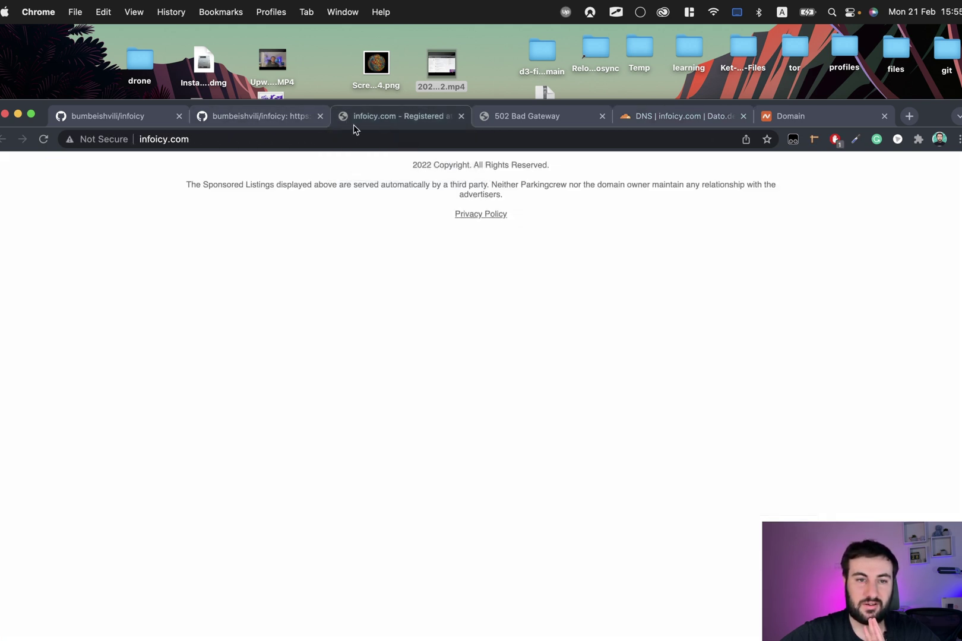
pyautogui.click(44, 139)
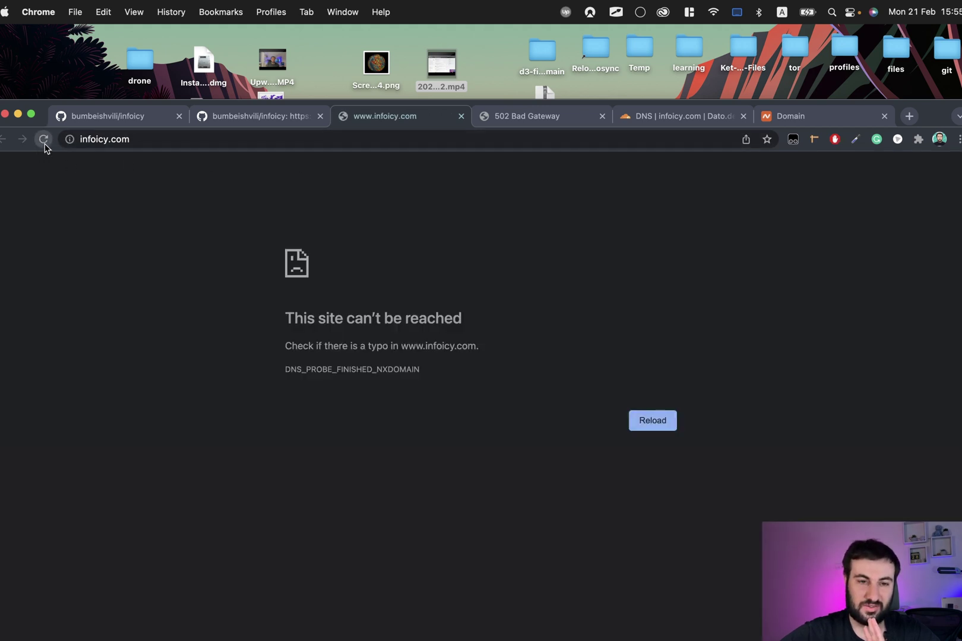
pyautogui.click(135, 140)
pyautogui.press('Left')
pyautogui.write('w')
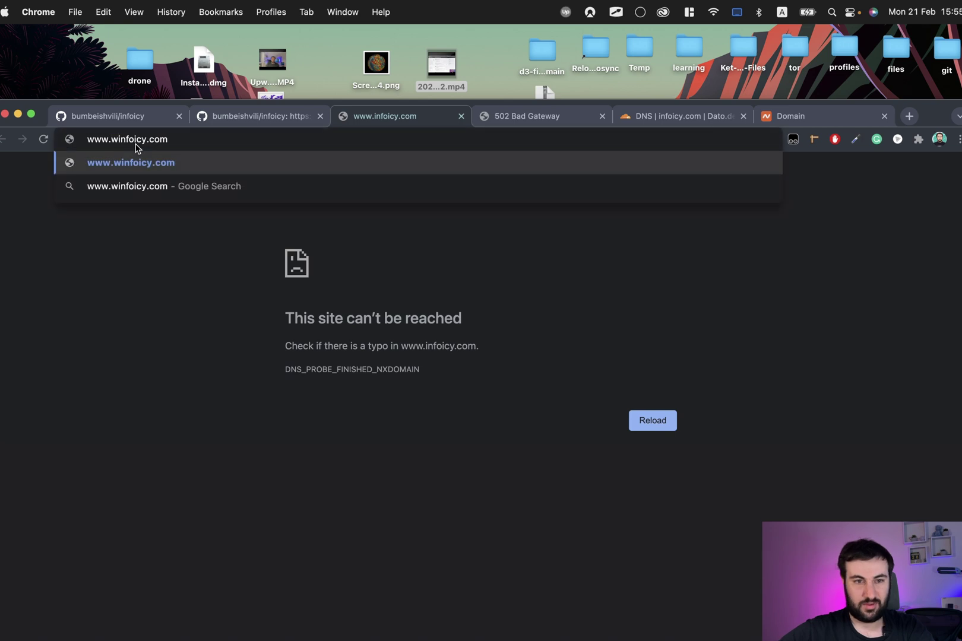
pyautogui.press('super+BackSpace')
pyautogui.write('https:/')
pyautogui.press('Return')
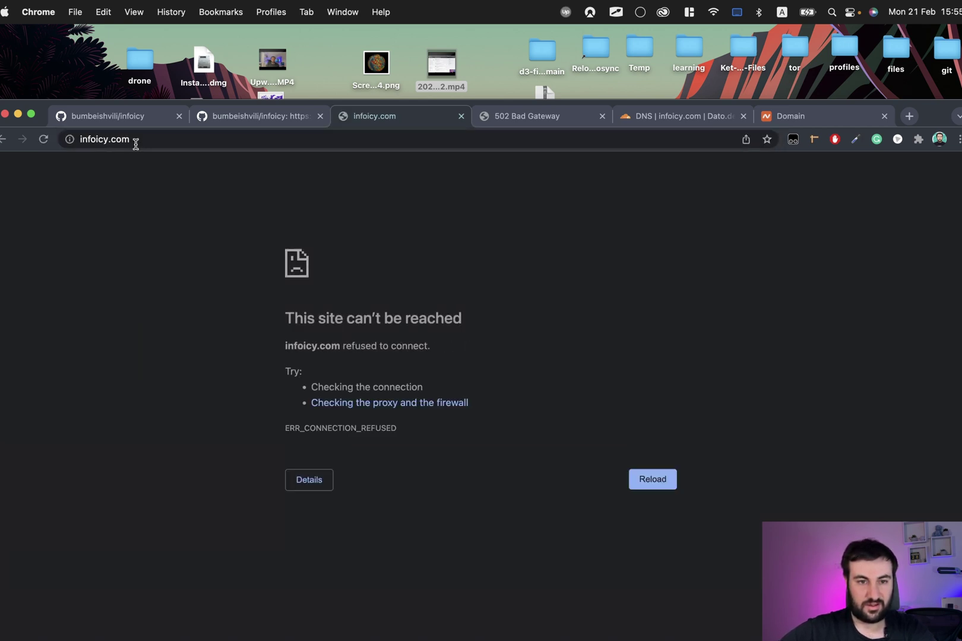
pyautogui.click(136, 142)
pyautogui.press('super+a')
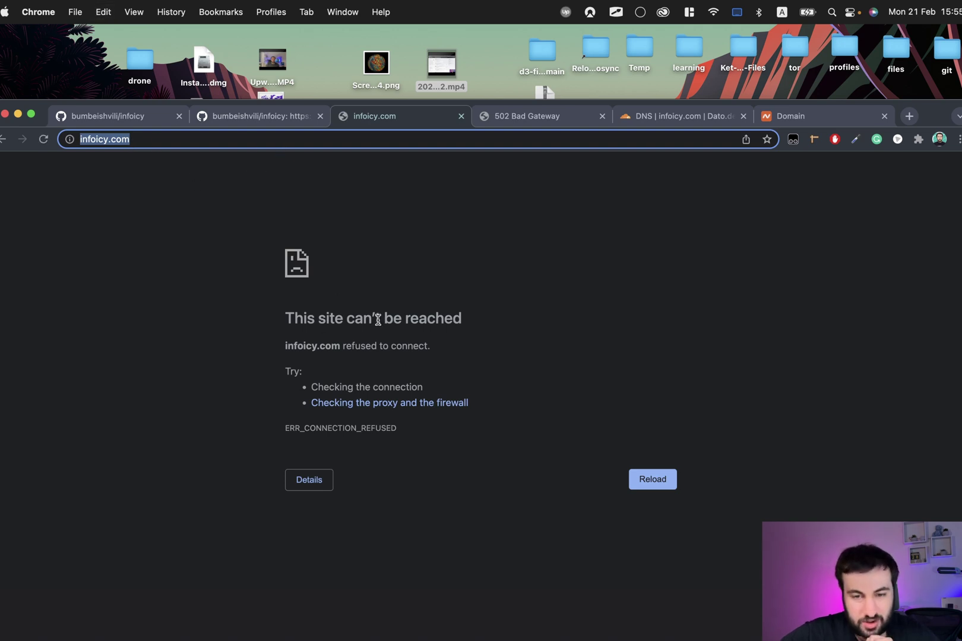
pyautogui.click(198, 138)
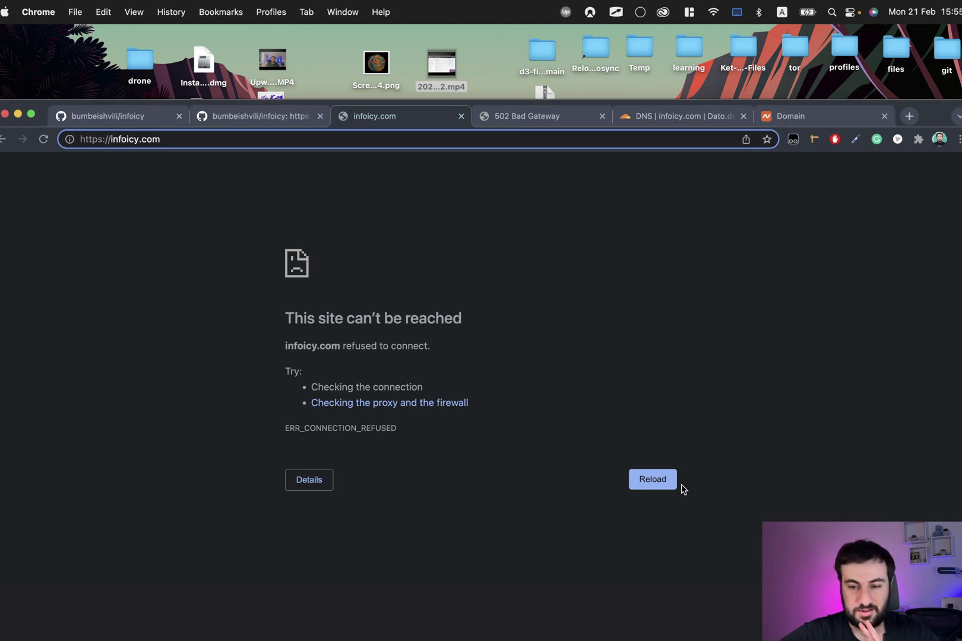
pyautogui.click(345, 145)
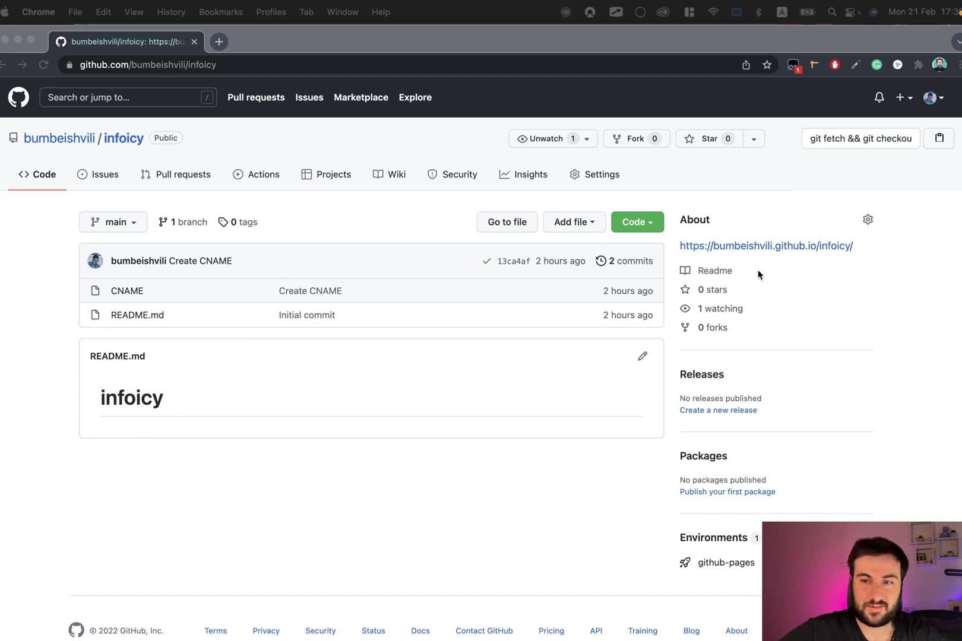
# Load infoicy.com in a new tab and verify the https address serves the Pages site.
pyautogui.click(219, 41)
pyautogui.write('info')
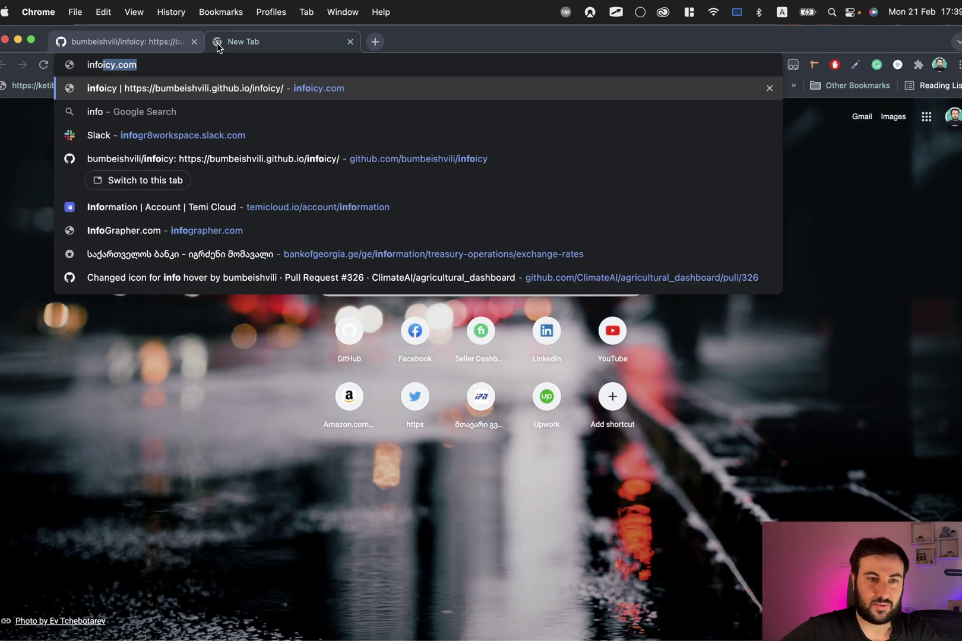
pyautogui.press('Return')
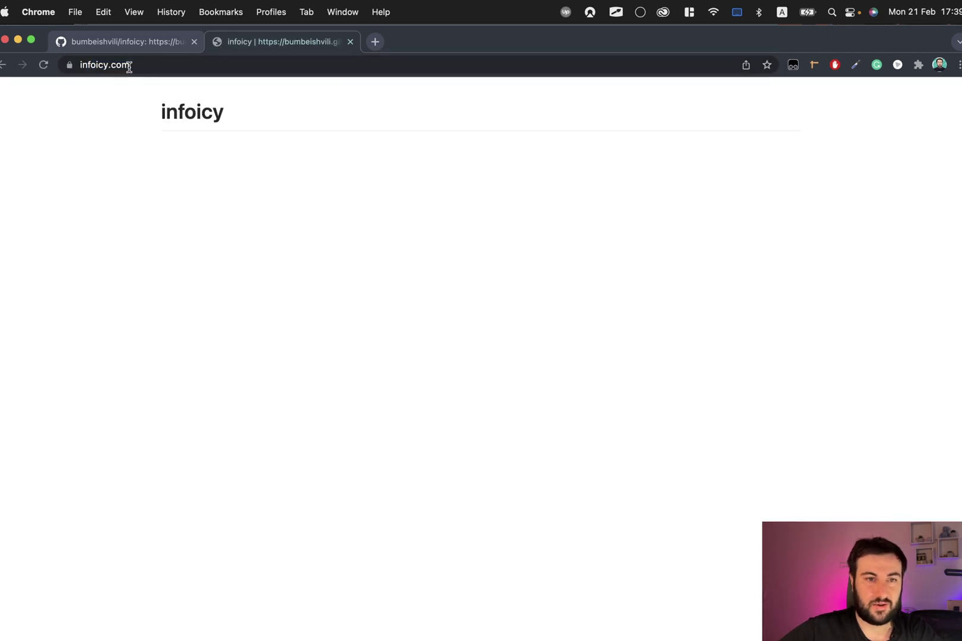
pyautogui.click(165, 63)
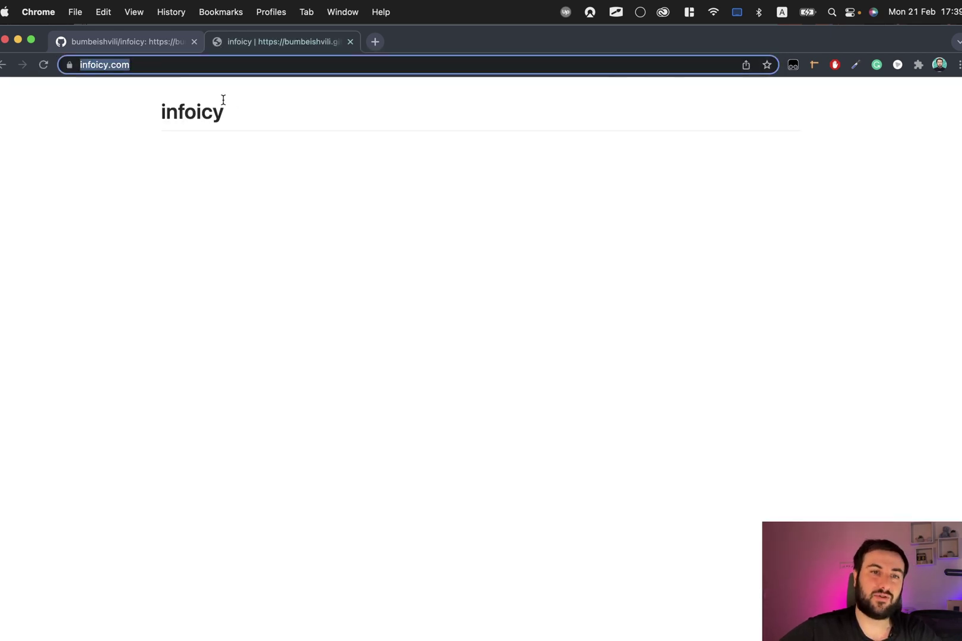
pyautogui.click(192, 64)
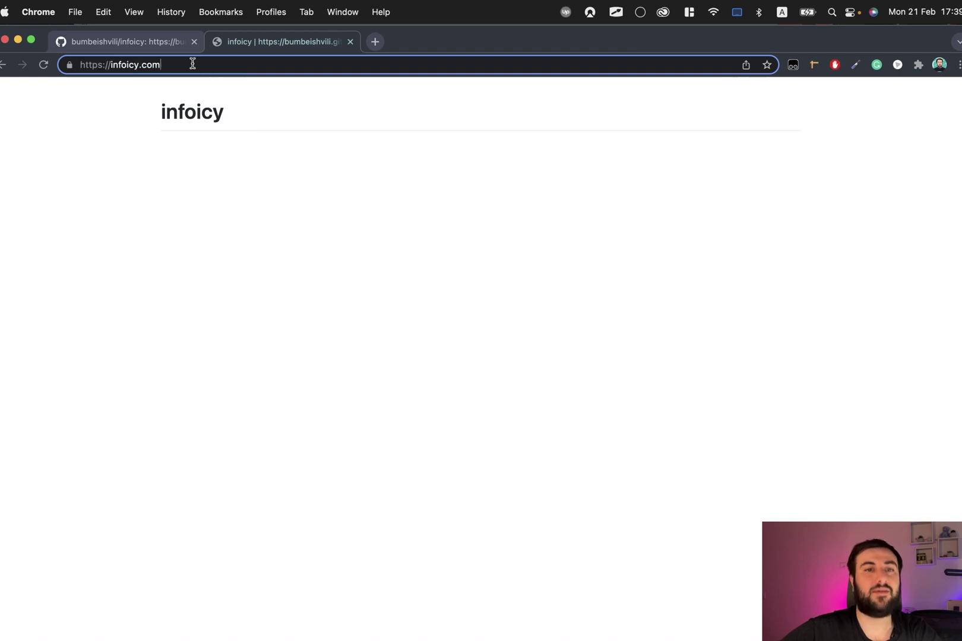
pyautogui.click(144, 42)
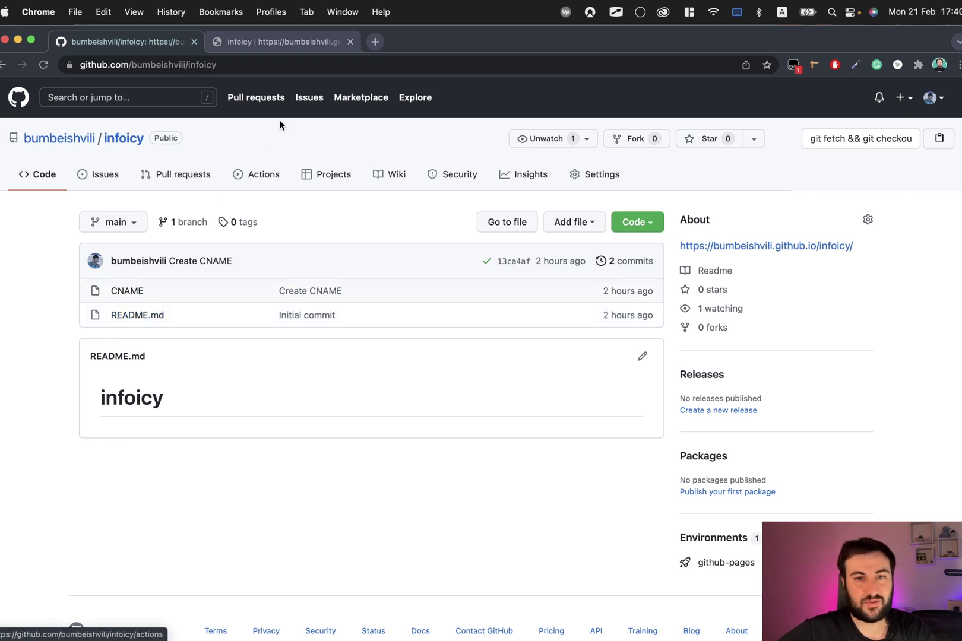
pyautogui.click(259, 49)
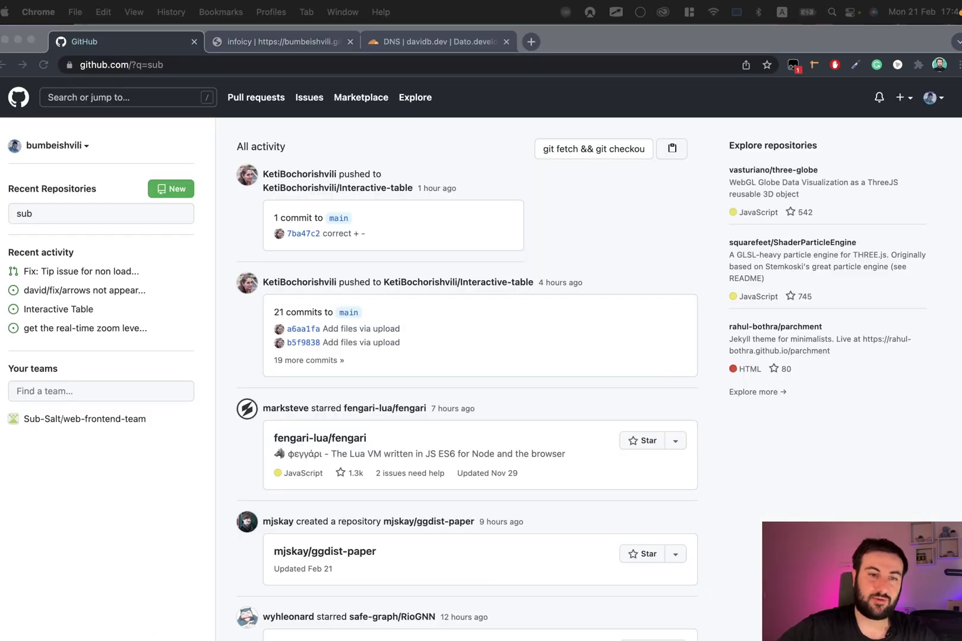
# From the GitHub dashboard, create the public 'gif' repository initialized with a README file.
pyautogui.click(304, 47)
pyautogui.click(156, 46)
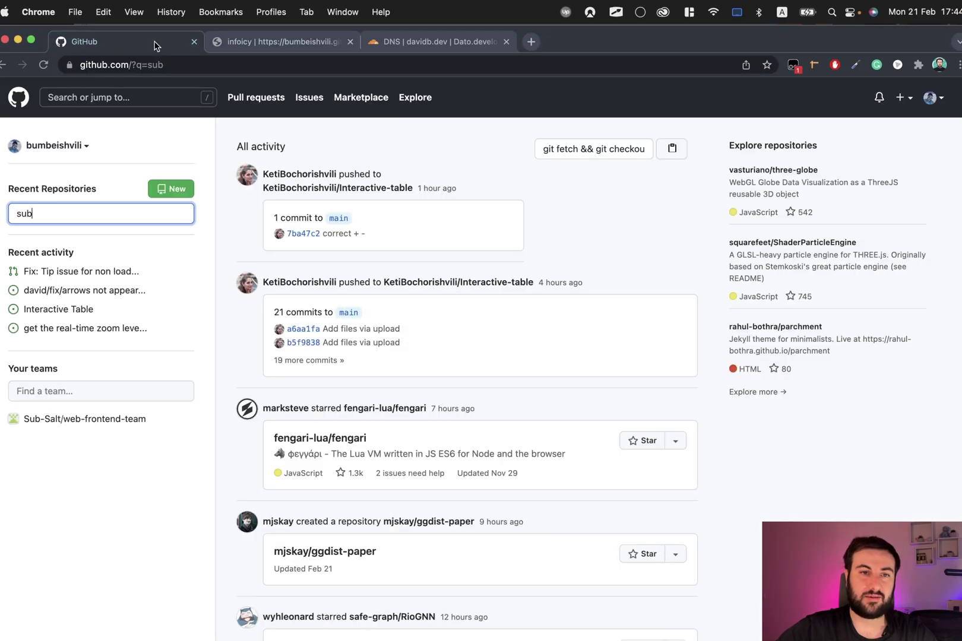
pyautogui.click(179, 190)
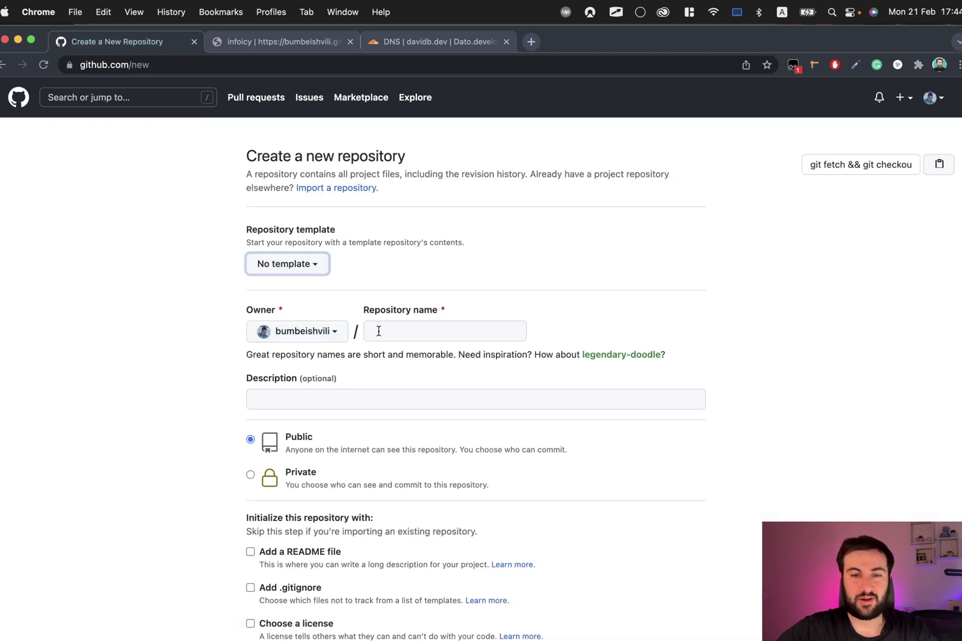
pyautogui.click(403, 334)
pyautogui.write('gifs')
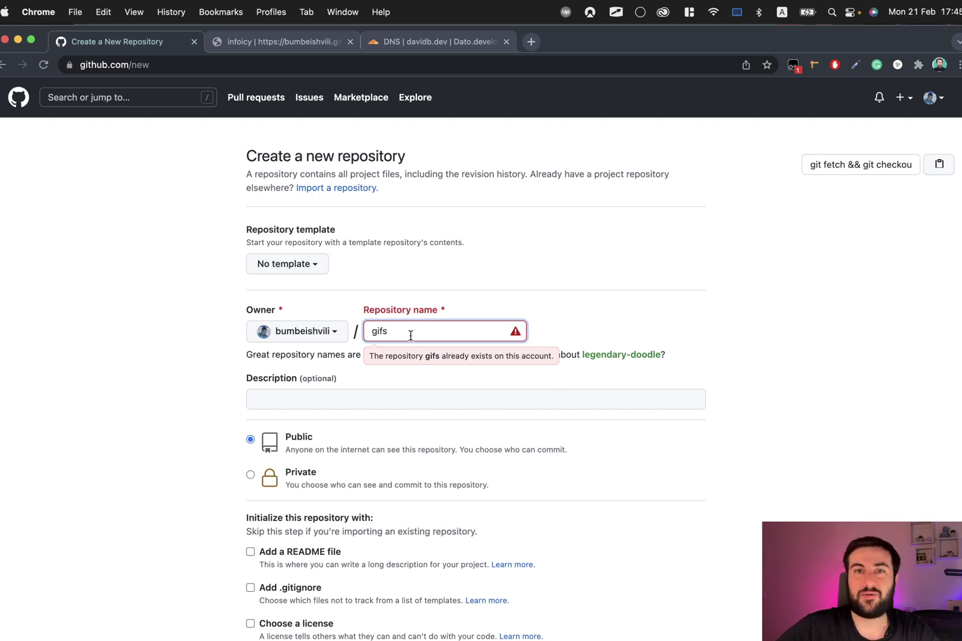
pyautogui.press('BackSpace')
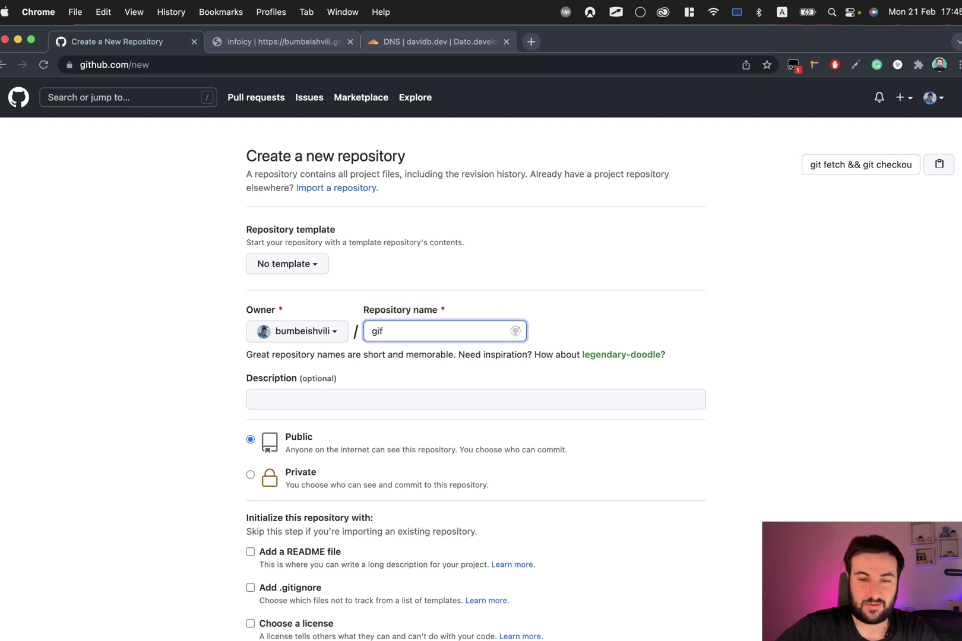
pyautogui.doubleClick(403, 329)
pyautogui.scroll(-5, 656, 246)
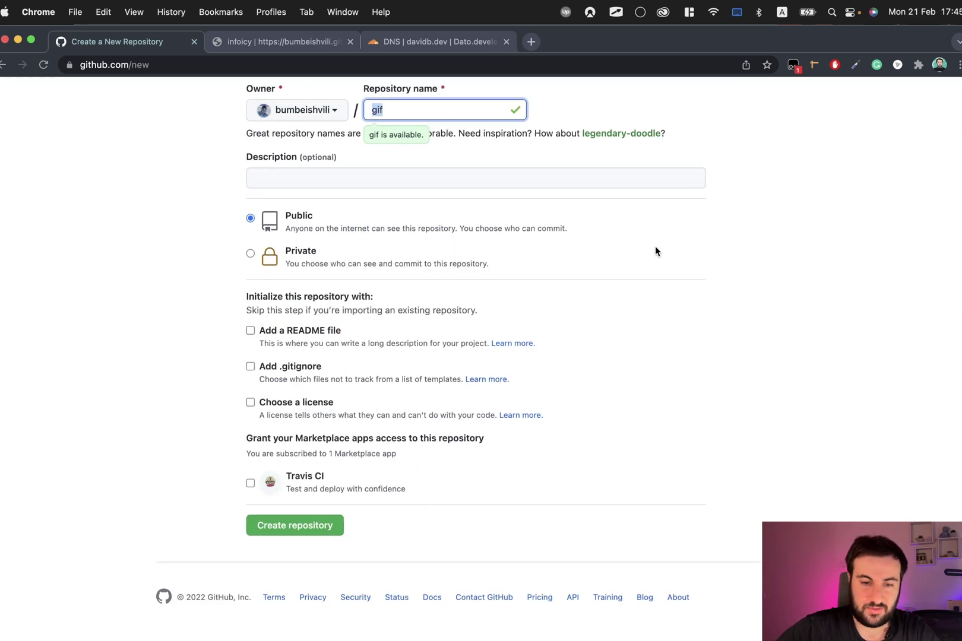
pyautogui.click(250, 333)
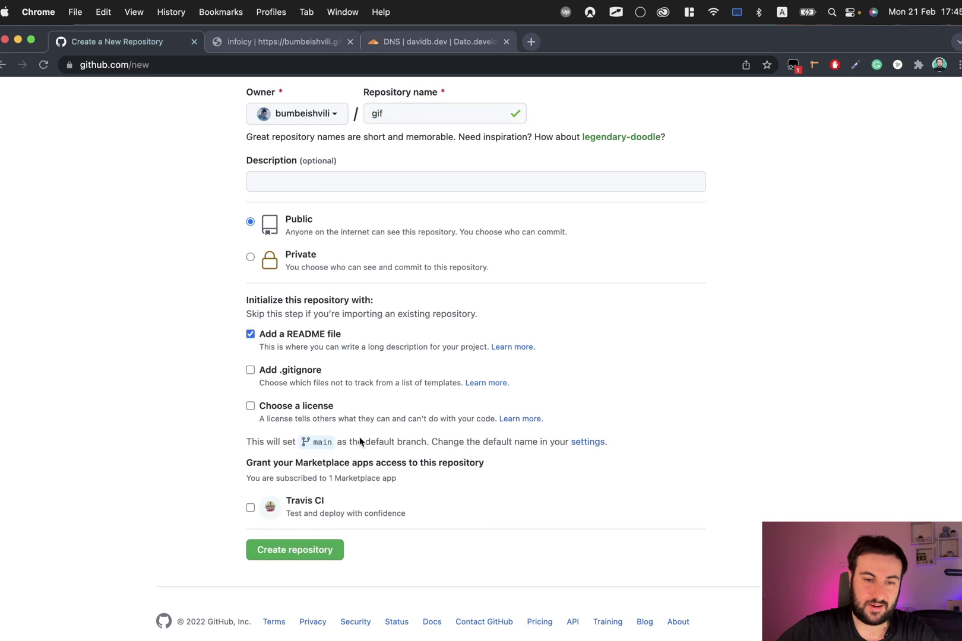
pyautogui.click(315, 552)
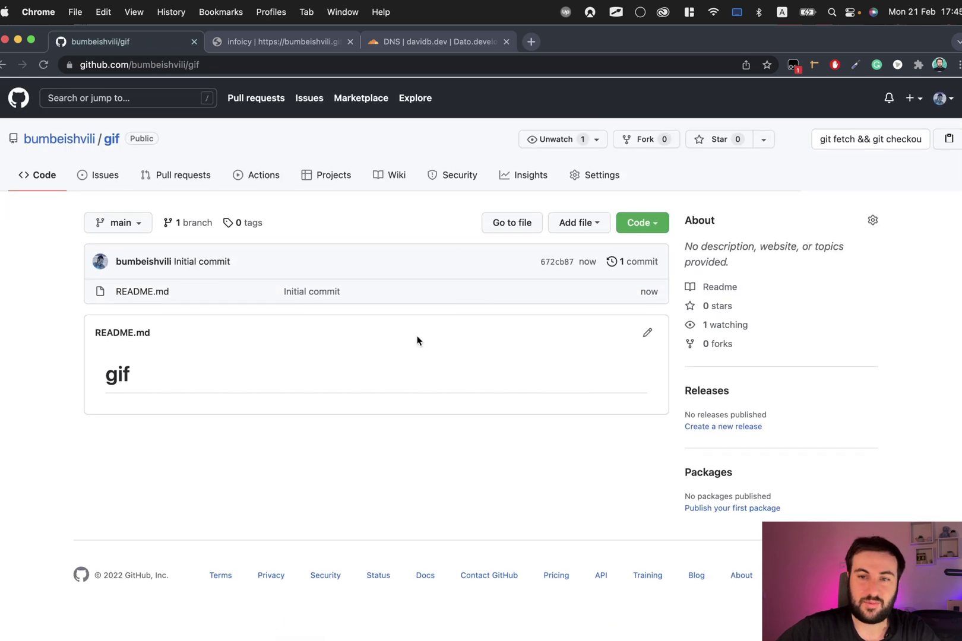
# Set the gif repository's Pages source to the main branch, / (root), and save.
pyautogui.click(599, 174)
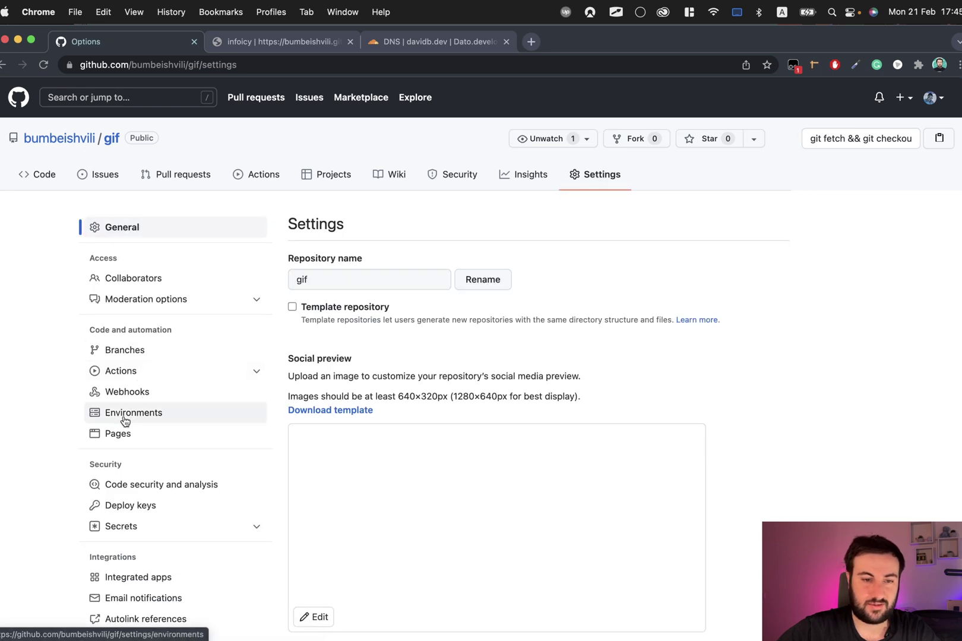
pyautogui.click(133, 433)
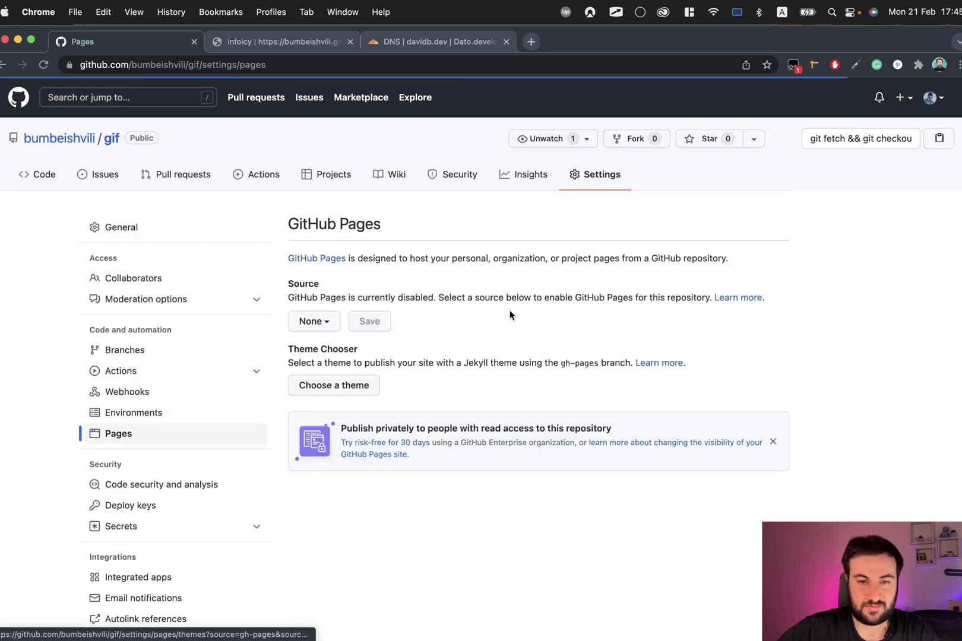
pyautogui.click(309, 315)
pyautogui.click(337, 404)
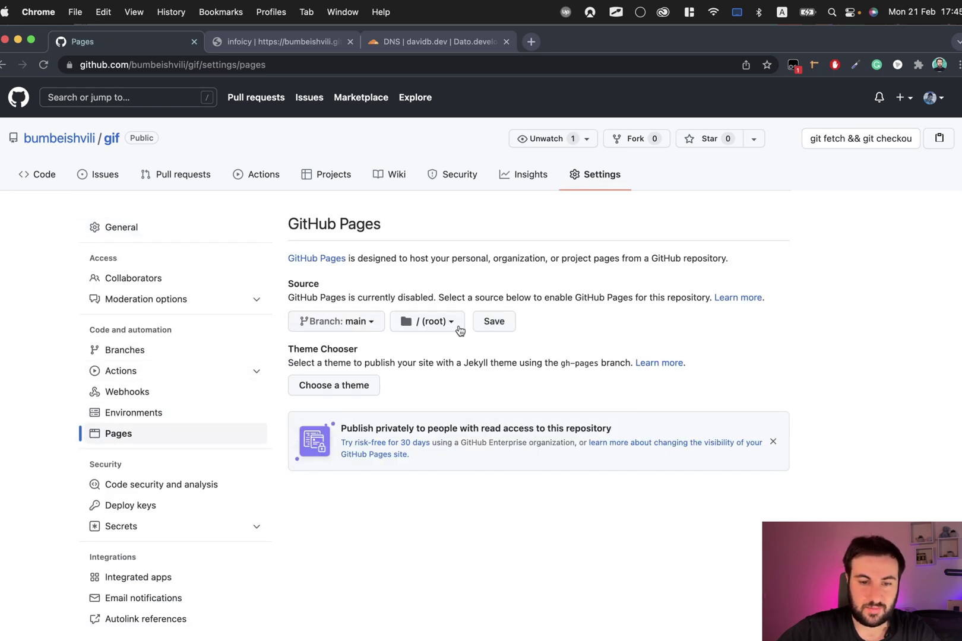
pyautogui.click(503, 318)
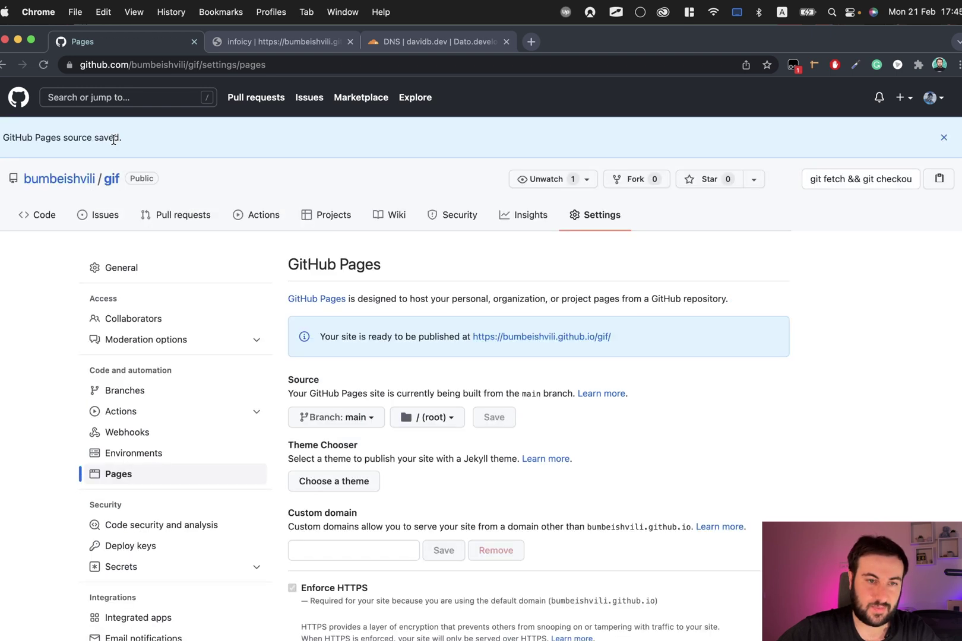
# Open the published github.io/gif site, copy its URL, and return to the gif repository.
pyautogui.keyDown('super'); pyautogui.click(540, 337); pyautogui.keyUp('super')
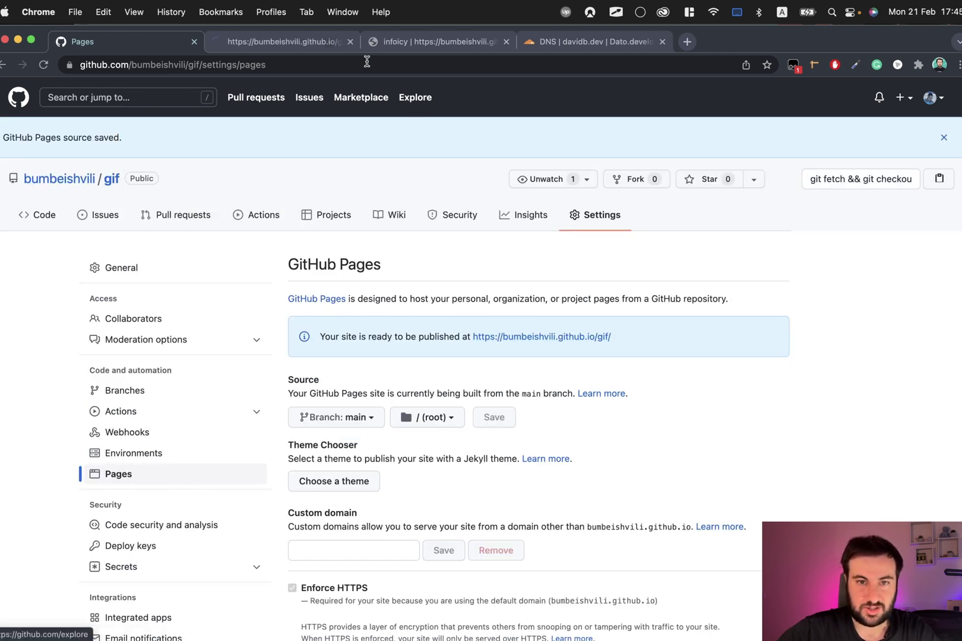
pyautogui.click(263, 40)
pyautogui.click(204, 63)
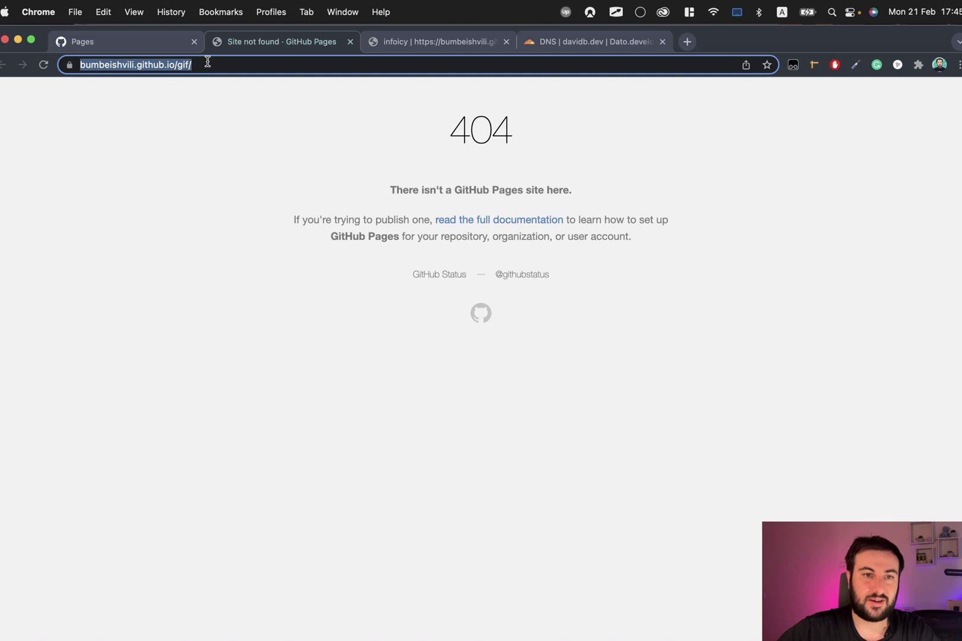
pyautogui.click(256, 67)
pyautogui.press('super+a')
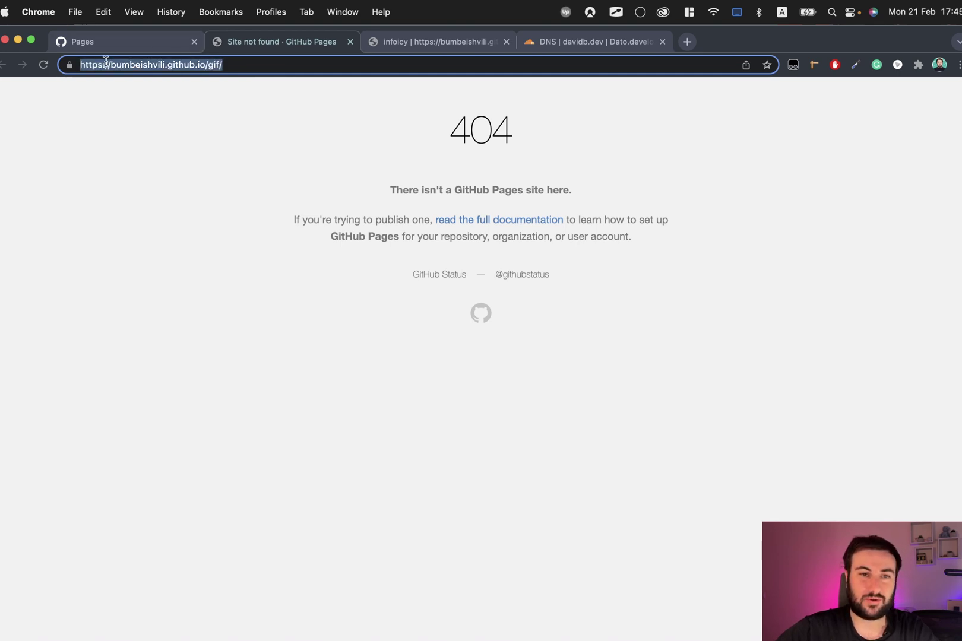
pyautogui.click(249, 66)
pyautogui.press('super+a')
pyautogui.press('super+c')
pyautogui.click(137, 47)
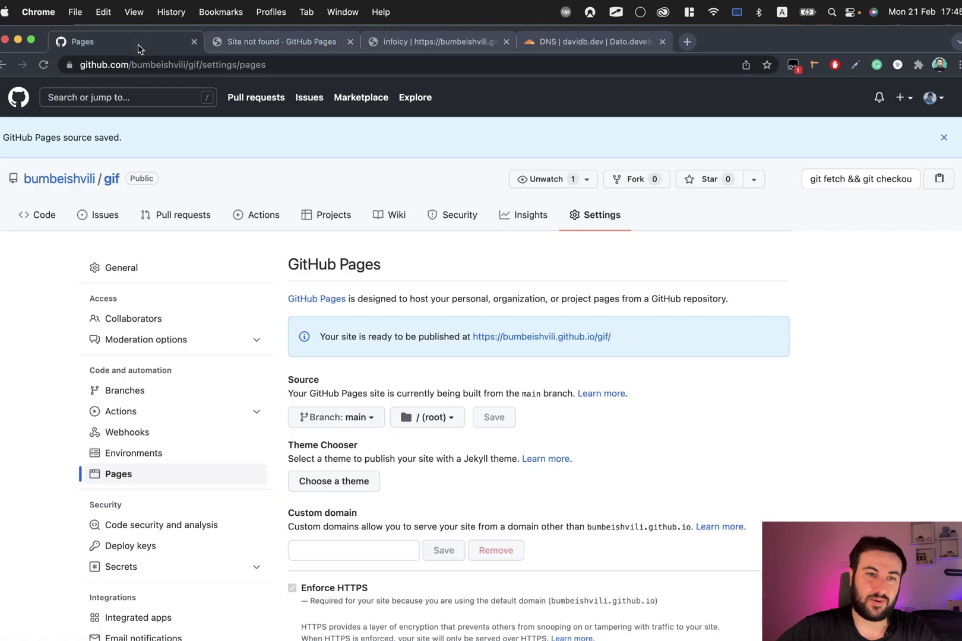
pyautogui.click(112, 179)
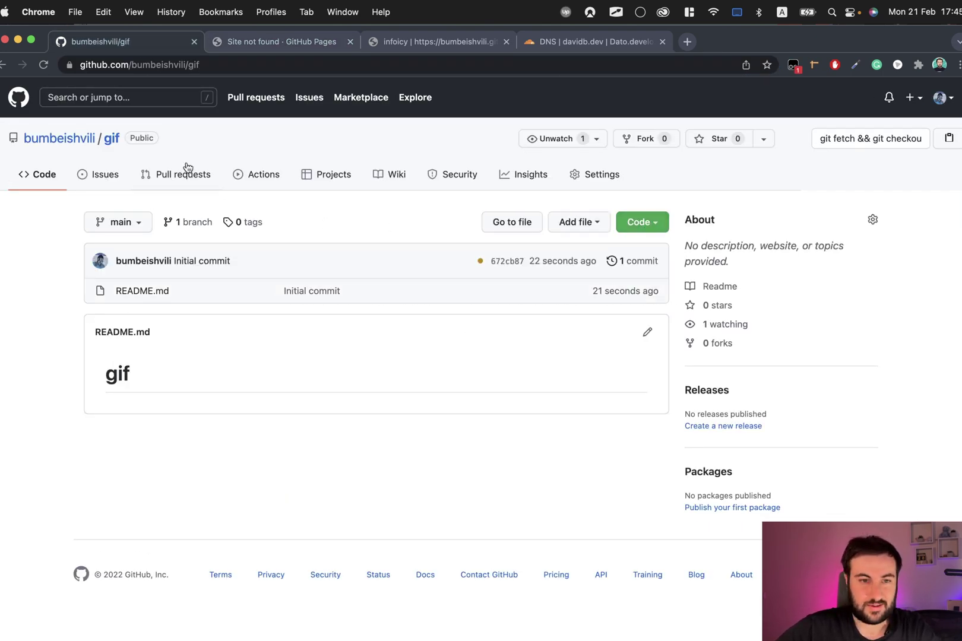
# Commit a new file named CNAME containing gif.infoicy.com to the main branch.
pyautogui.click(573, 223)
pyautogui.click(546, 250)
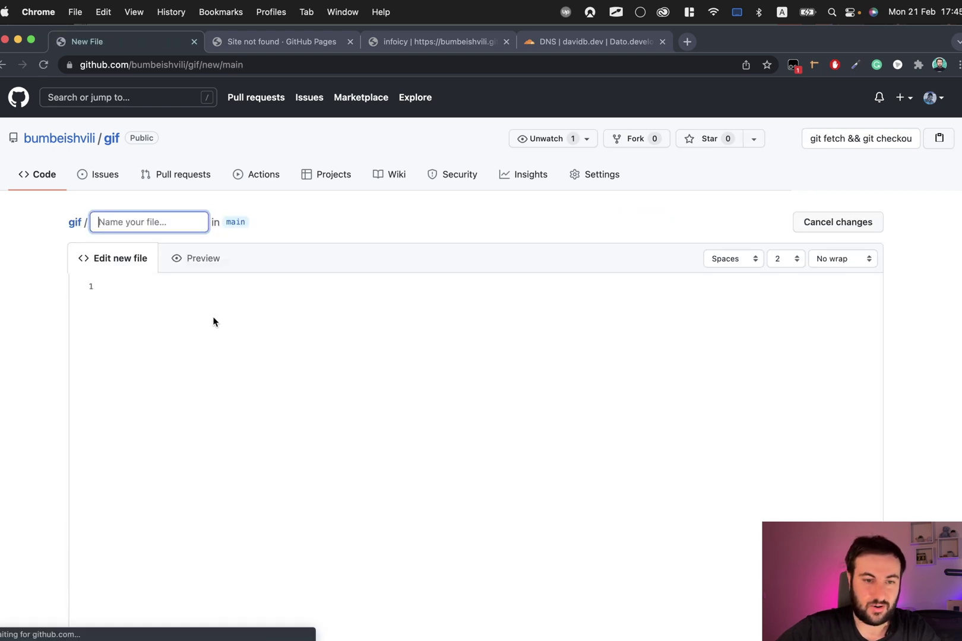
pyautogui.write('CNAME')
pyautogui.click(133, 319)
pyautogui.write('gif')
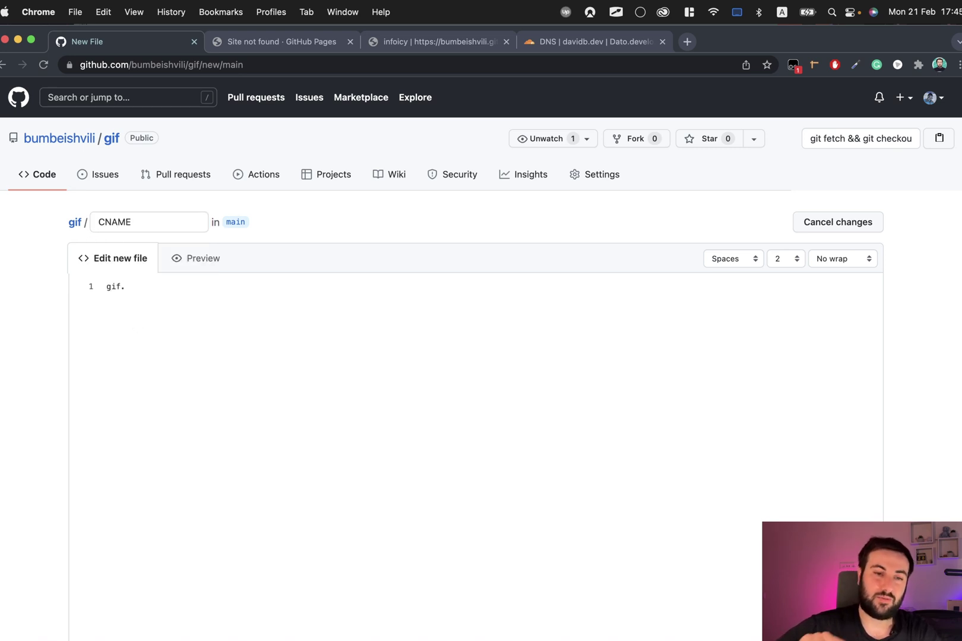
pyautogui.write('.infoicy.com')
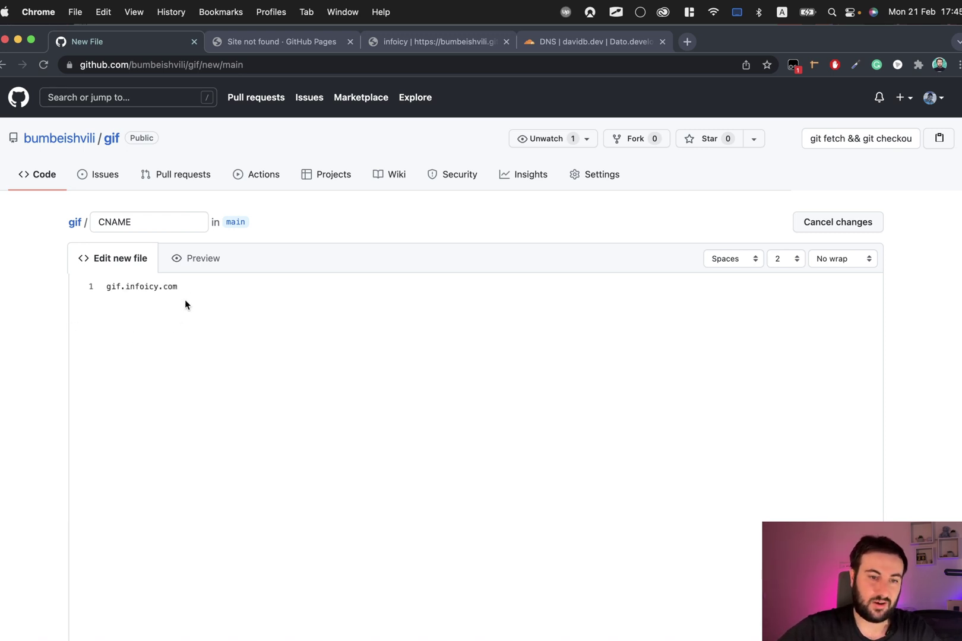
pyautogui.moveTo(186, 299); pyautogui.dragTo(35, 291)
pyautogui.scroll(-7, 314, 266)
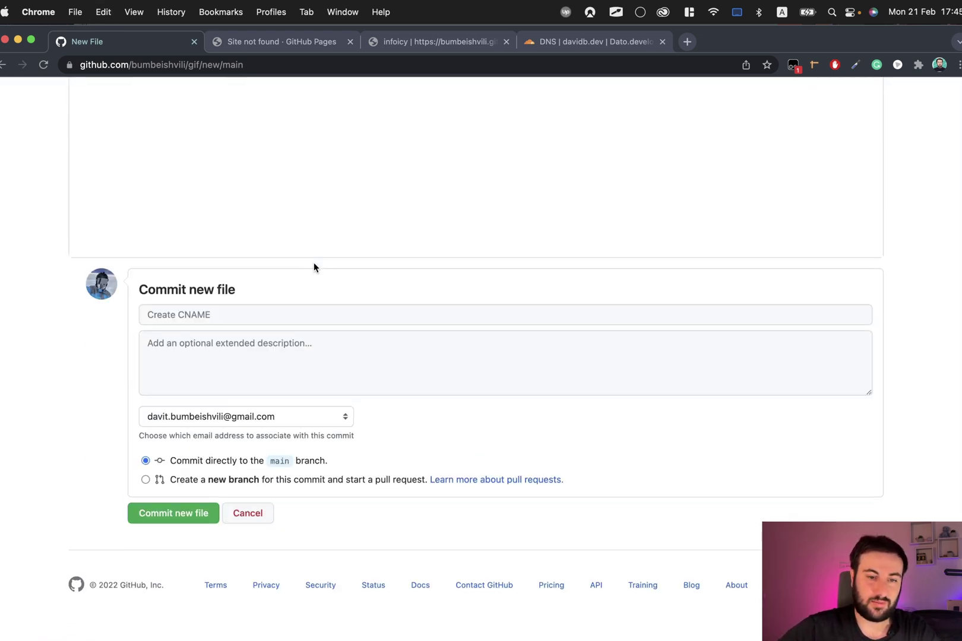
pyautogui.scroll(4, 241, 479)
pyautogui.click(240, 479)
pyautogui.scroll(1, 248, 398)
pyautogui.scroll(-5, 248, 398)
pyautogui.click(166, 529)
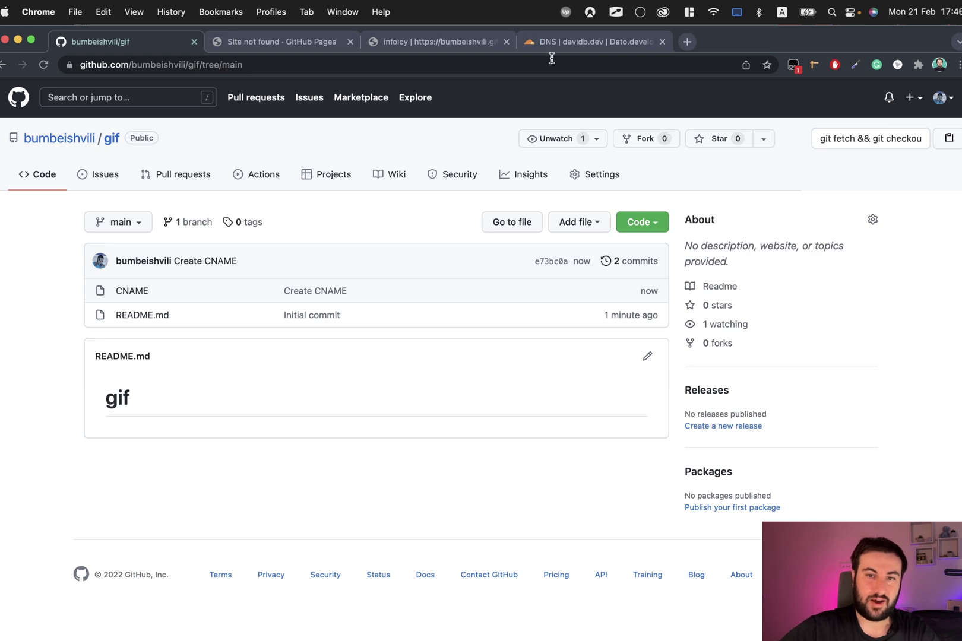
# In Cloudflare, go to the infoicy.com site and open its DNS records.
pyautogui.moveTo(557, 43); pyautogui.dragTo(300, 45)
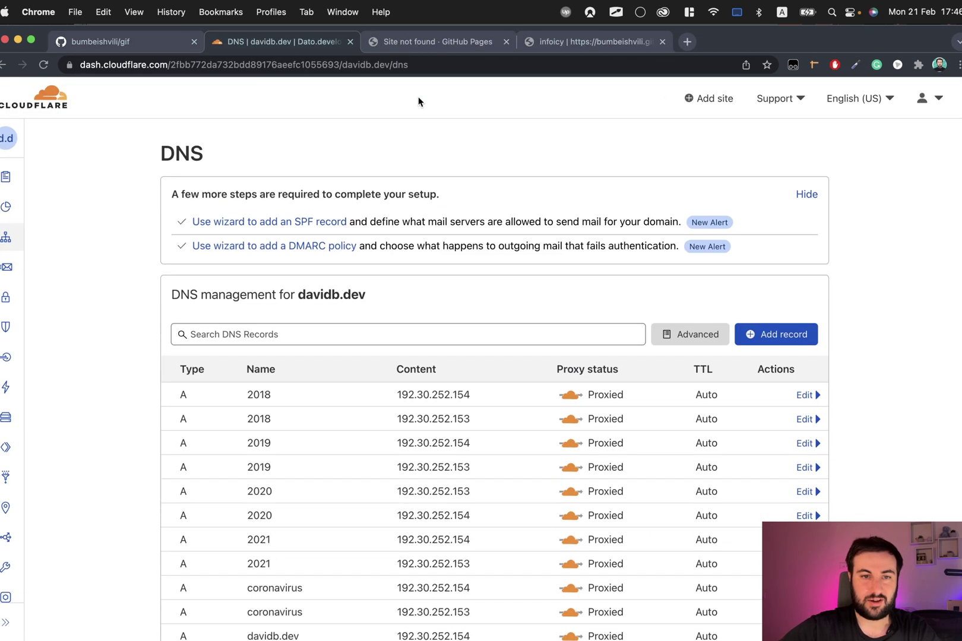
pyautogui.click(5, 177)
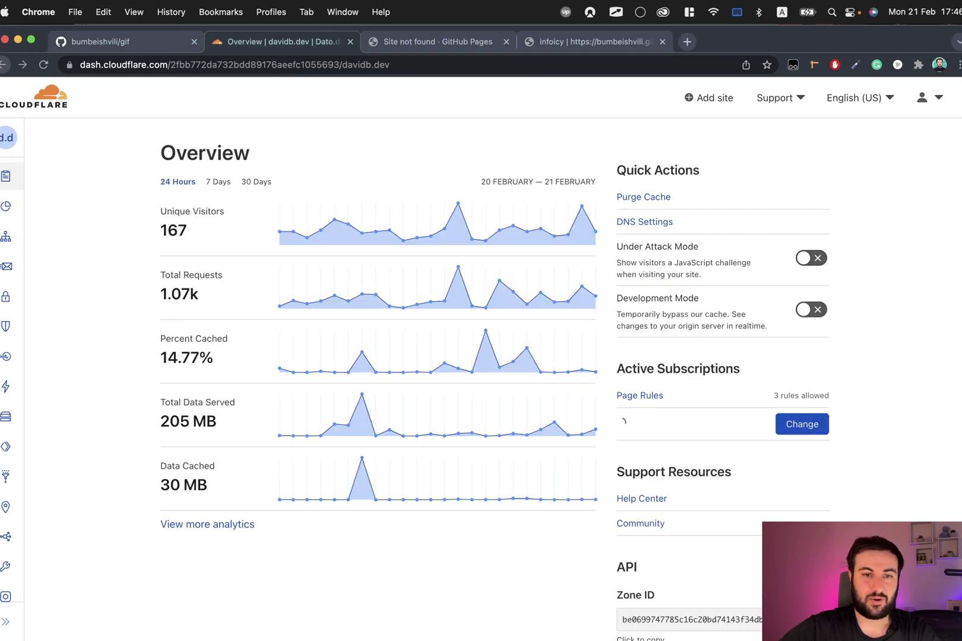
pyautogui.click(6, 138)
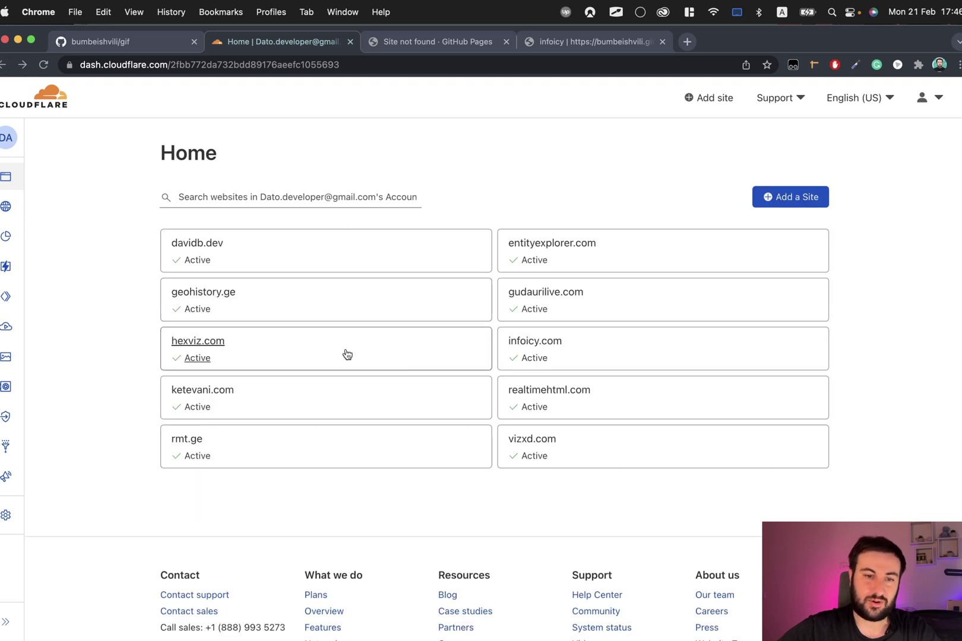
pyautogui.click(550, 343)
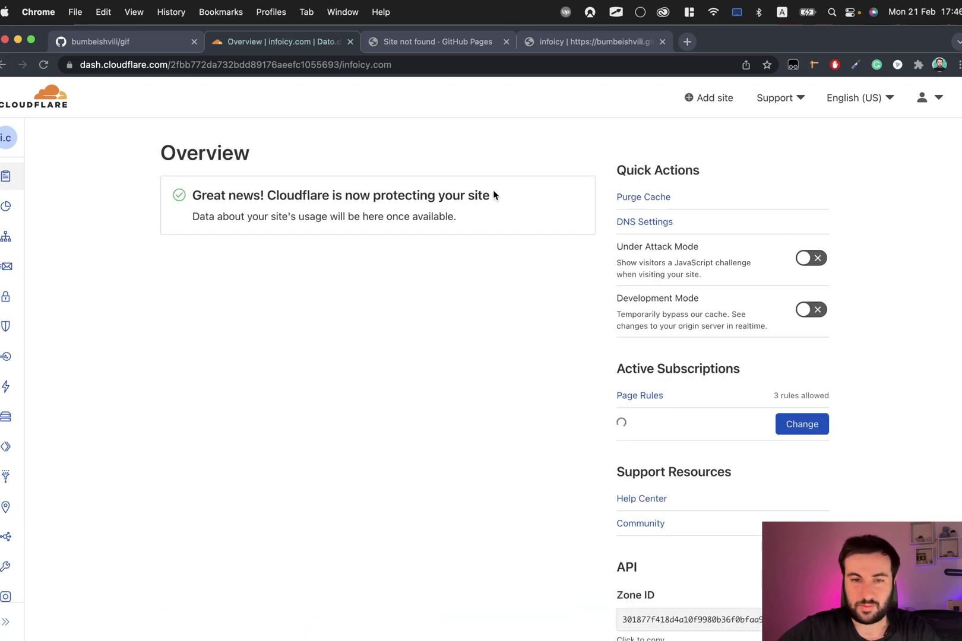
pyautogui.scroll(-1, 492, 189)
pyautogui.moveTo(29, 212)
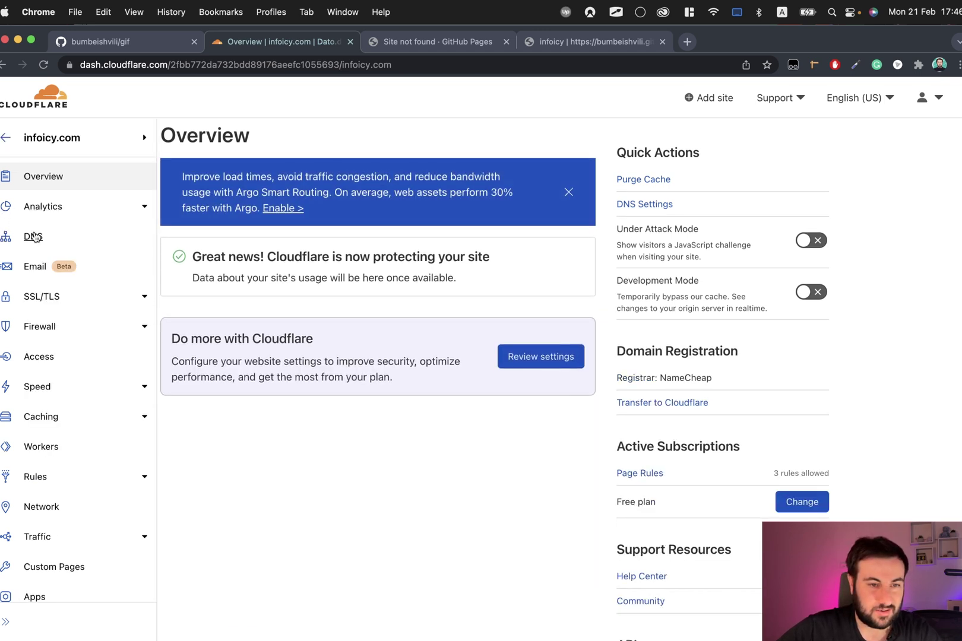
pyautogui.click(33, 234)
pyautogui.scroll(-3, 449, 375)
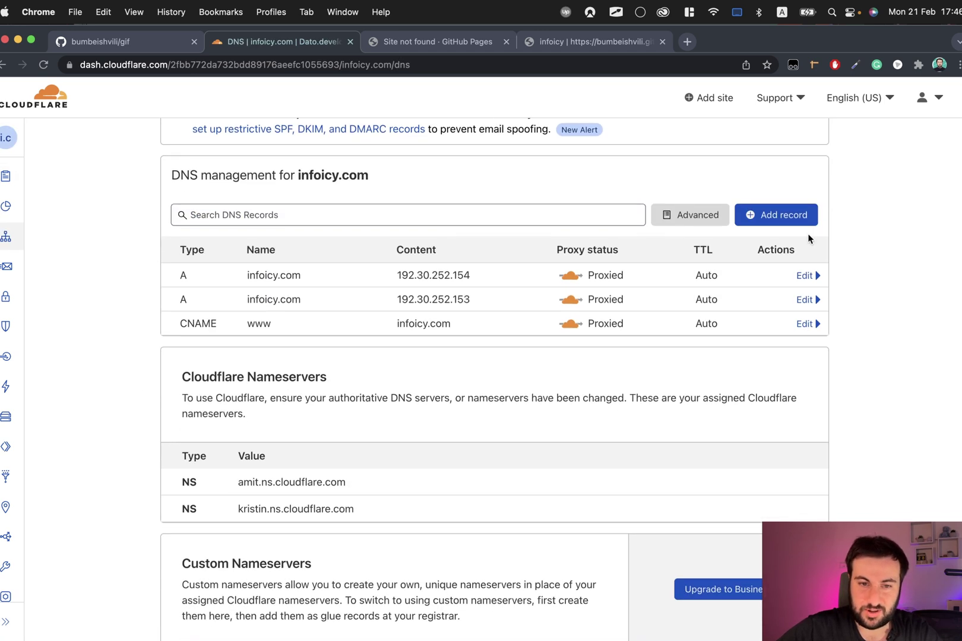
# Start a new DNS record and name it gif.
pyautogui.click(767, 218)
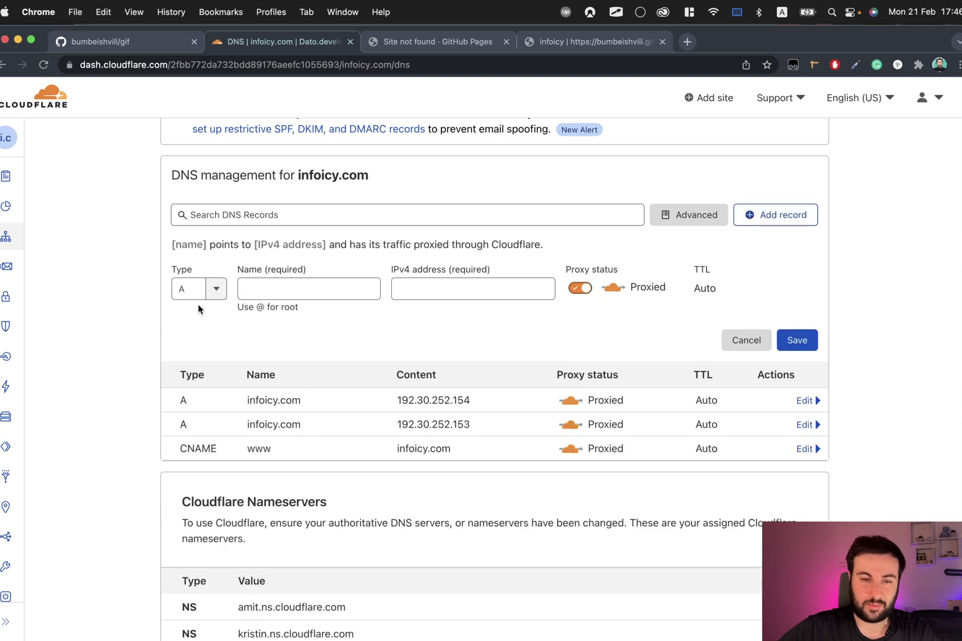
pyautogui.doubleClick(278, 404)
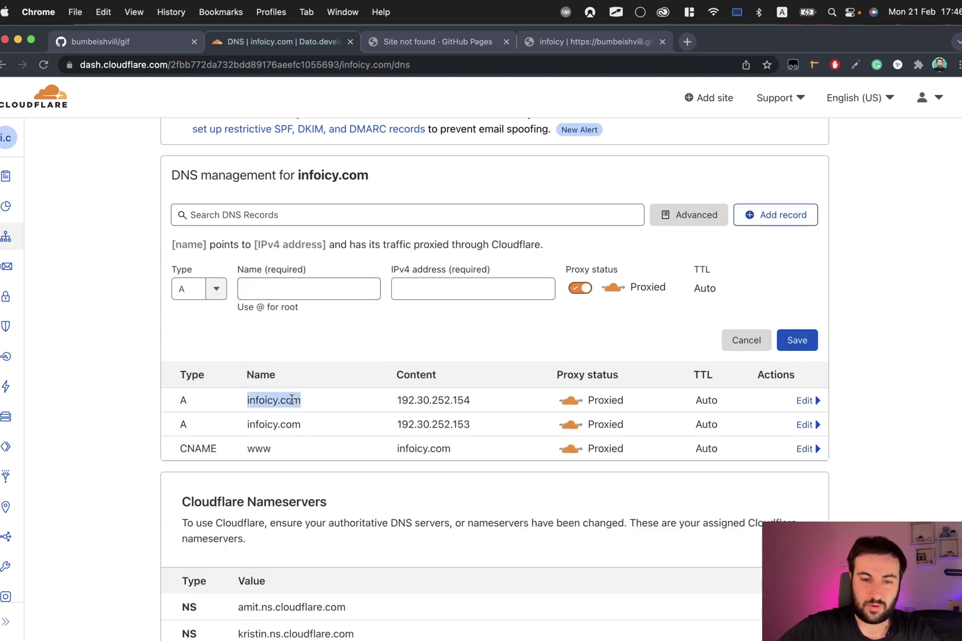
pyautogui.click(273, 295)
pyautogui.write('gif')
# Check the CNAME file and the 404 Pages site, then return to the DNS form.
pyautogui.click(140, 47)
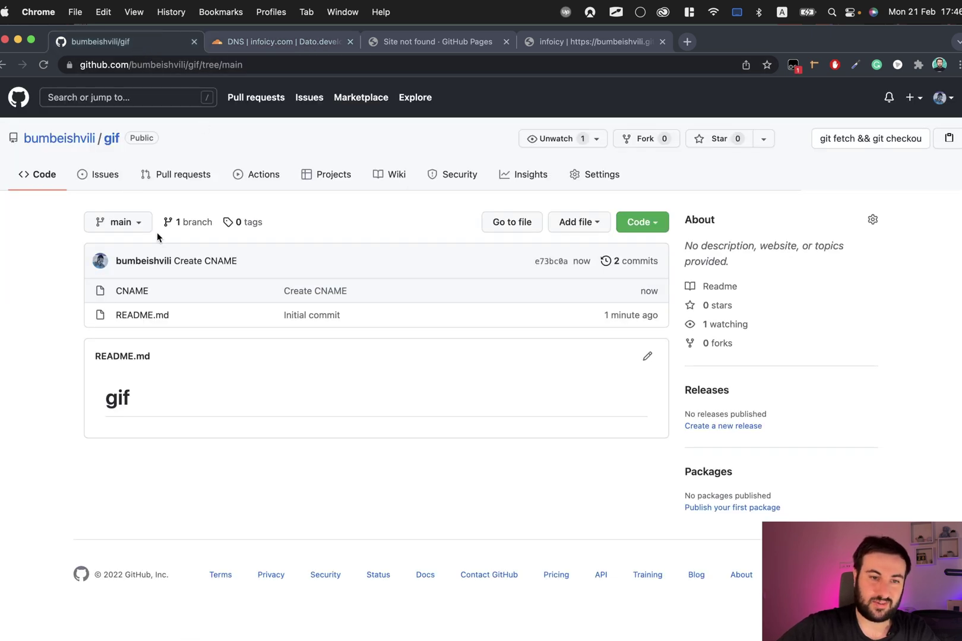
pyautogui.click(136, 292)
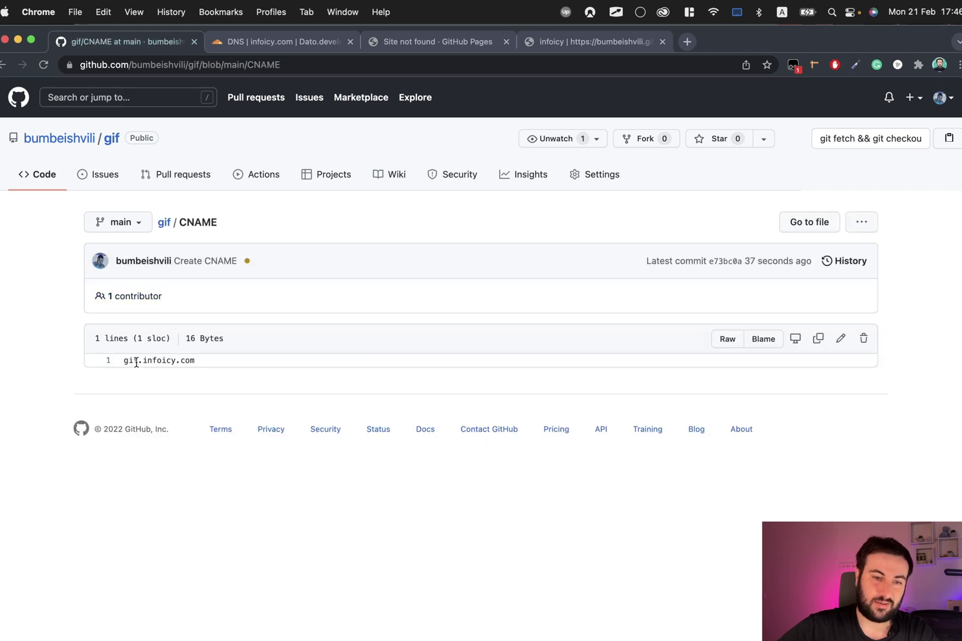
pyautogui.click(394, 47)
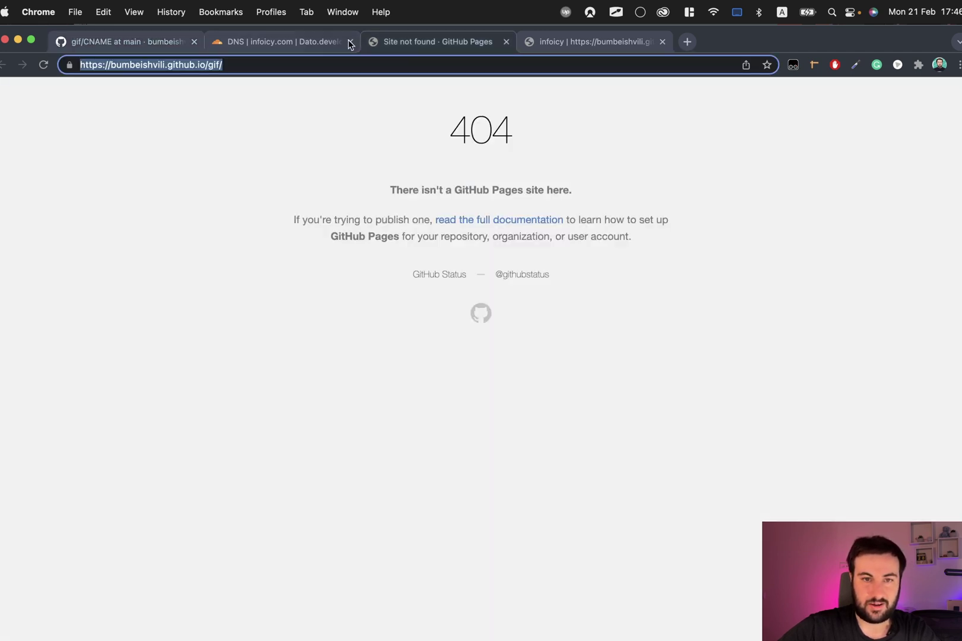
pyautogui.click(608, 45)
pyautogui.click(256, 42)
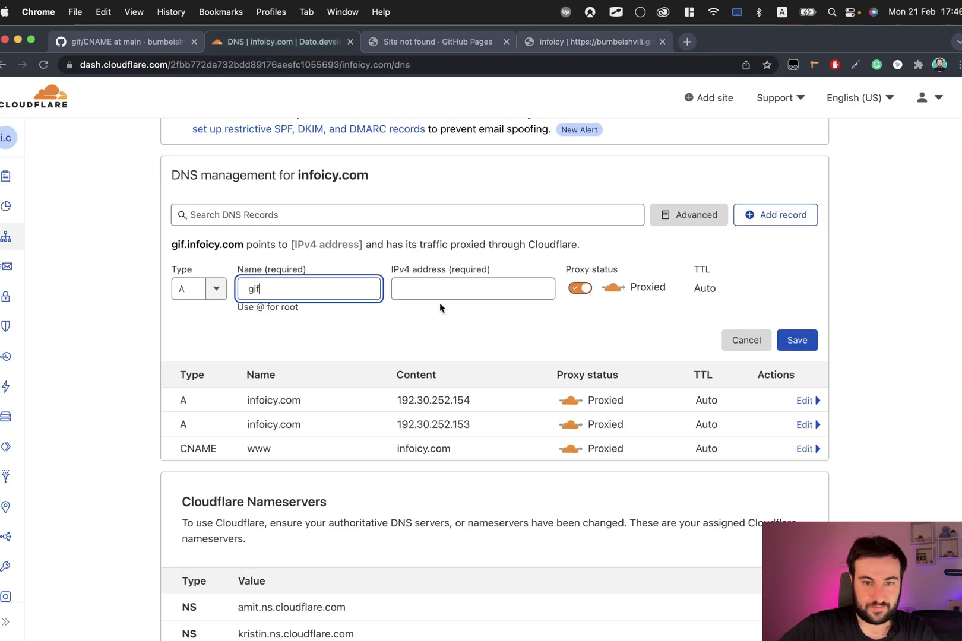
# Paste 192.30.252.154 as the record's IPv4 address and save the gif A record.
pyautogui.moveTo(474, 401)
pyautogui.mouseDown()
pyautogui.moveTo(400, 404)
pyautogui.moveTo(489, 403)
pyautogui.mouseUp()
pyautogui.press('super+c')
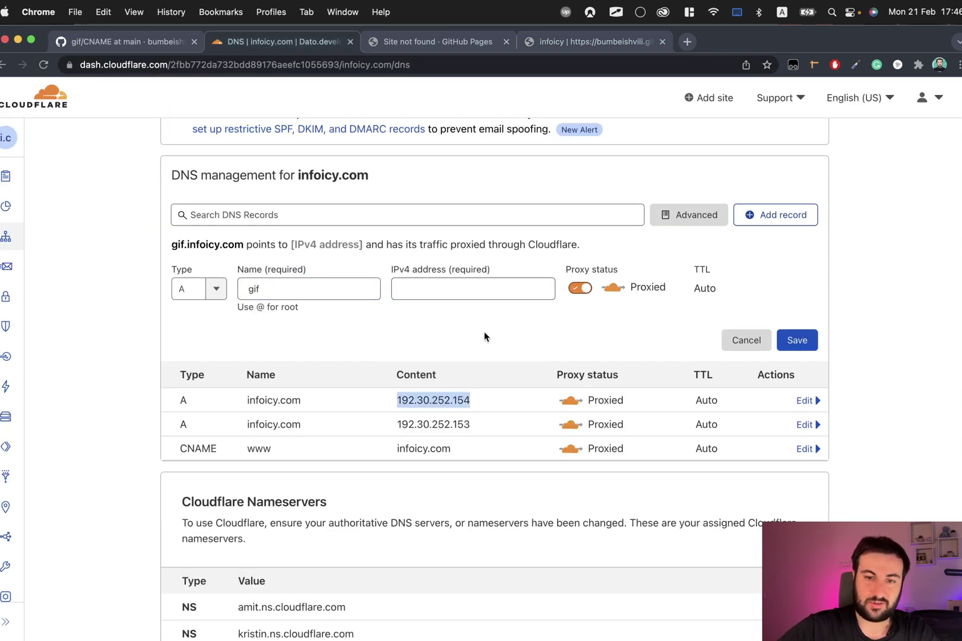
pyautogui.click(461, 283)
pyautogui.press('super+v')
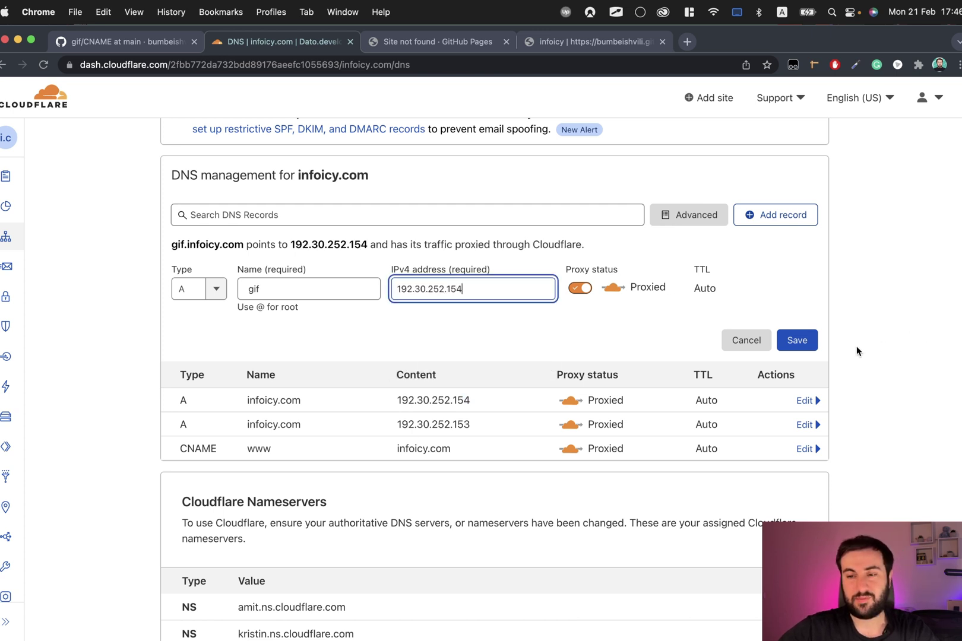
pyautogui.click(807, 341)
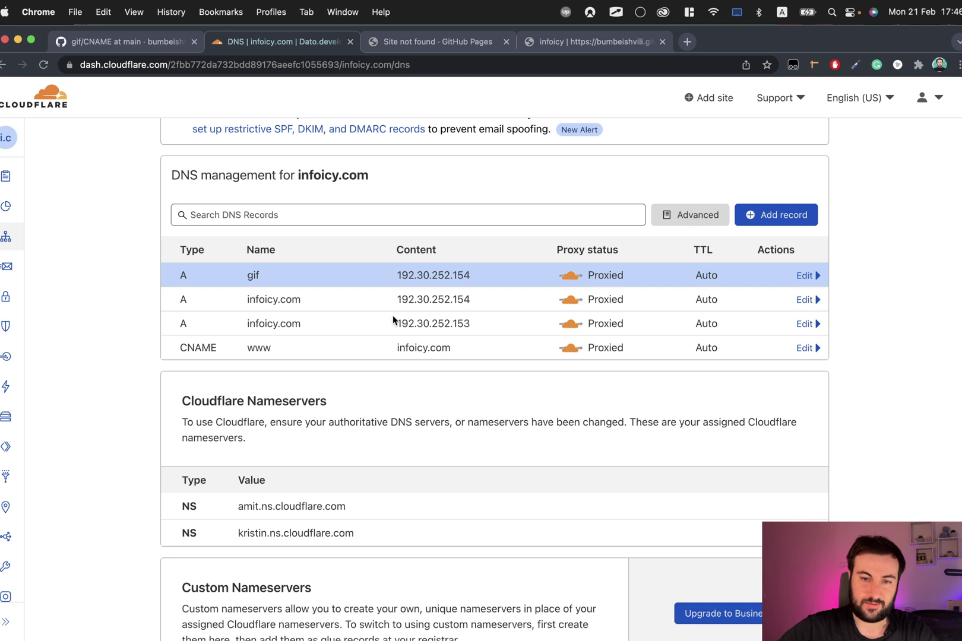
# Add a second proxied gif A record pointing to 192.30.252.153.
pyautogui.moveTo(397, 323); pyautogui.dragTo(478, 323)
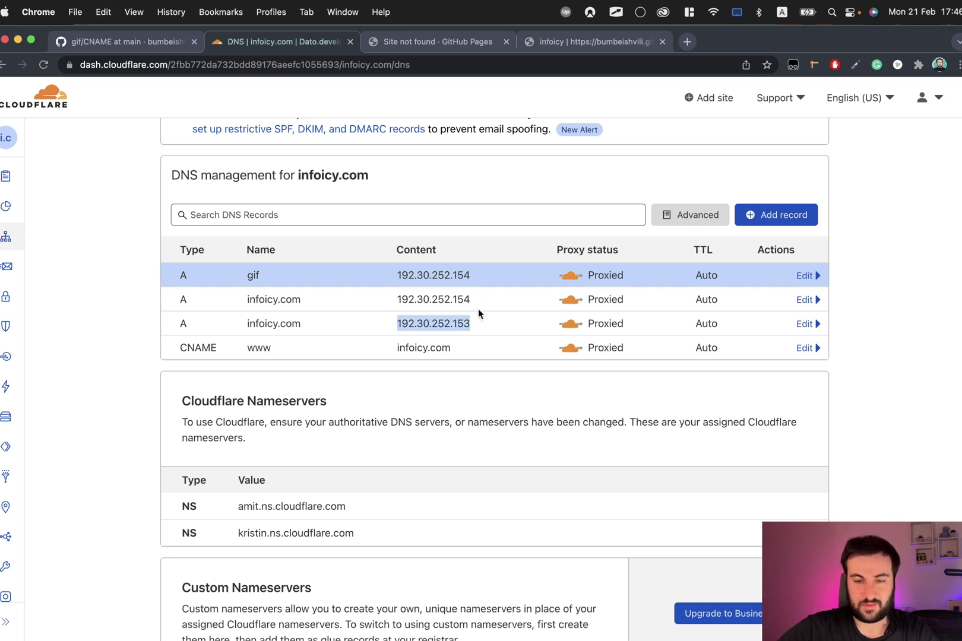
pyautogui.click(774, 216)
pyautogui.click(316, 278)
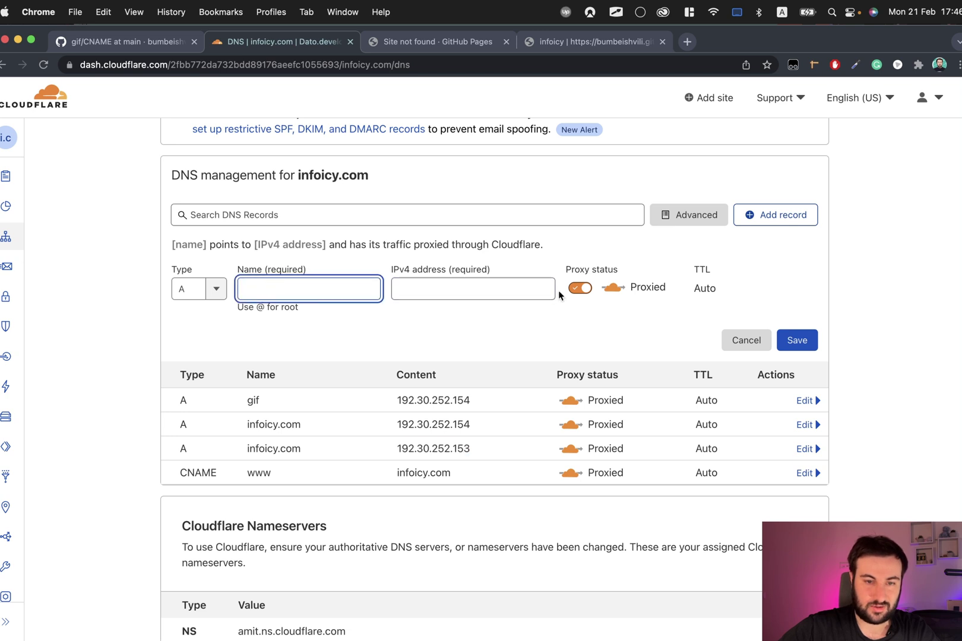
pyautogui.write('gif')
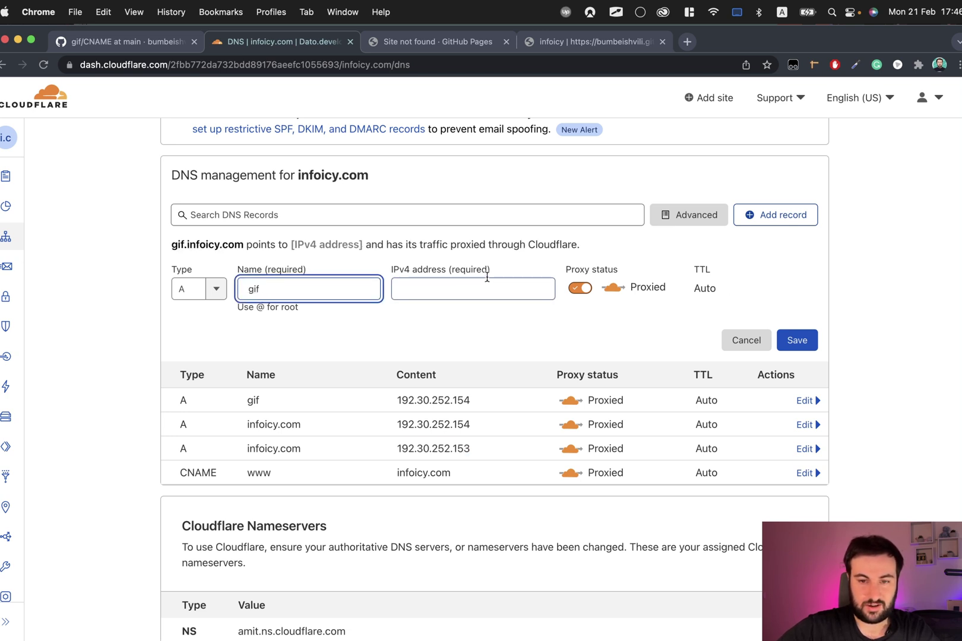
pyautogui.click(455, 282)
pyautogui.press('Down')
pyautogui.press('Return')
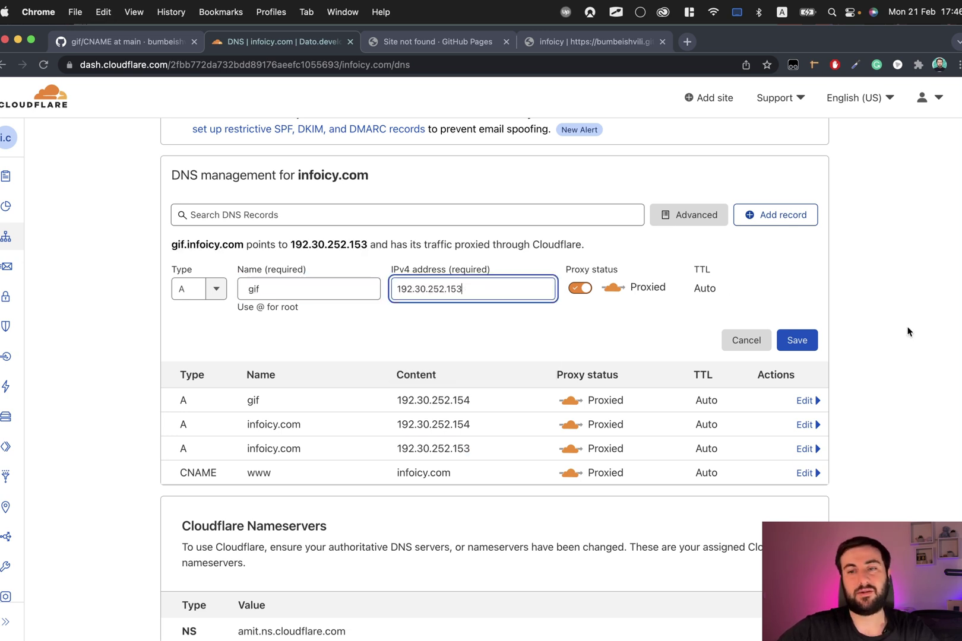
pyautogui.click(809, 344)
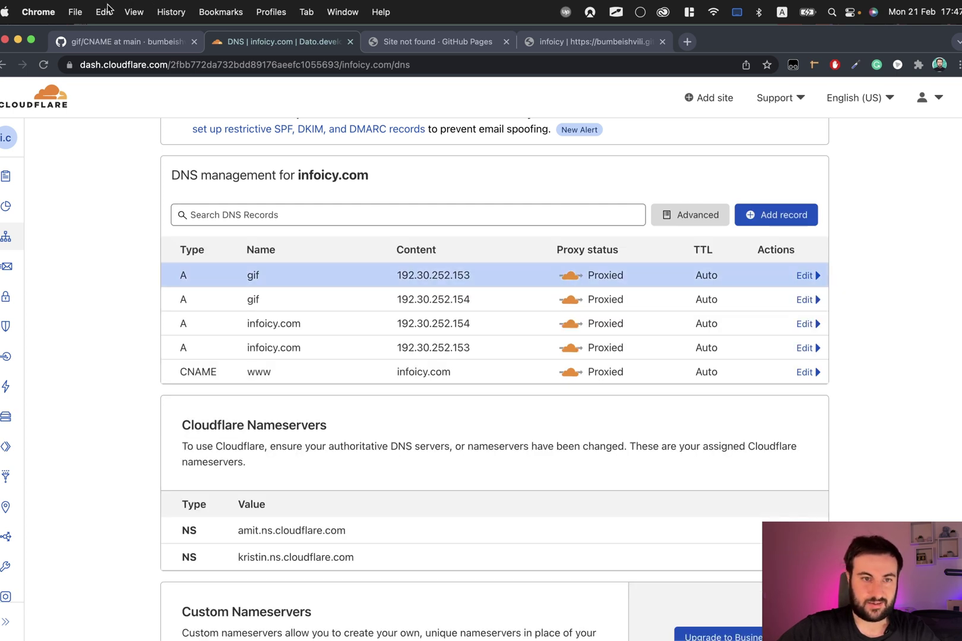
# Append ' sub domain' to the gif README heading, commit the change, and return to the repository.
pyautogui.click(93, 43)
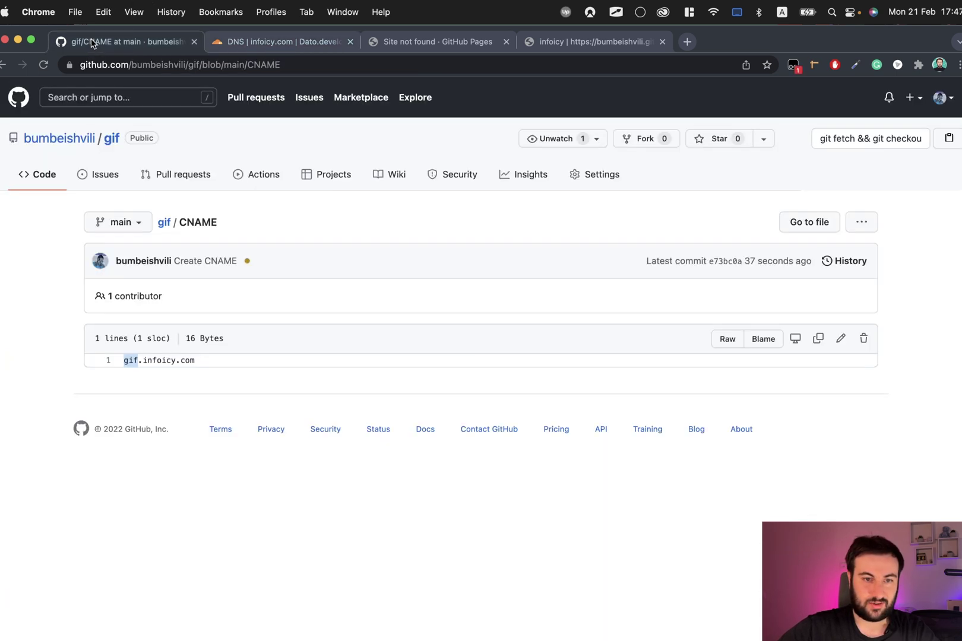
pyautogui.click(160, 222)
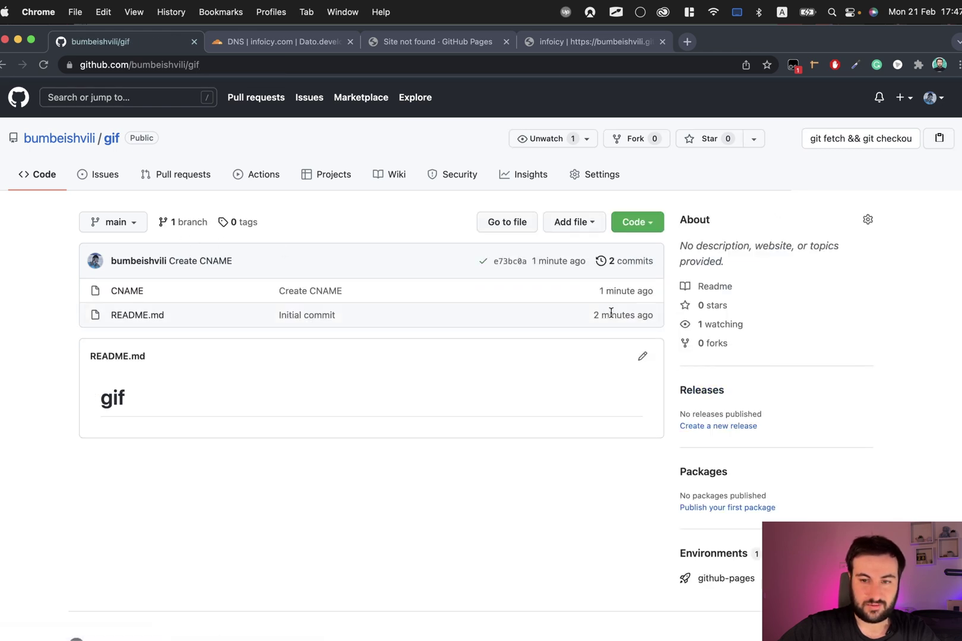
pyautogui.click(145, 316)
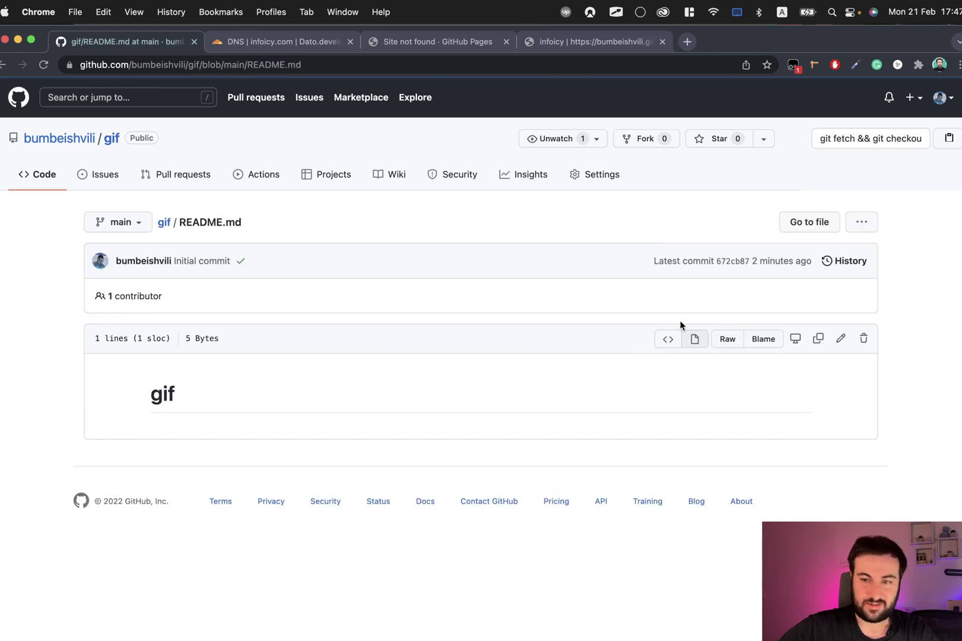
pyautogui.click(840, 343)
pyautogui.click(176, 311)
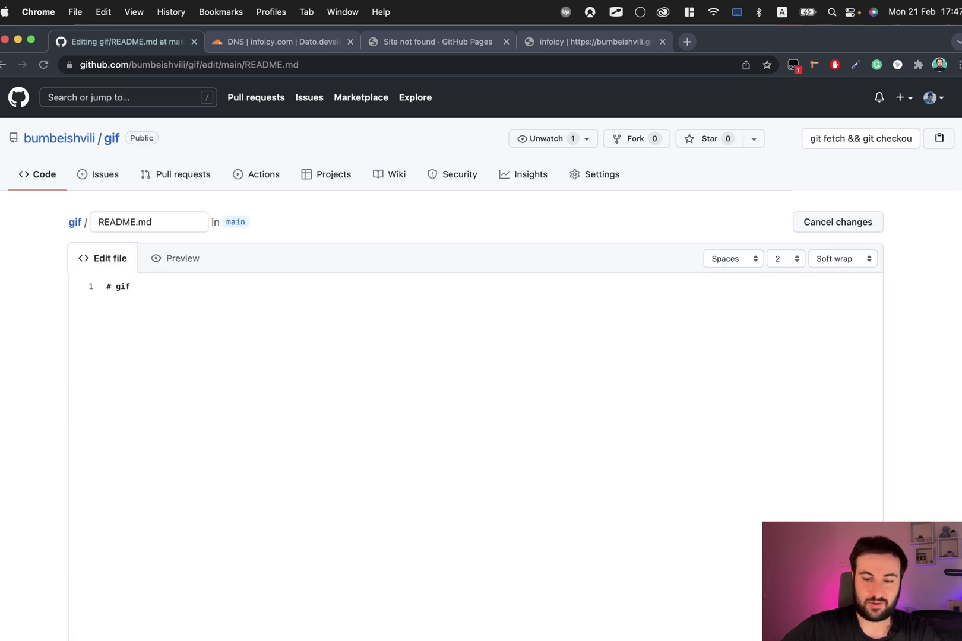
pyautogui.write('sub doma')
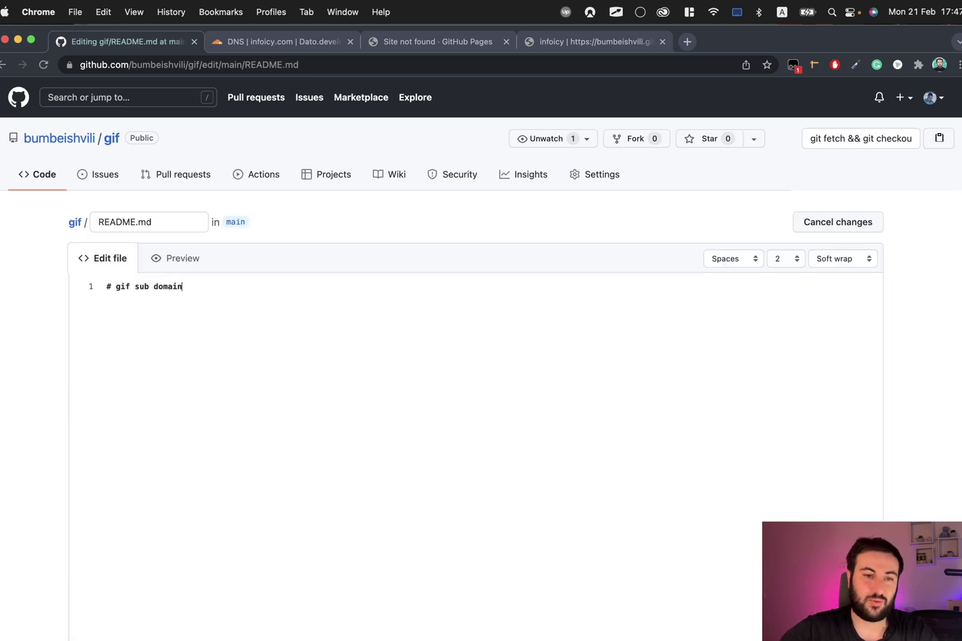
pyautogui.write('in')
pyautogui.scroll(-10, 475, 356)
pyautogui.click(178, 530)
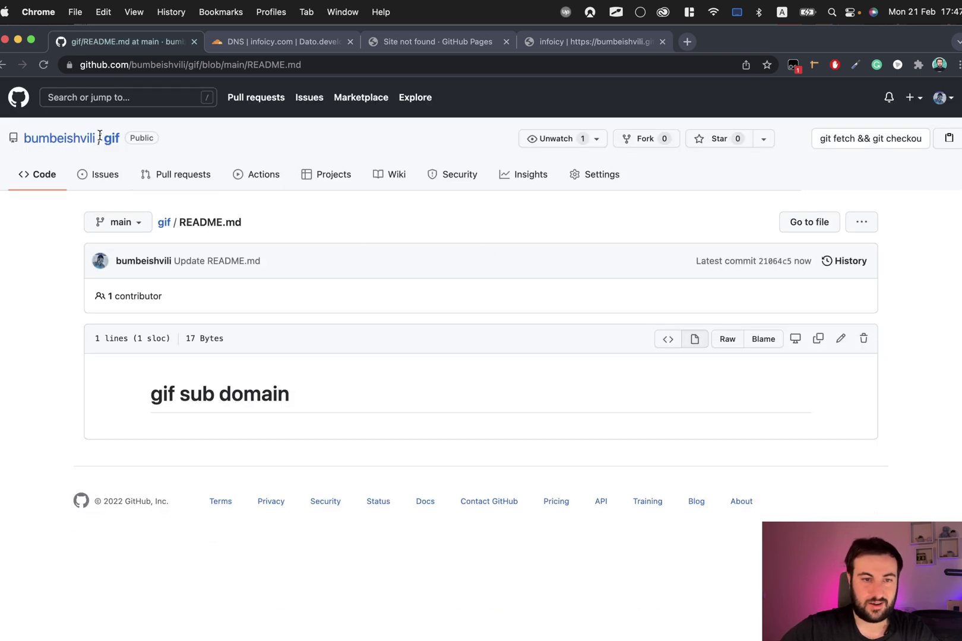
pyautogui.click(112, 138)
# Switch to the GitHub Pages 404 tab and reload it twice.
pyautogui.click(318, 43)
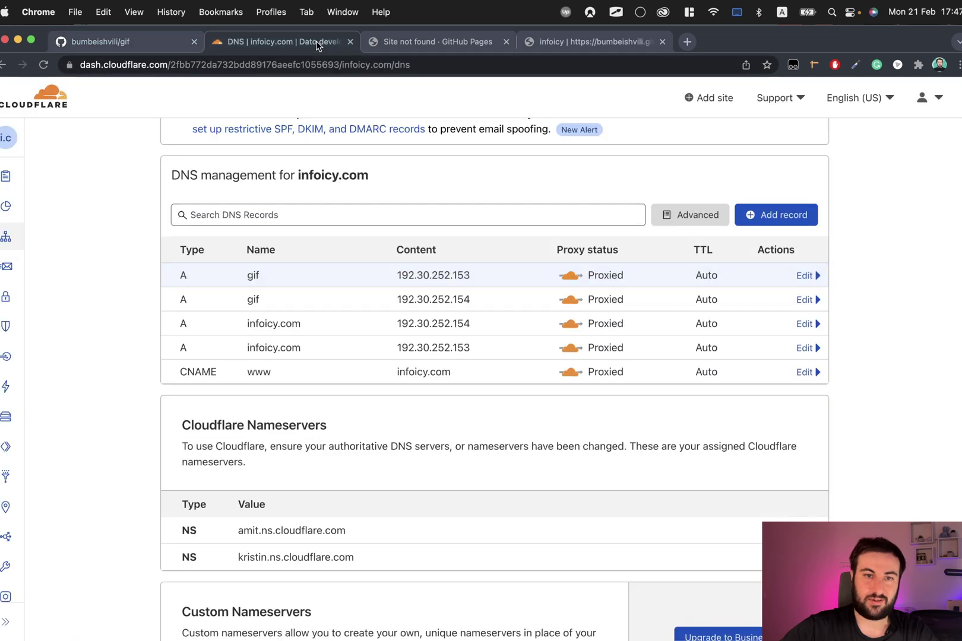
pyautogui.click(400, 32)
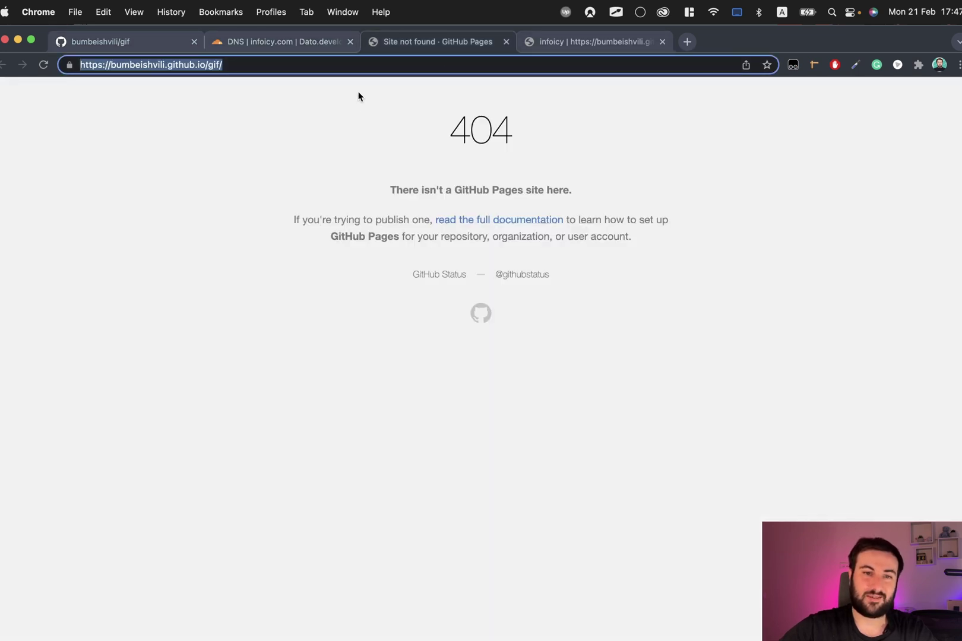
pyautogui.press('super+r')
pyautogui.press('super+r')
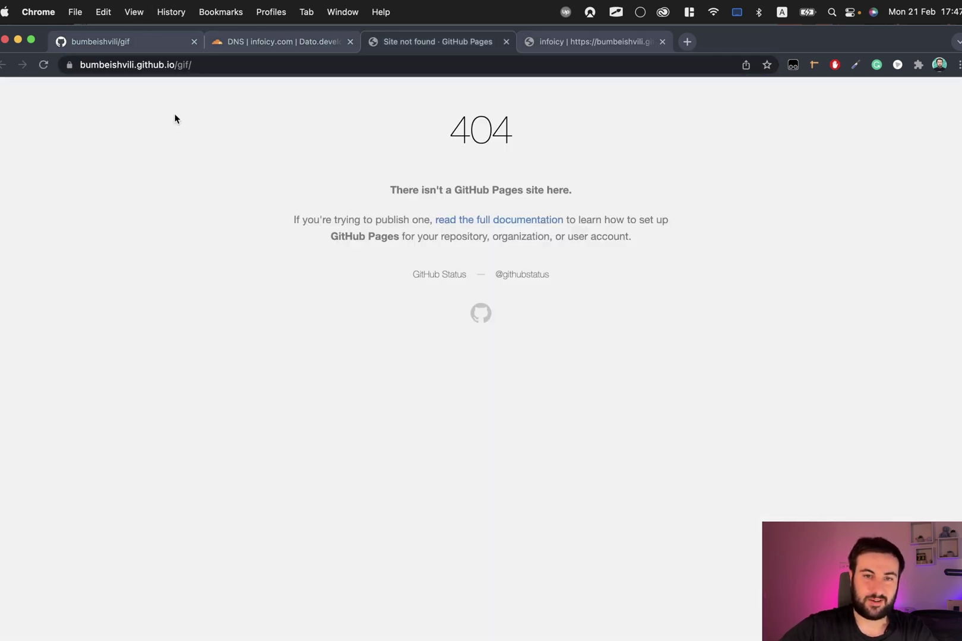
pyautogui.press('super+r')
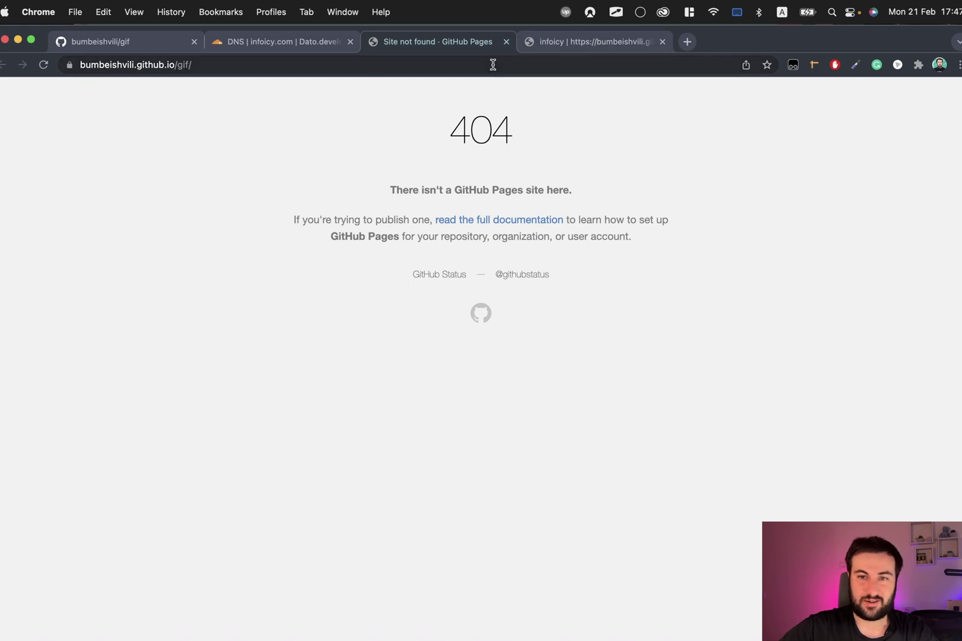
# Load gif.infocy.com, which fails as unreachable, then copy the address and reload.
pyautogui.click(493, 65)
pyautogui.write('gif.')
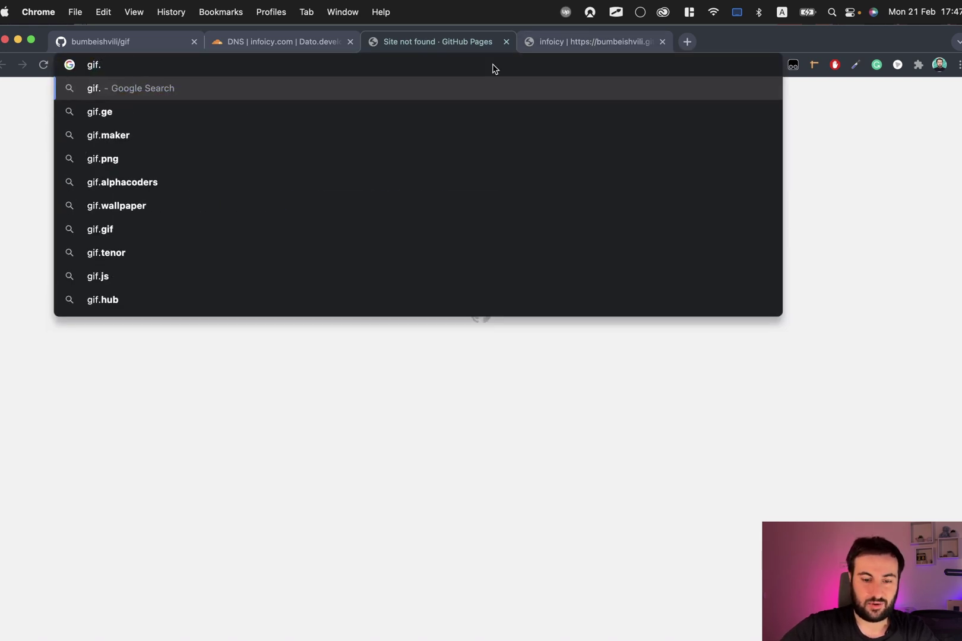
pyautogui.write('infocy.com')
pyautogui.press('Return')
pyautogui.click(380, 63)
pyautogui.press('super+c')
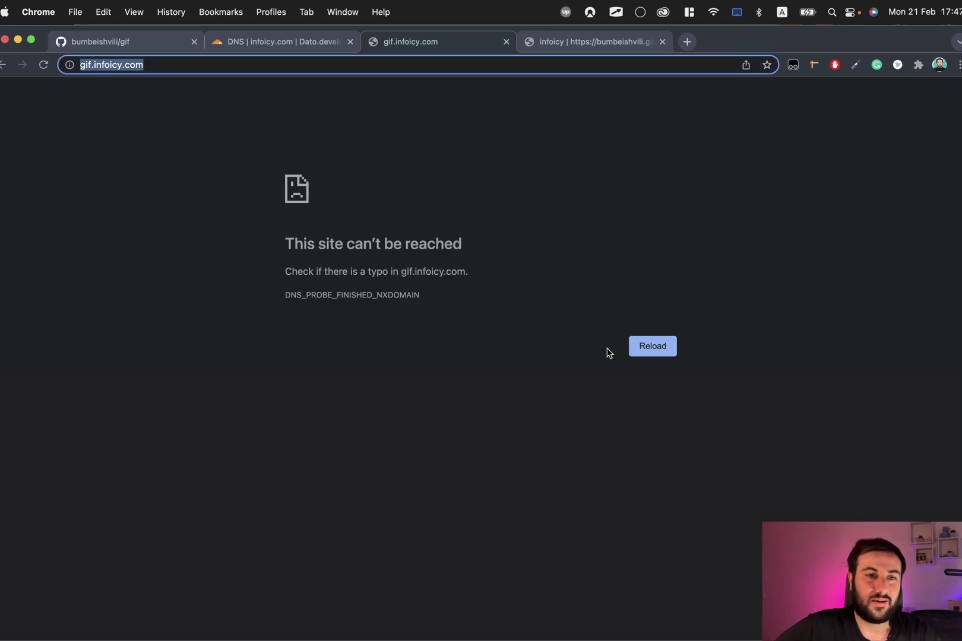
pyautogui.press('super+r')
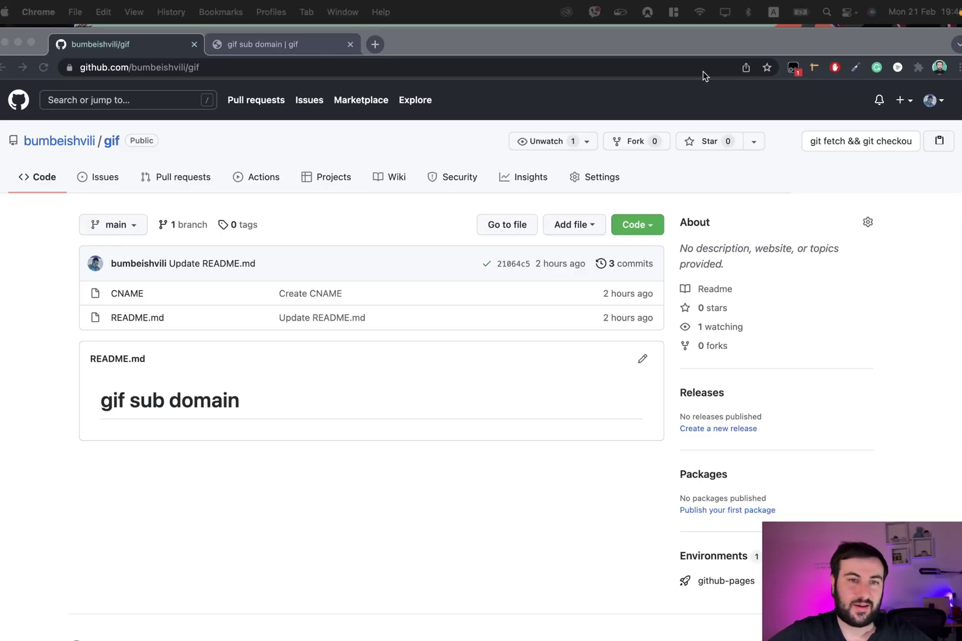
# Compare the live site's 'gif sub domain' heading with the GitHub README heading.
pyautogui.click(252, 46)
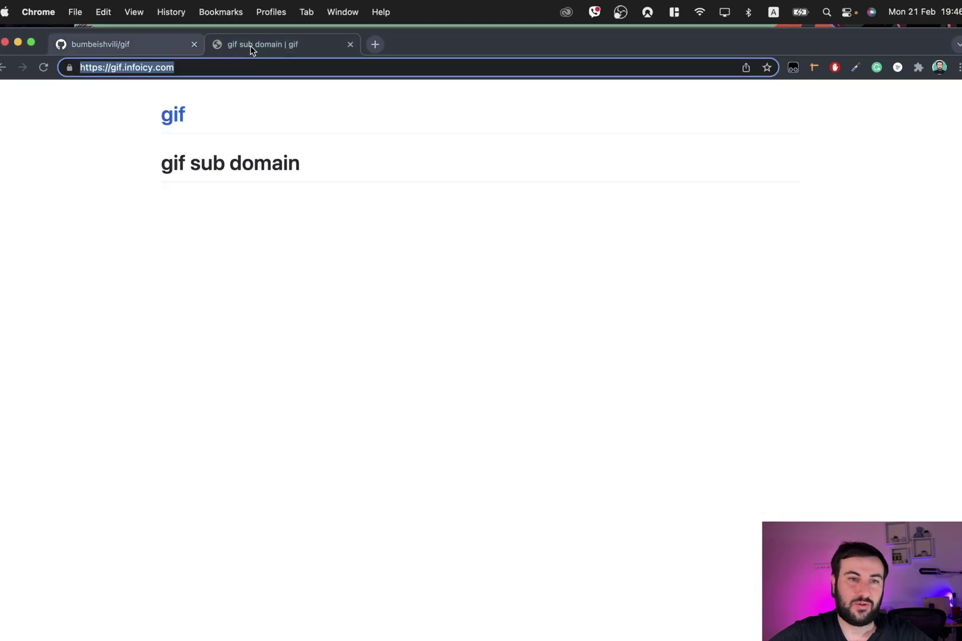
pyautogui.click(210, 70)
pyautogui.moveTo(214, 70); pyautogui.dragTo(43, 66)
pyautogui.doubleClick(117, 69)
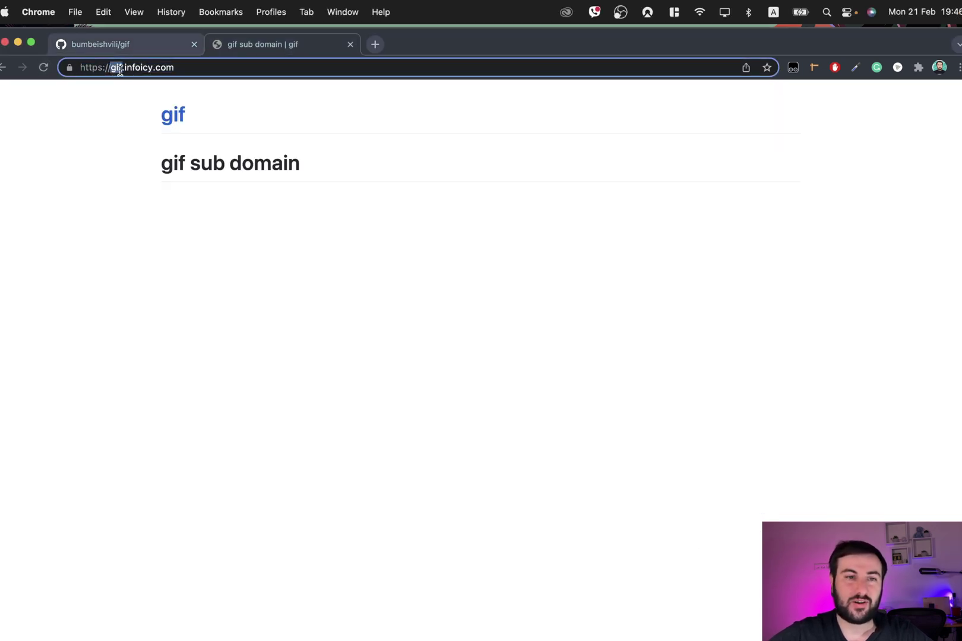
pyautogui.click(185, 72)
pyautogui.tripleClick(277, 162)
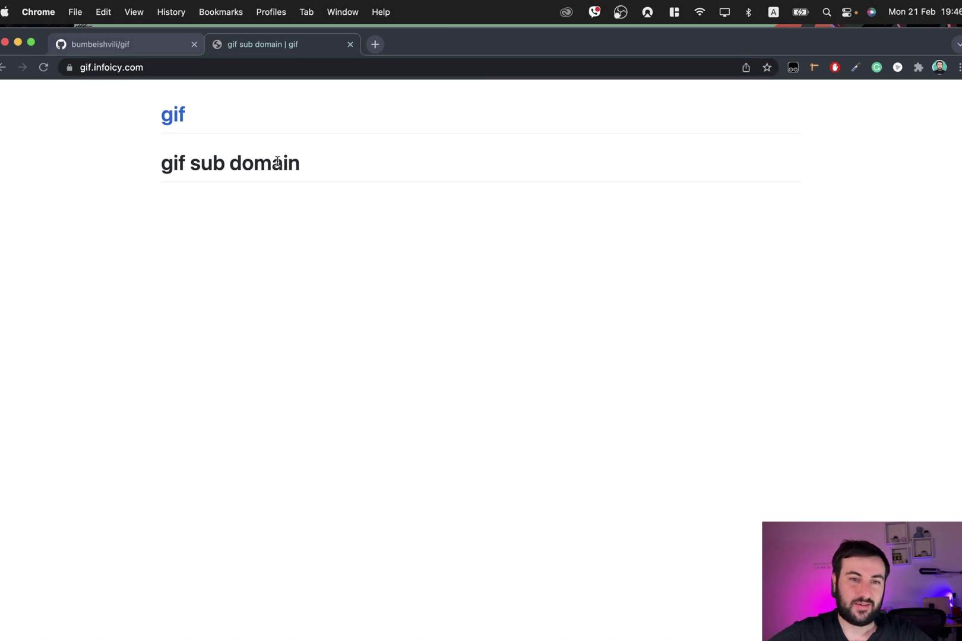
pyautogui.click(151, 41)
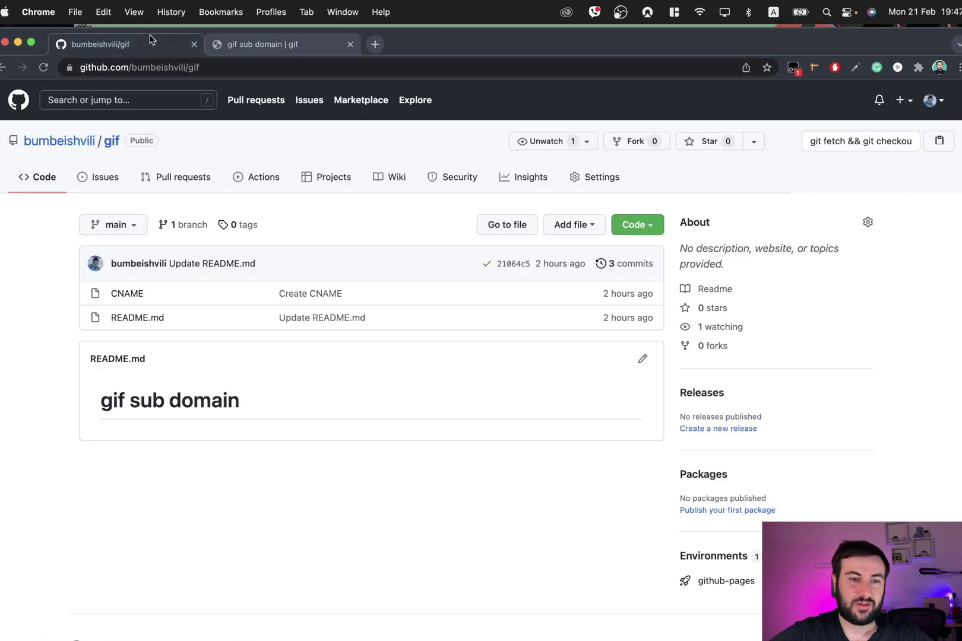
pyautogui.moveTo(101, 399); pyautogui.dragTo(241, 392)
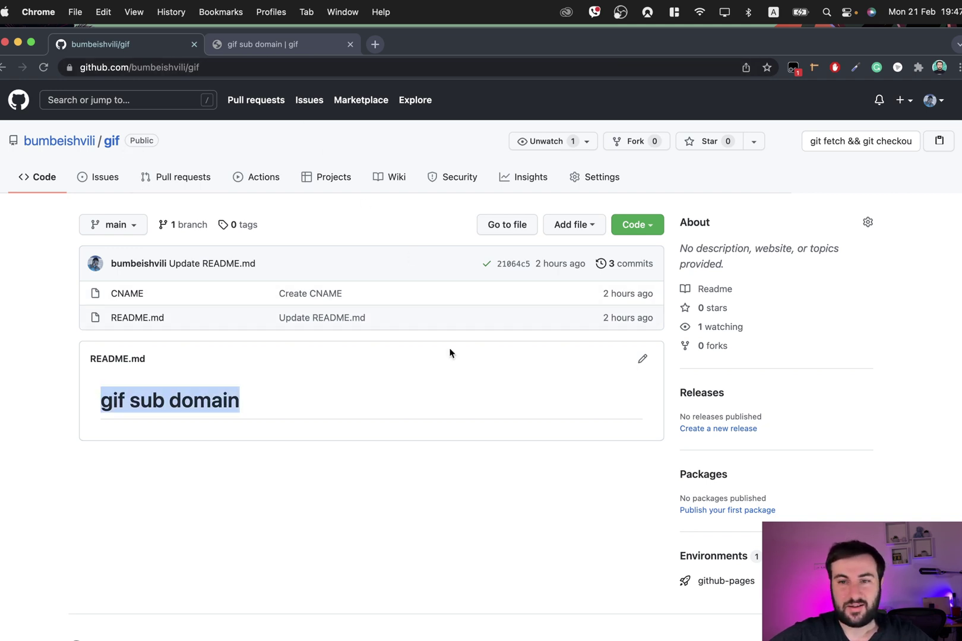
pyautogui.click(286, 47)
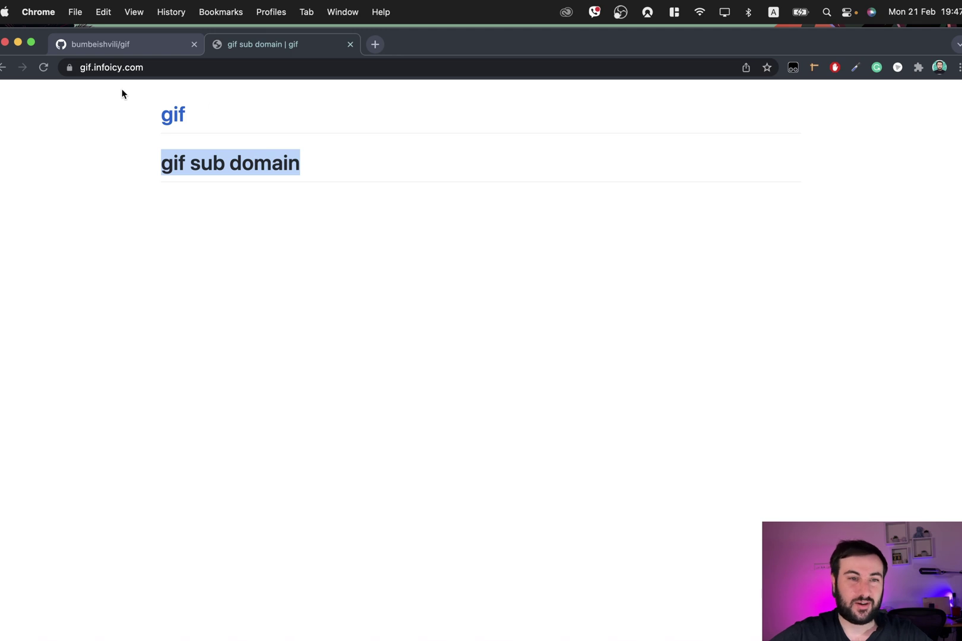
# Check the connection security details for gif.infoicy.com to confirm it is secure.
pyautogui.click(69, 67)
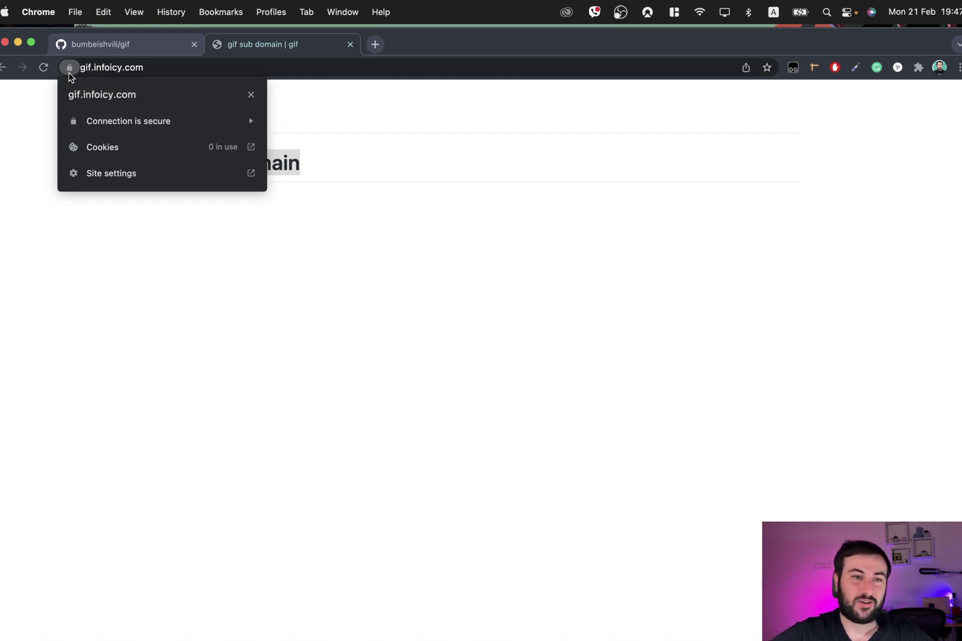
pyautogui.click(70, 70)
pyautogui.click(110, 50)
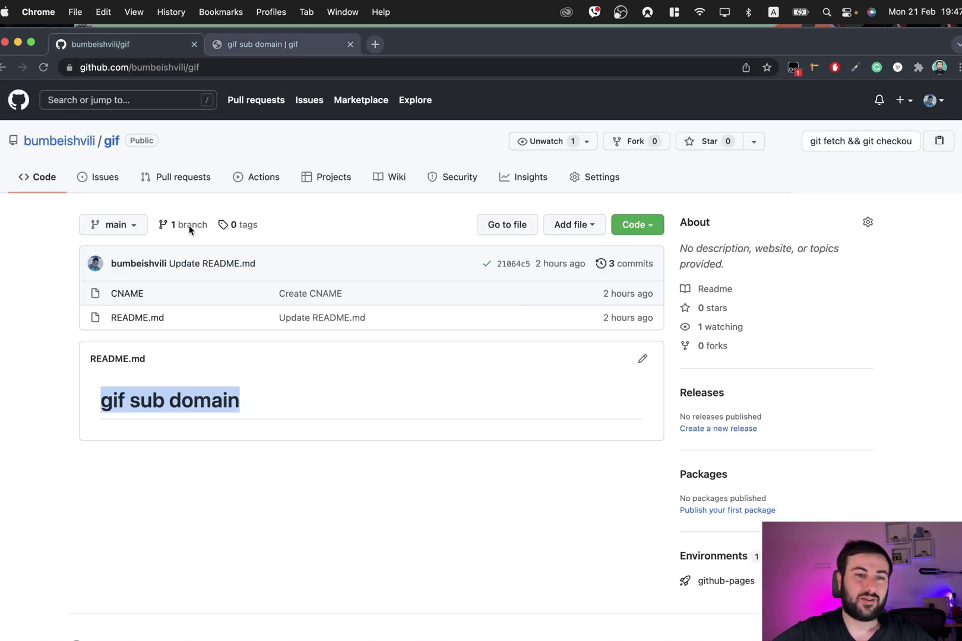
pyautogui.click(295, 43)
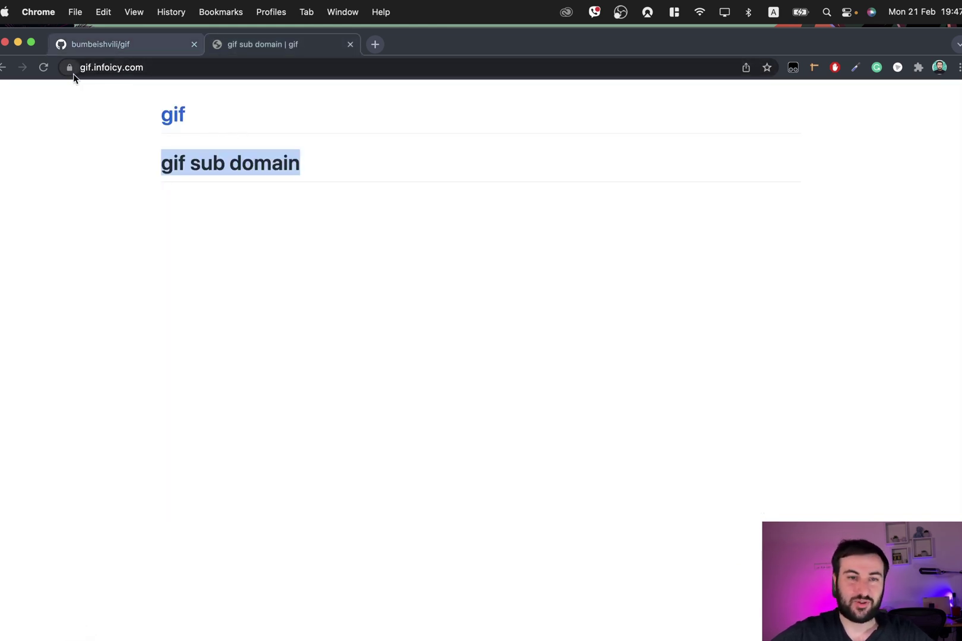